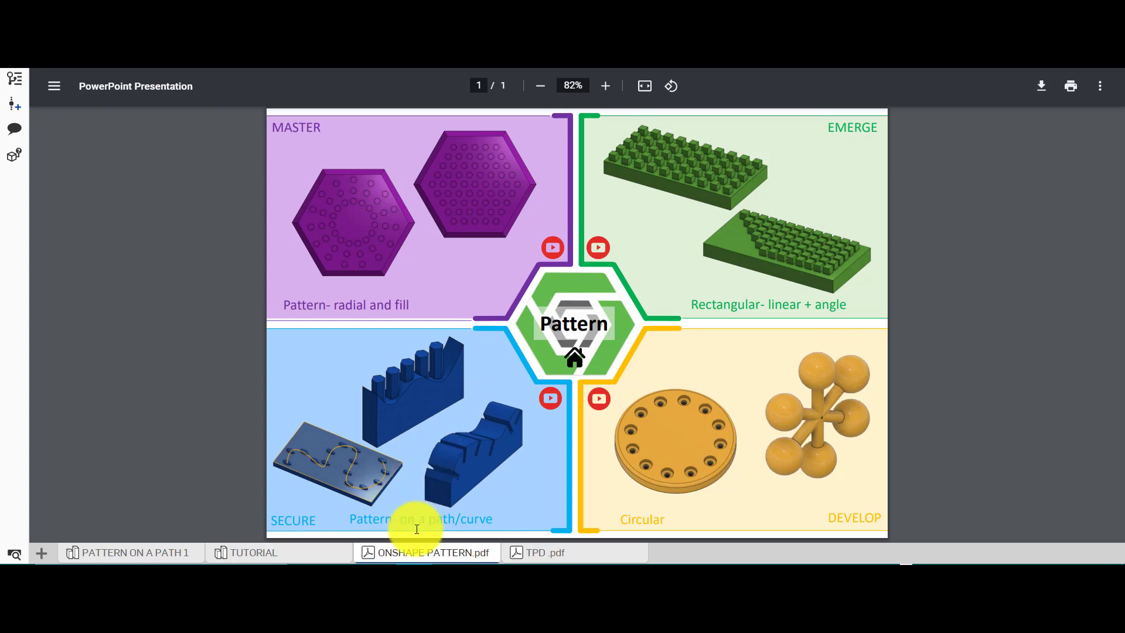
# Open the PATTERN ON A PATH 1 part studio and examine the finished pattern of oval bosses on the plate.
pyautogui.moveTo(426, 558)
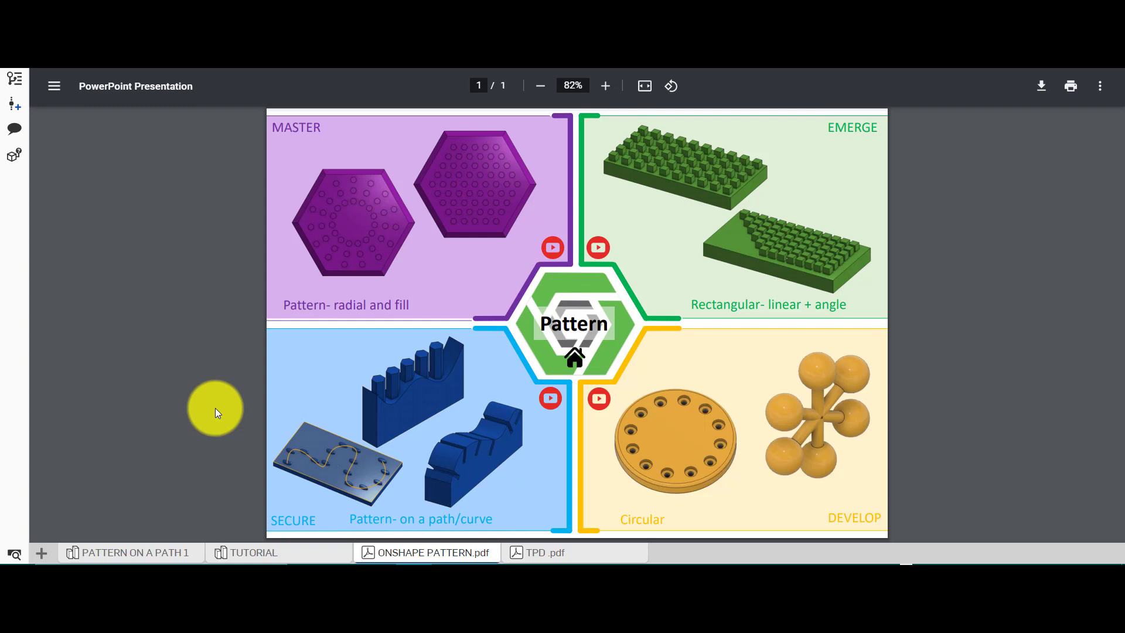
pyautogui.moveTo(564, 557)
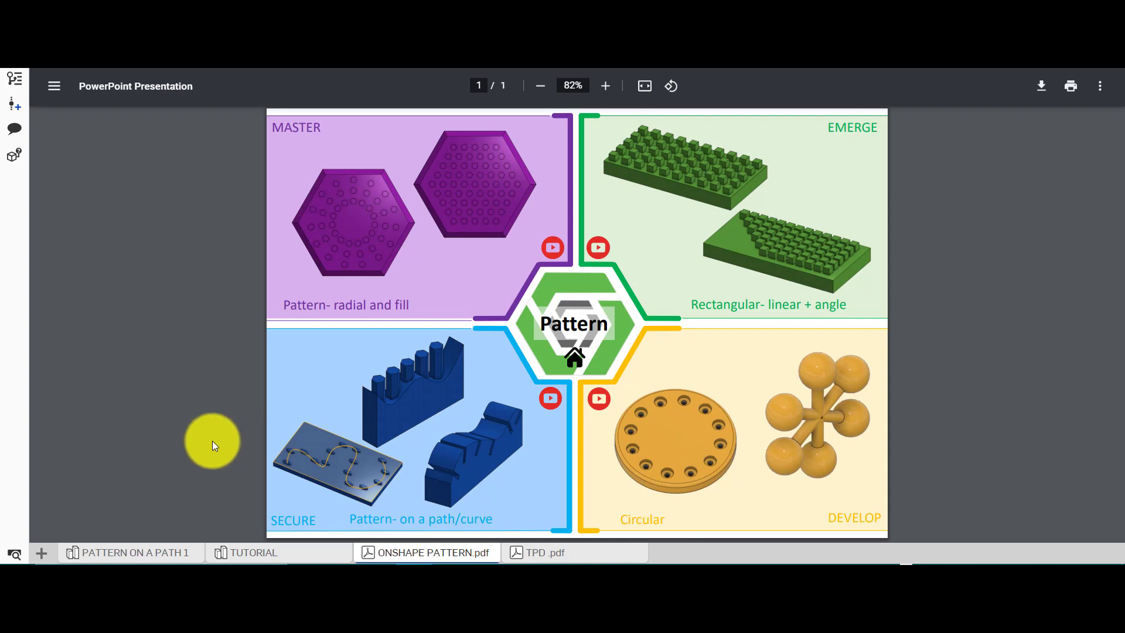
pyautogui.moveTo(179, 555)
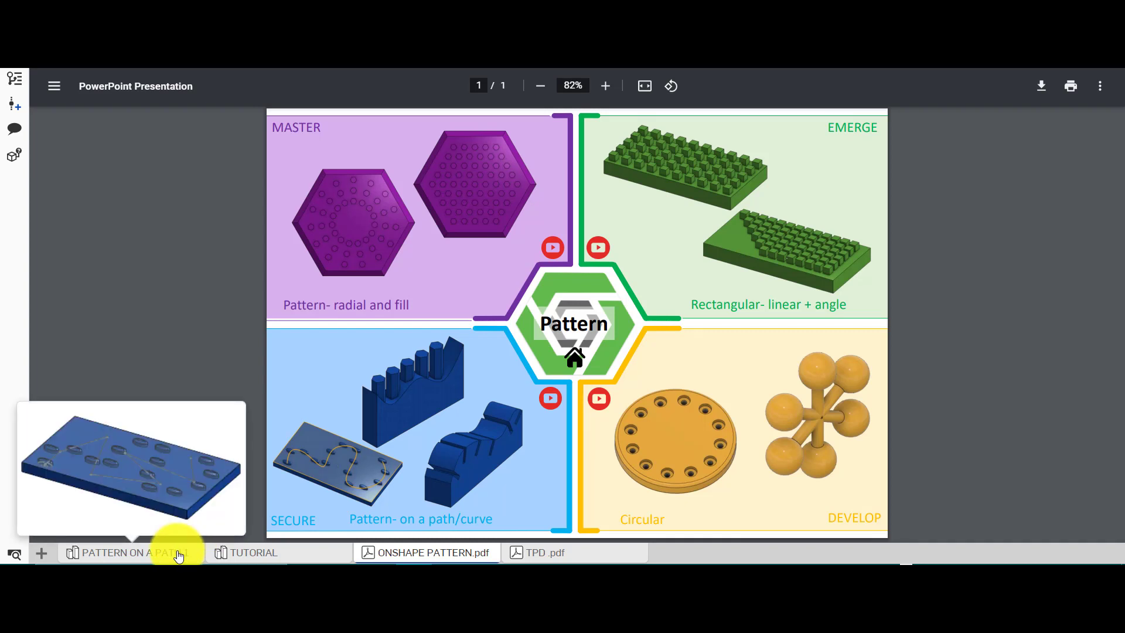
pyautogui.moveTo(278, 555)
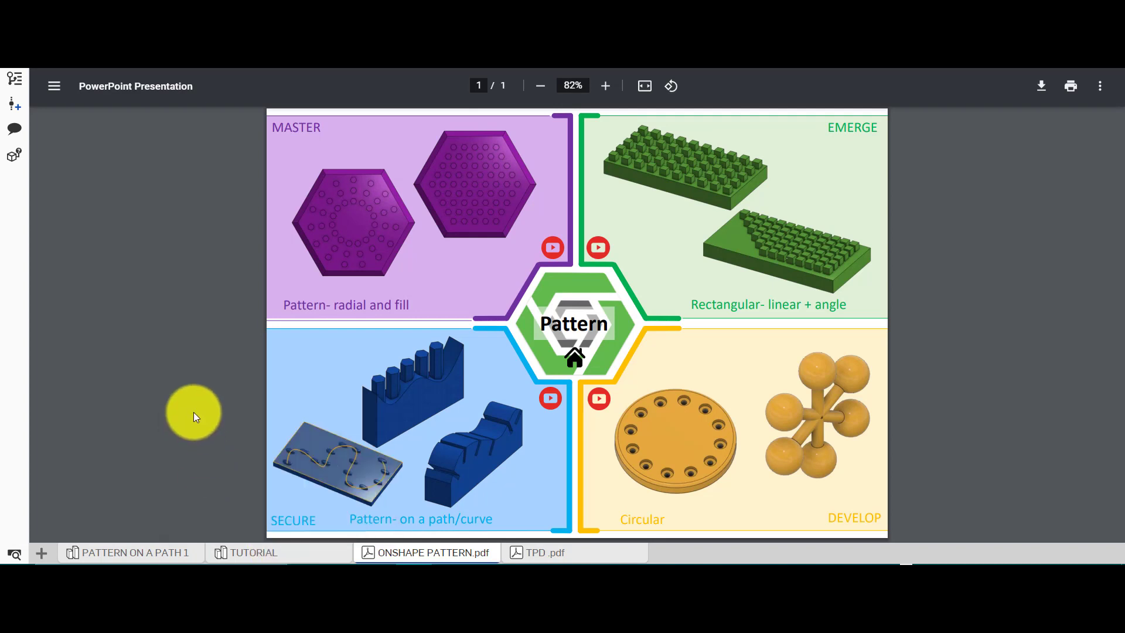
pyautogui.click(169, 554)
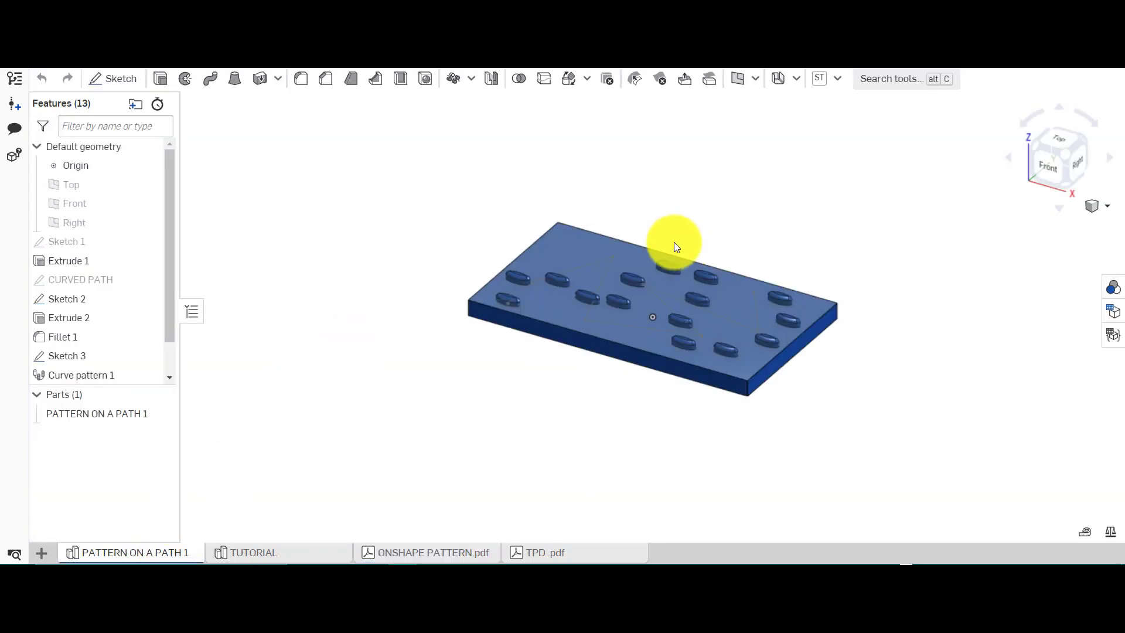
pyautogui.scroll(3, 772, 231)
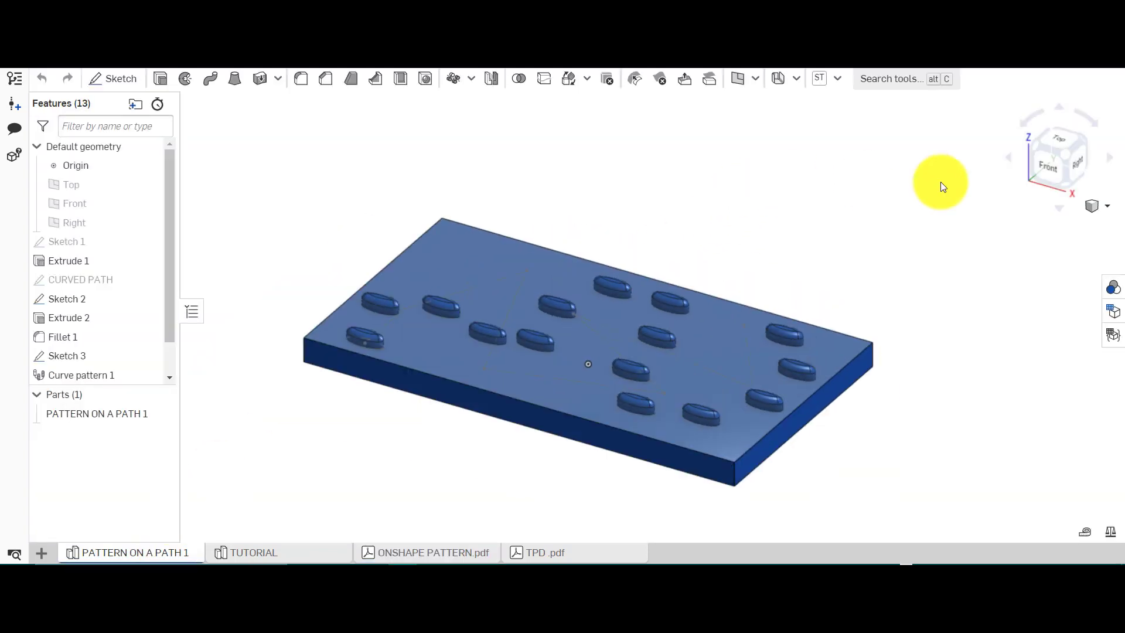
pyautogui.click(1066, 140)
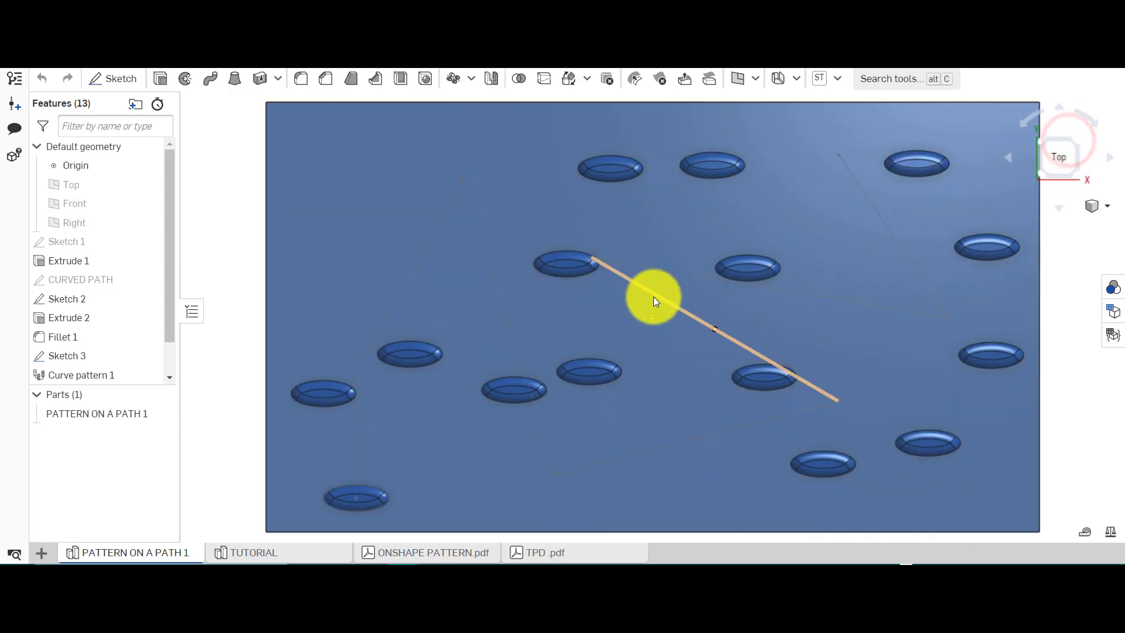
pyautogui.scroll(-2, 652, 296)
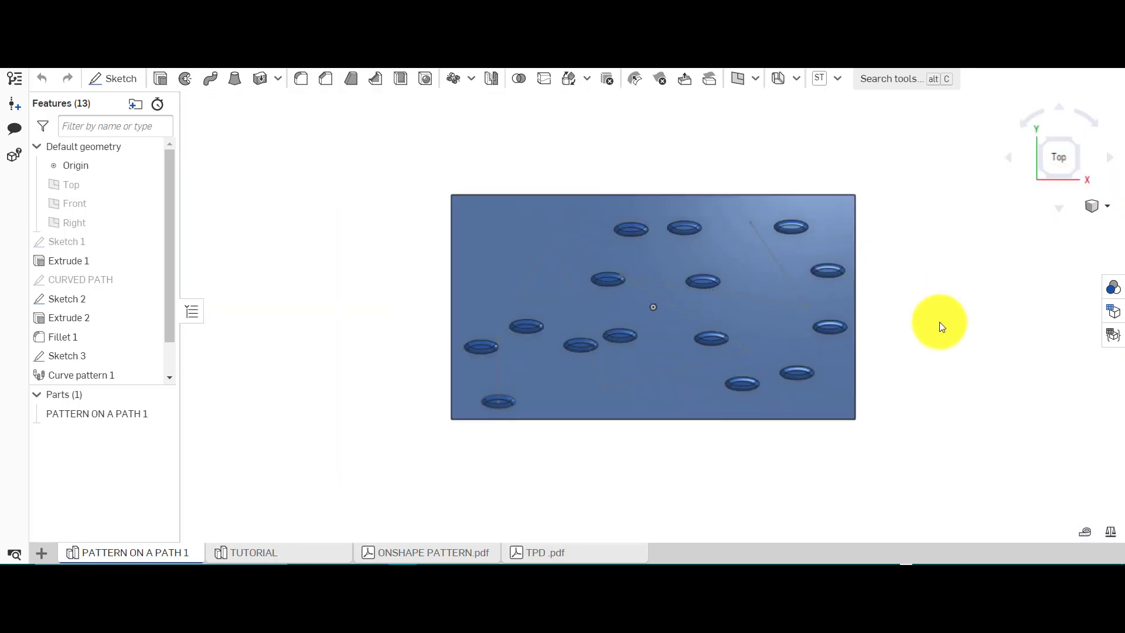
pyautogui.scroll(2, 940, 321)
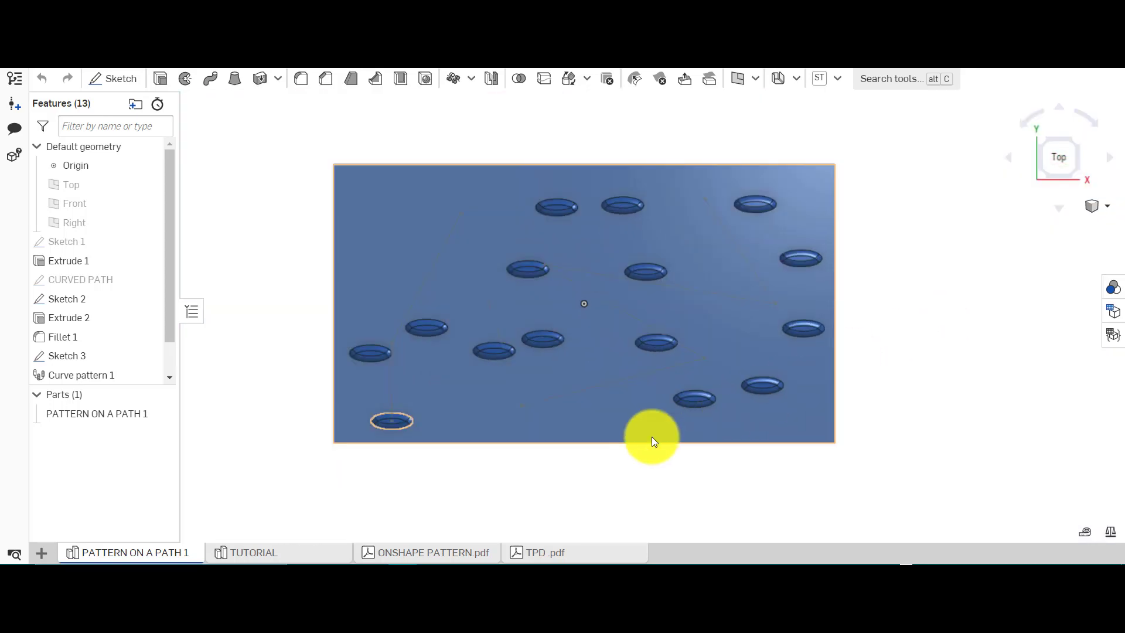
pyautogui.moveTo(398, 479); pyautogui.dragTo(374, 417, button='right')
# Roll the feature history back to just after the CURVED PATH sketch to expose the spline on the plate.
pyautogui.moveTo(168, 326); pyautogui.dragTo(140, 236)
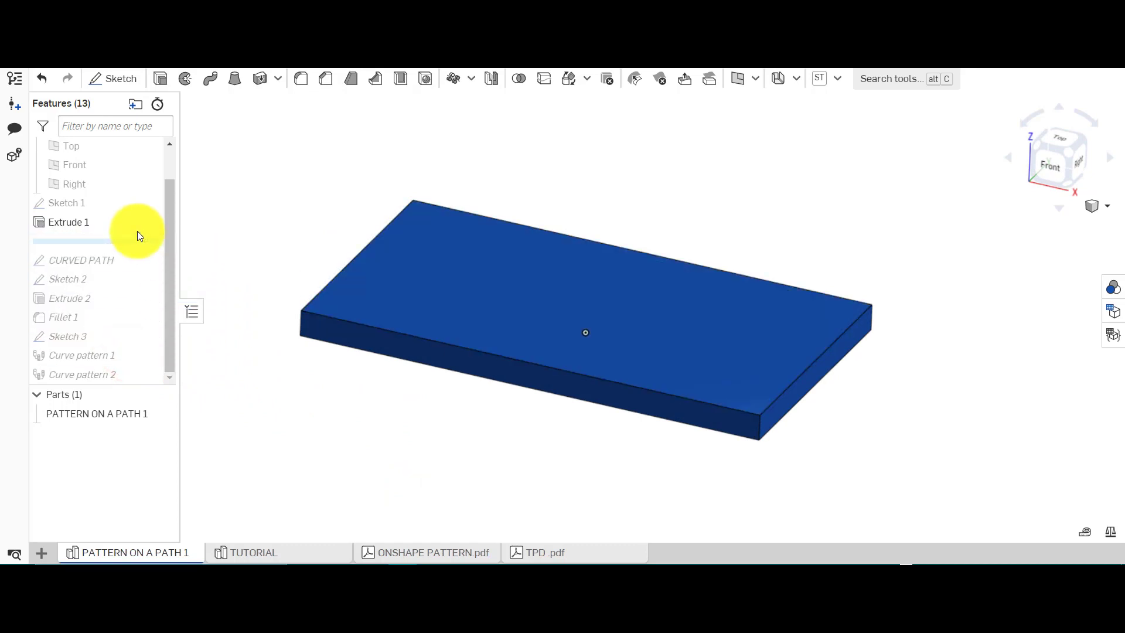
pyautogui.moveTo(138, 242); pyautogui.dragTo(138, 266)
pyautogui.moveTo(375, 182); pyautogui.dragTo(373, 267, button='right')
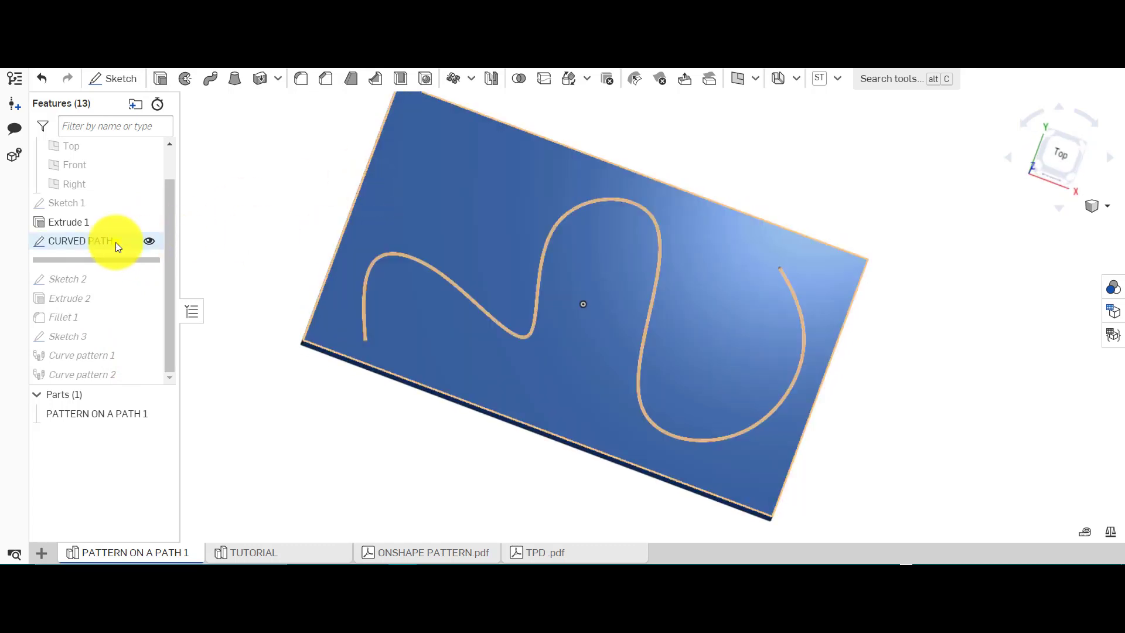
# Edit the CURVED PATH sketch and dimension the spline point nearest the plate's left edge 15 mm from that edge.
pyautogui.rightClick(115, 242)
pyautogui.click(228, 248)
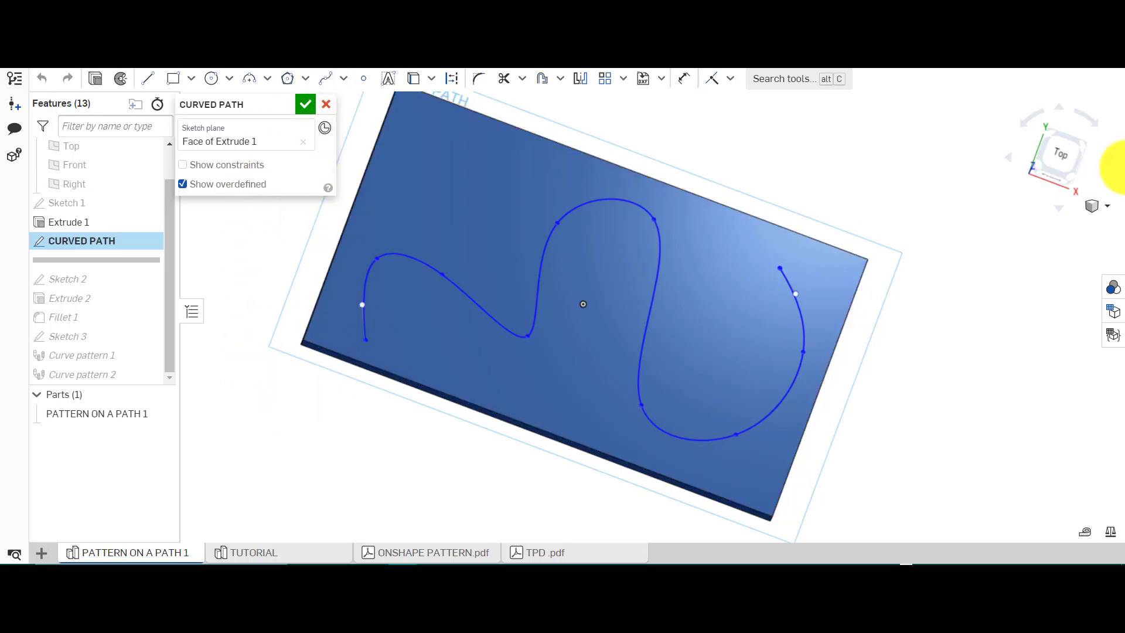
pyautogui.click(1058, 157)
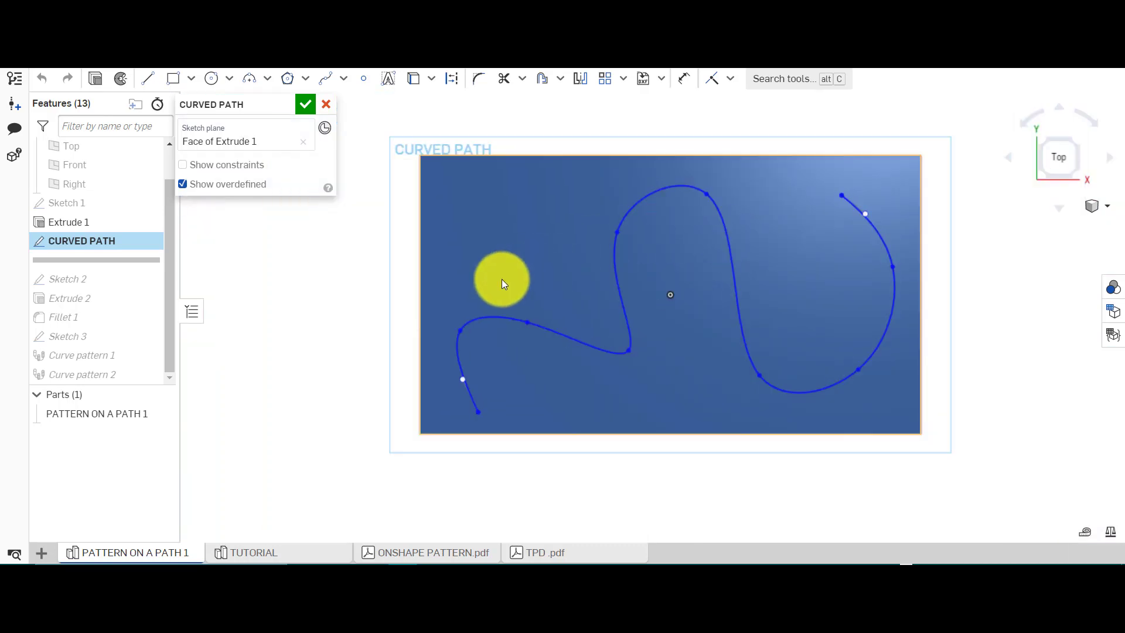
pyautogui.press('u')
pyautogui.click(460, 330)
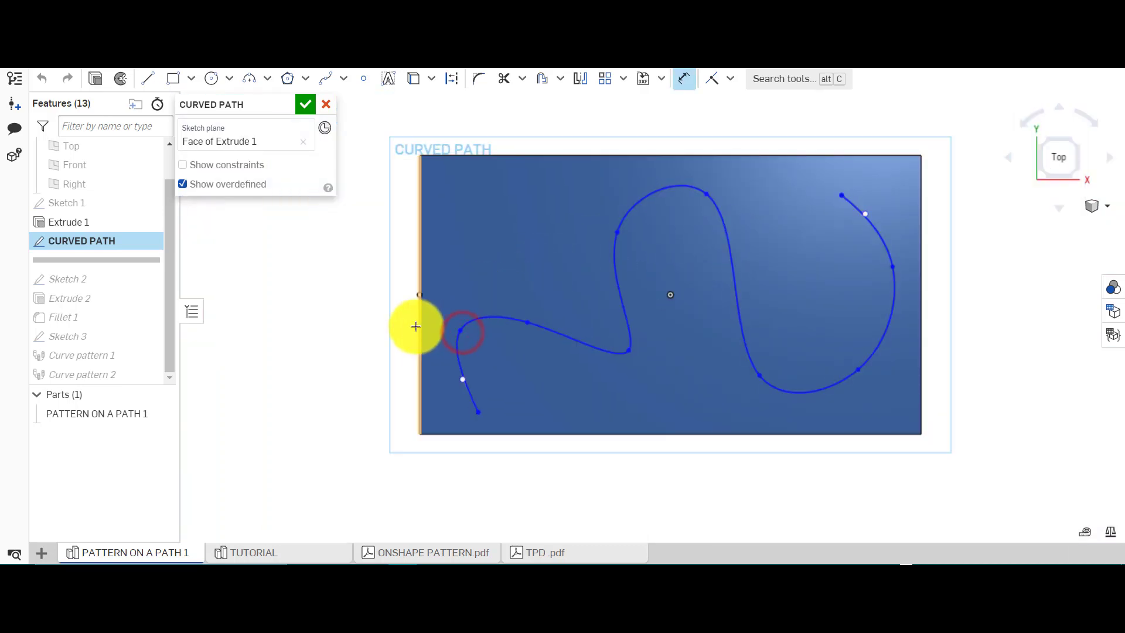
pyautogui.click(416, 327)
pyautogui.click(446, 286)
pyautogui.write('15')
pyautogui.press('Return')
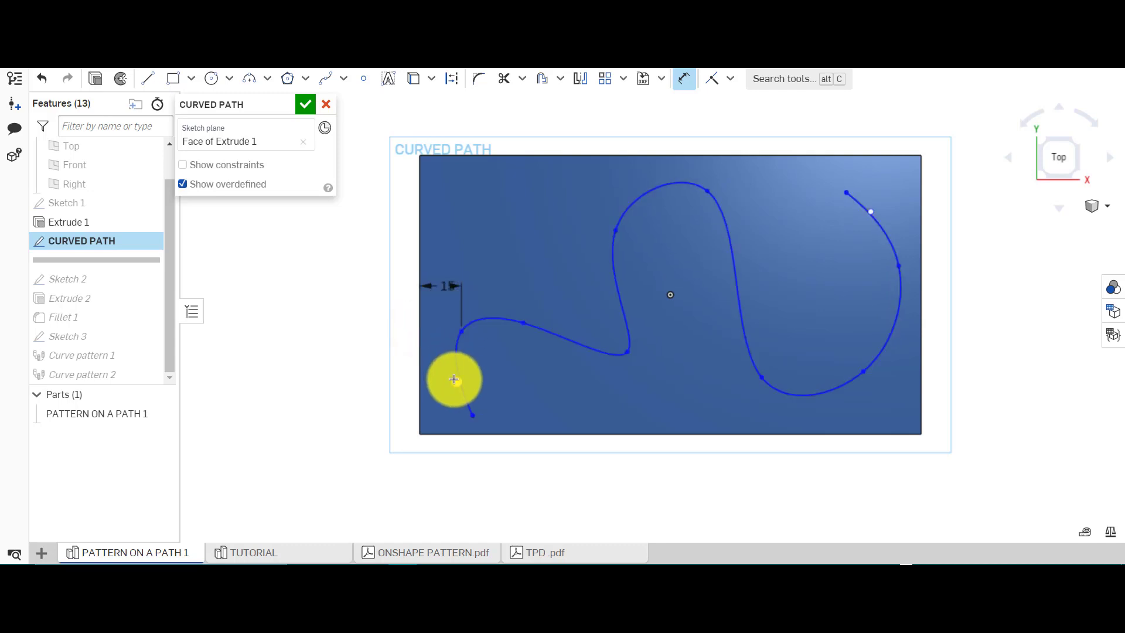
# Dimension the same spline point 36 mm above the plate's lower edge and accept the CURVED PATH sketch.
pyautogui.click(462, 332)
pyautogui.click(536, 433)
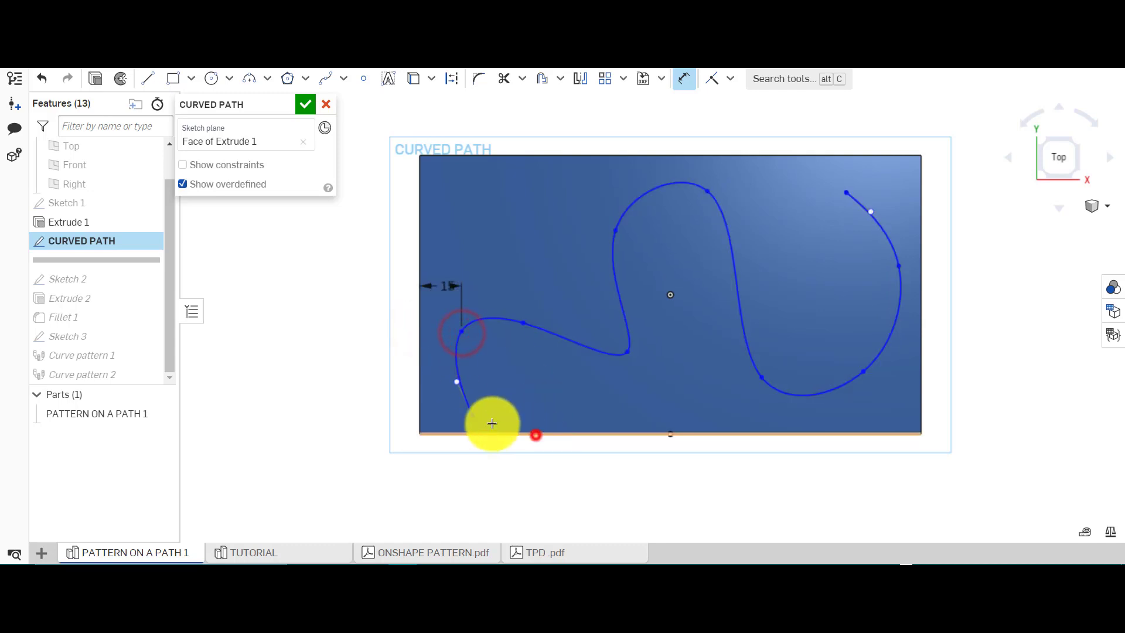
pyautogui.click(357, 393)
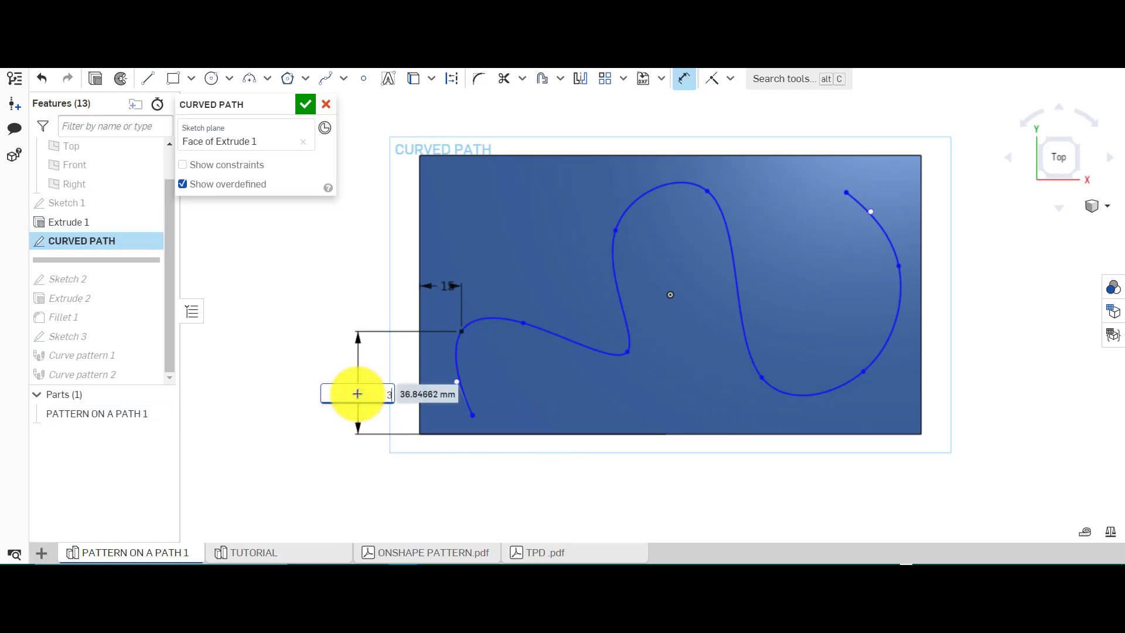
pyautogui.write('36')
pyautogui.press('Return')
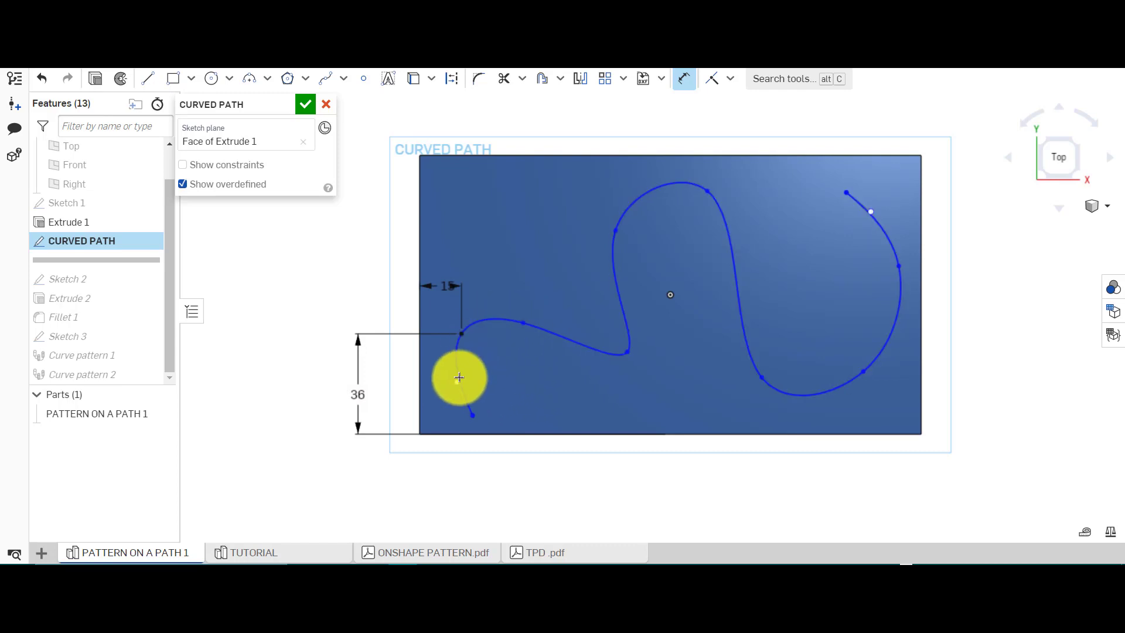
pyautogui.click(305, 106)
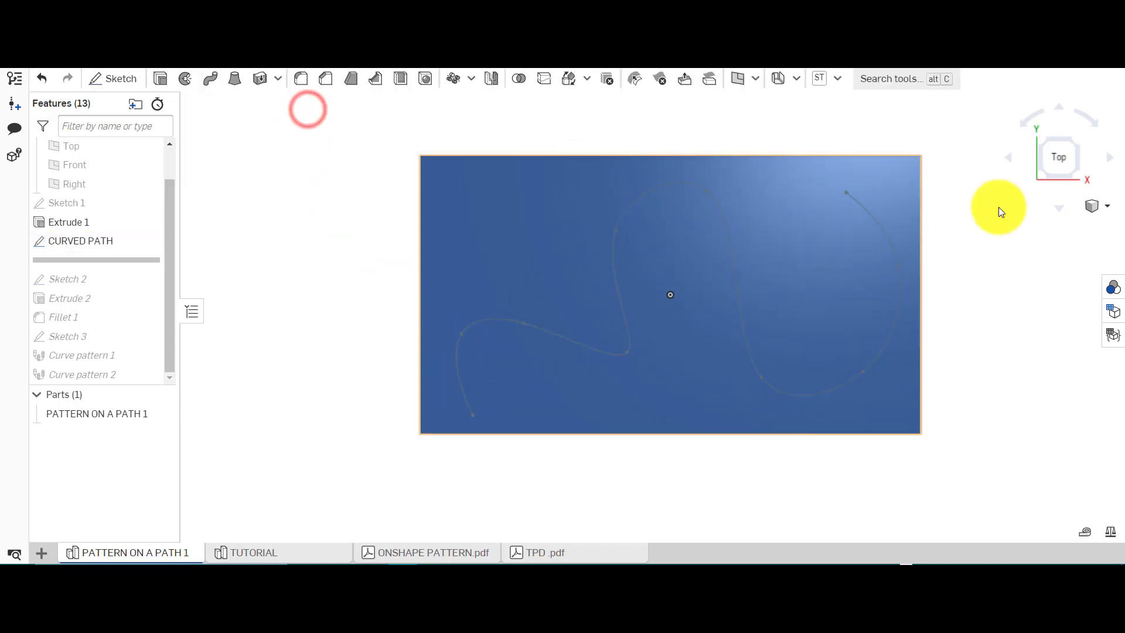
# Roll the feature history forward to just after Fillet 1, highlighting the Sketch 2 ellipse near the plate corner on the way.
pyautogui.click(1078, 144)
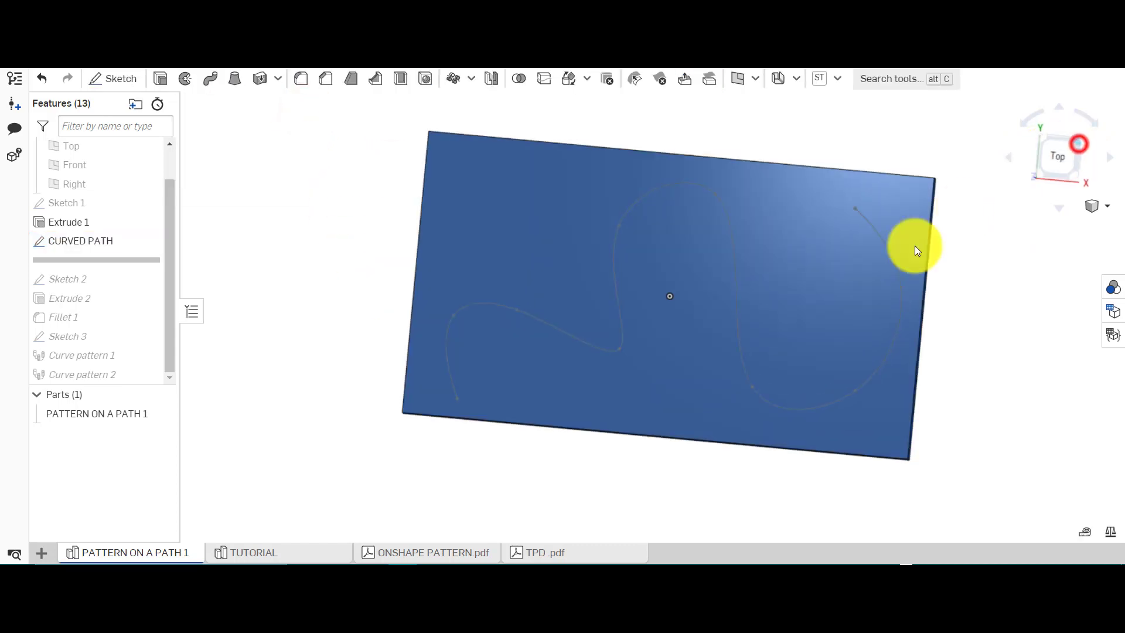
pyautogui.moveTo(393, 235); pyautogui.dragTo(537, 285, button='right')
pyautogui.scroll(3, 536, 279)
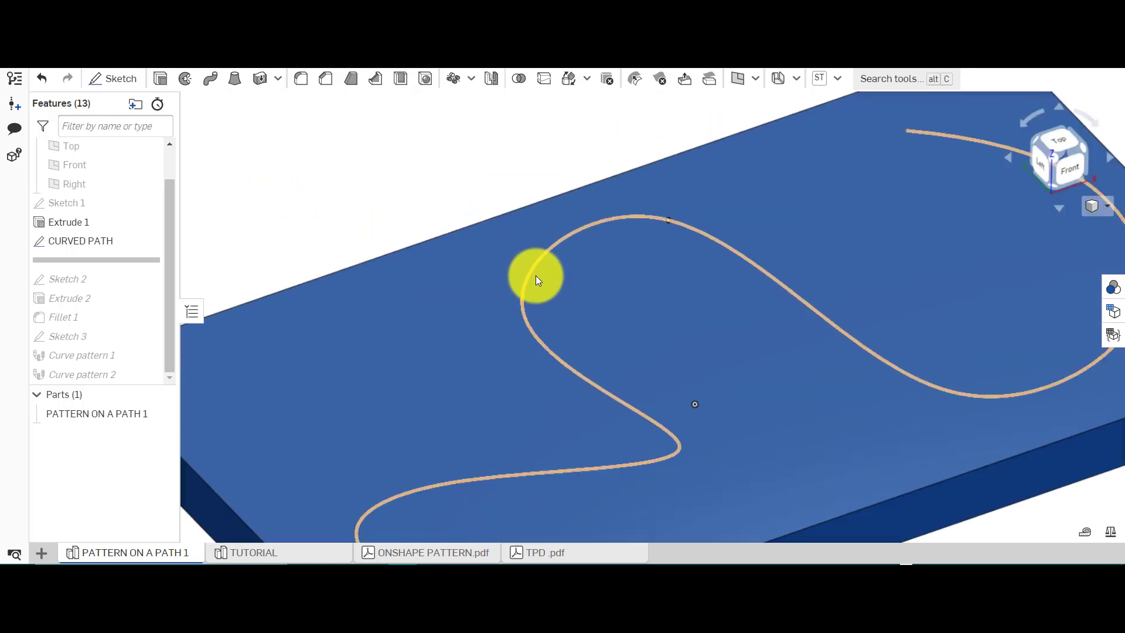
pyautogui.scroll(-4, 535, 275)
pyautogui.moveTo(146, 259); pyautogui.dragTo(142, 281)
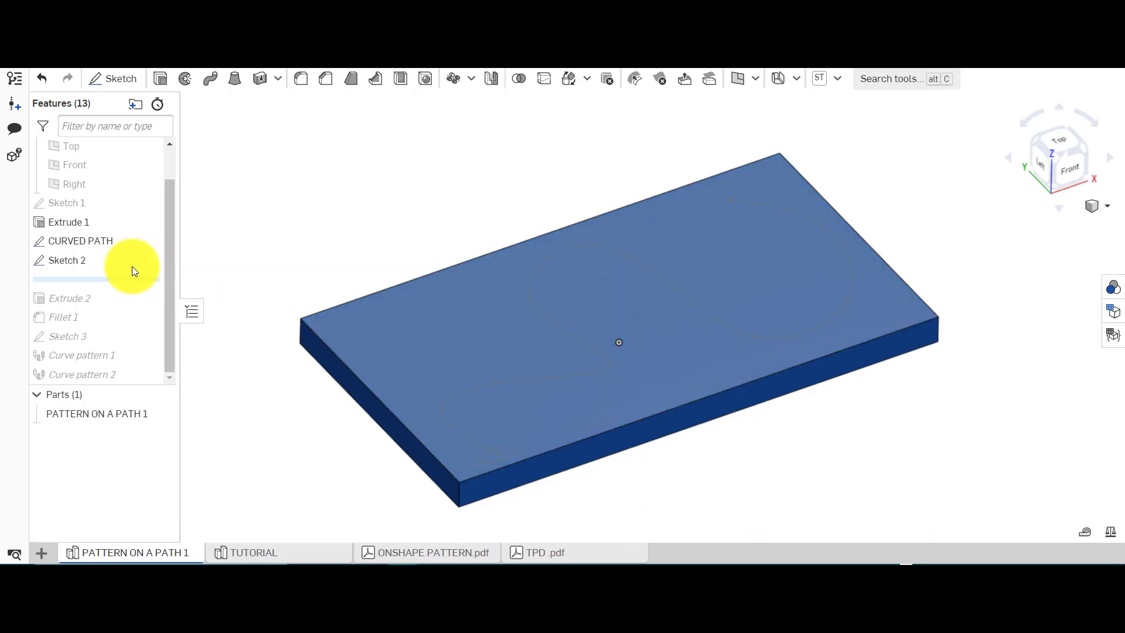
pyautogui.click(81, 265)
pyautogui.moveTo(345, 241)
pyautogui.mouseDown(button='right')
pyautogui.moveTo(349, 266)
pyautogui.moveTo(346, 234)
pyautogui.mouseUp(button='right')
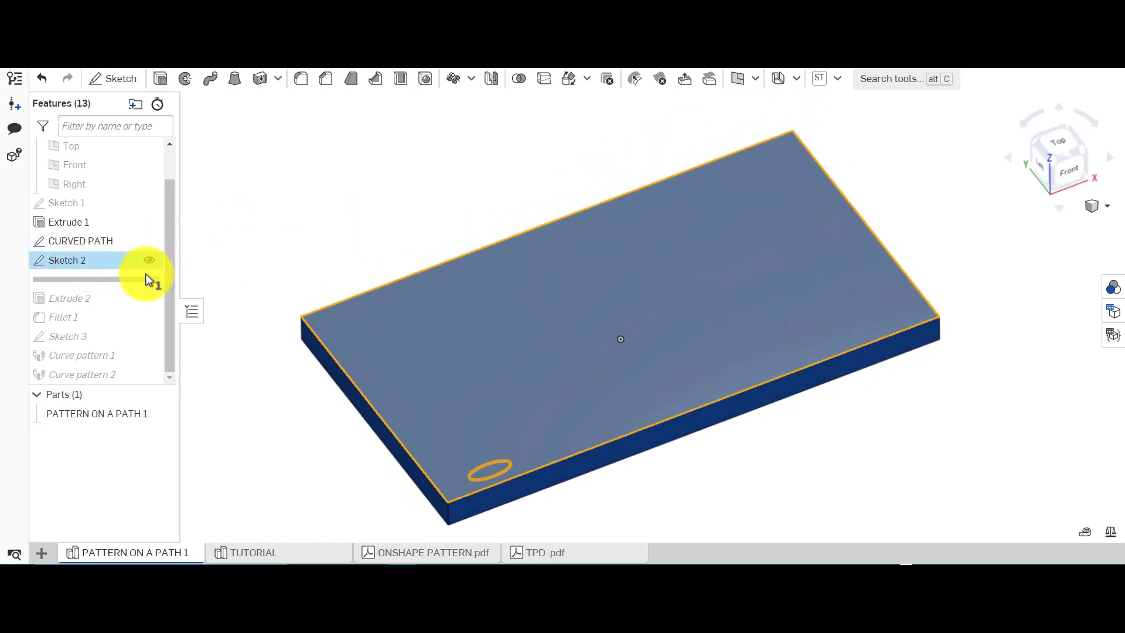
pyautogui.moveTo(140, 280)
pyautogui.mouseDown()
pyautogui.moveTo(125, 329)
pyautogui.moveTo(133, 322)
pyautogui.mouseUp()
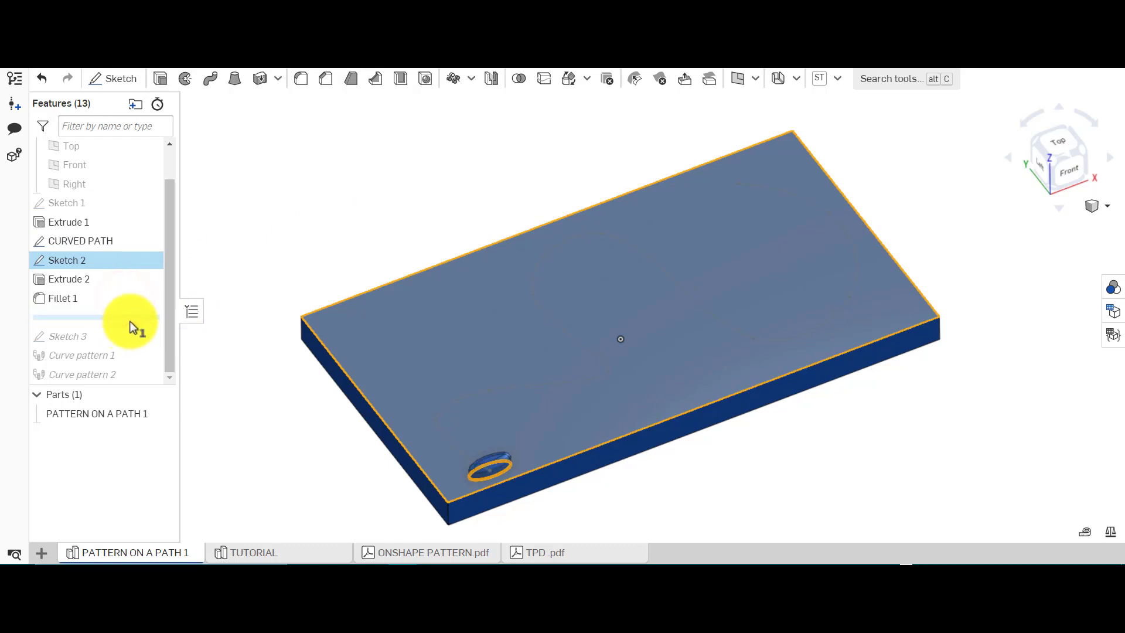
pyautogui.scroll(5, 505, 491)
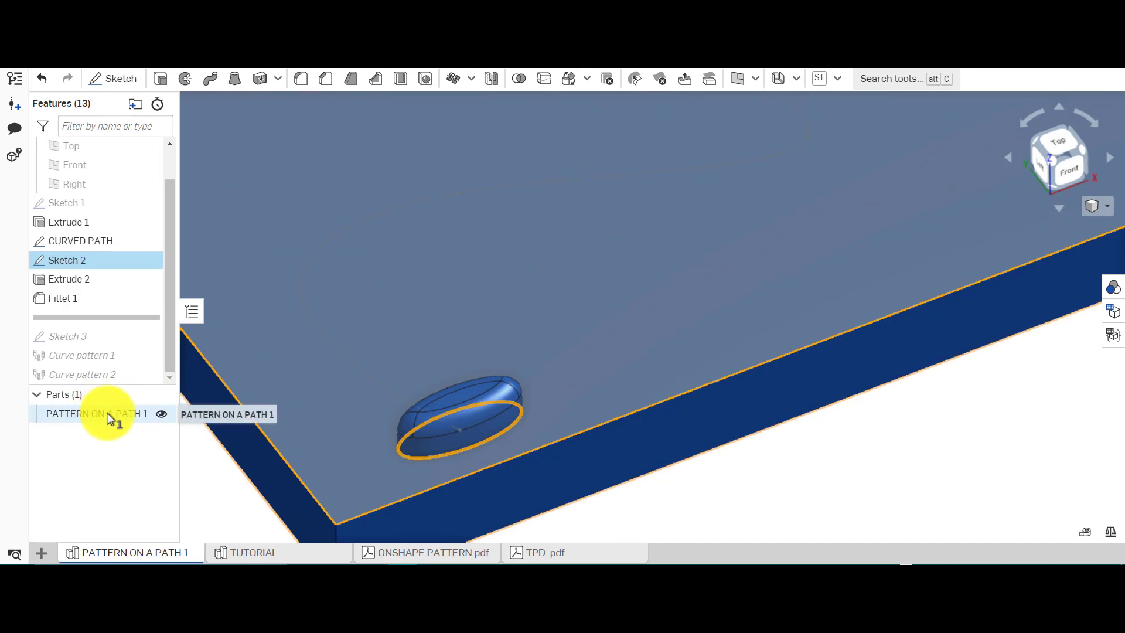
# Try switching the ellipse's Extrude 2 operation from Add to New, and discard the edit.
pyautogui.rightClick(77, 283)
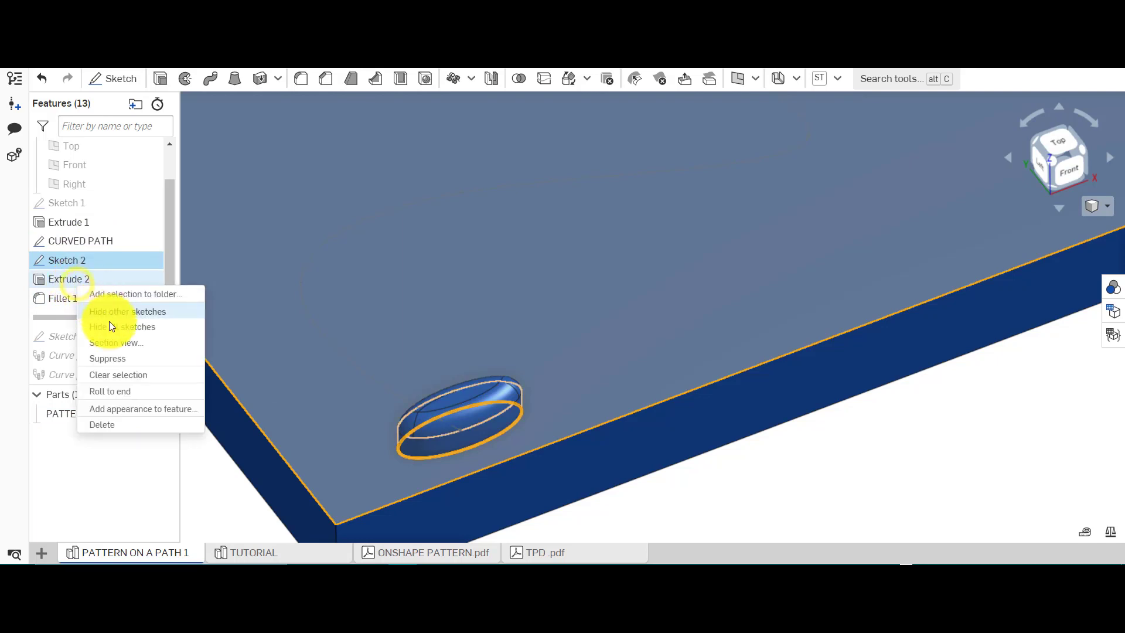
pyautogui.click(501, 395)
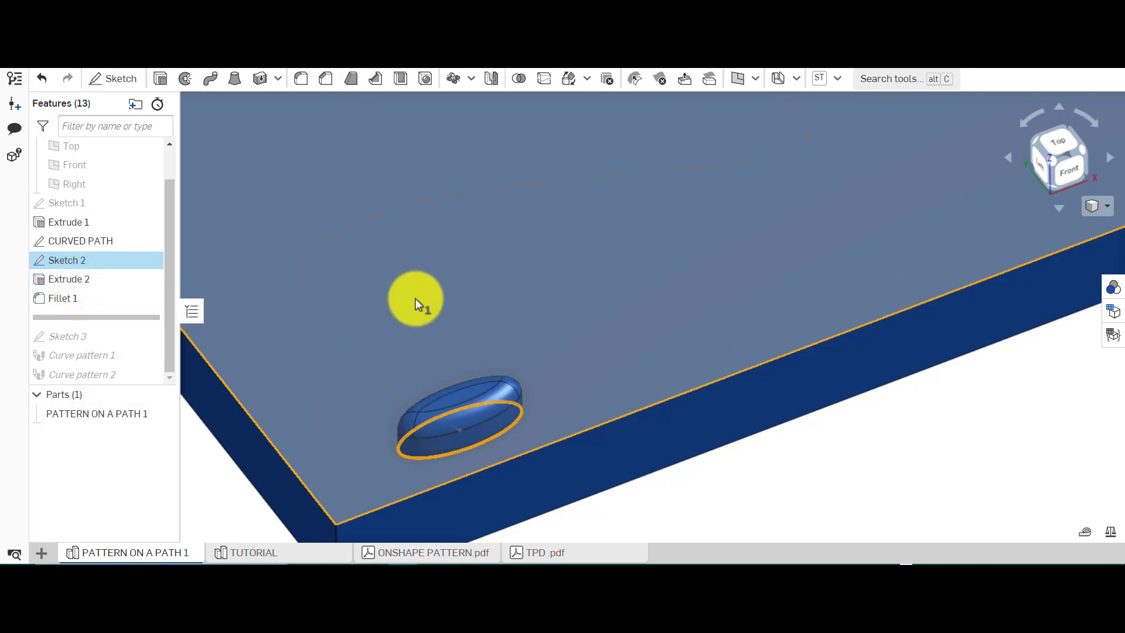
pyautogui.rightClick(82, 285)
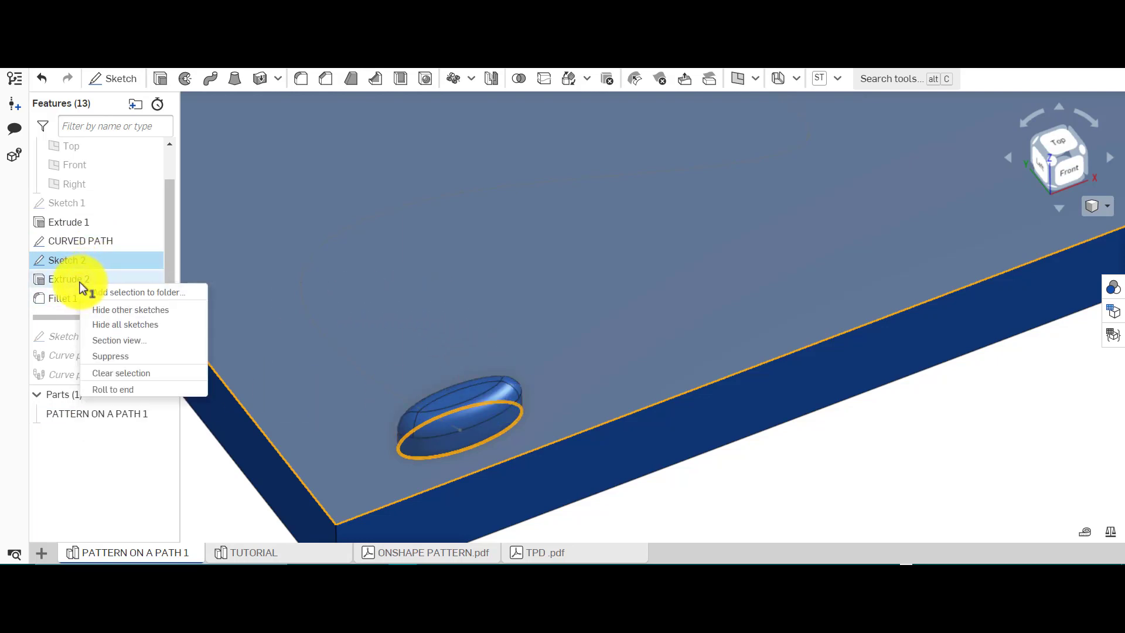
pyautogui.click(798, 482)
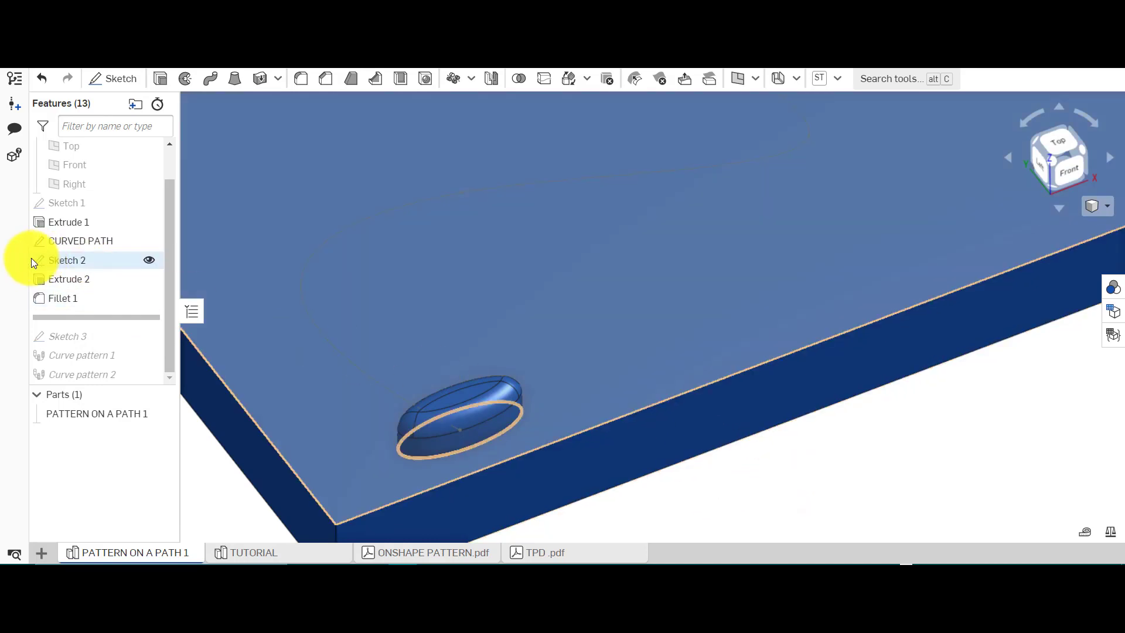
pyautogui.rightClick(72, 283)
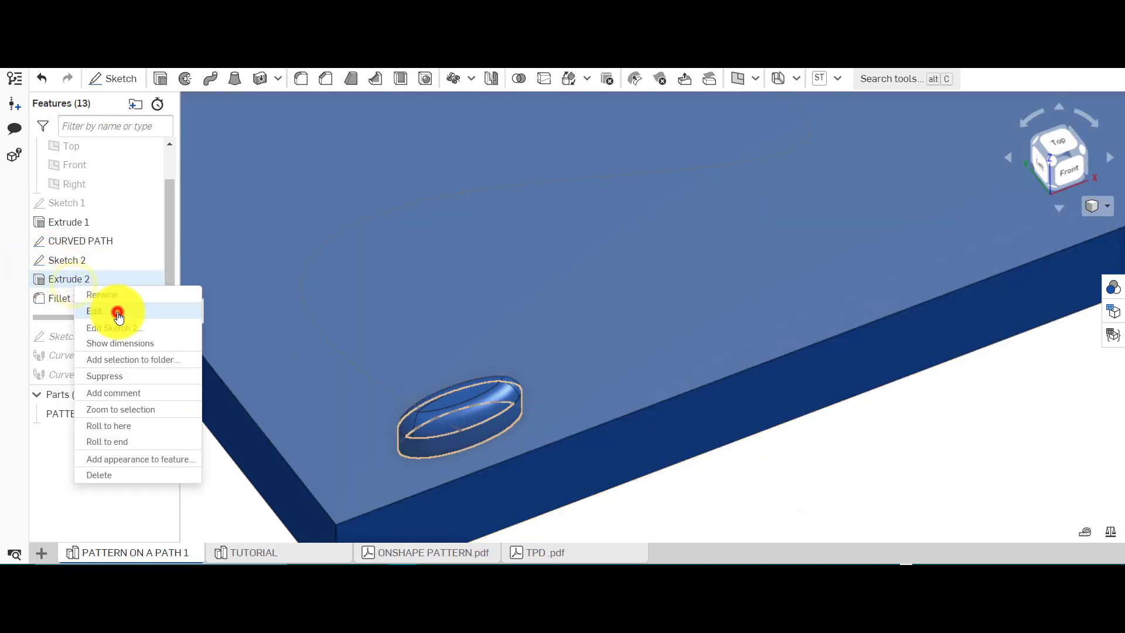
pyautogui.click(119, 317)
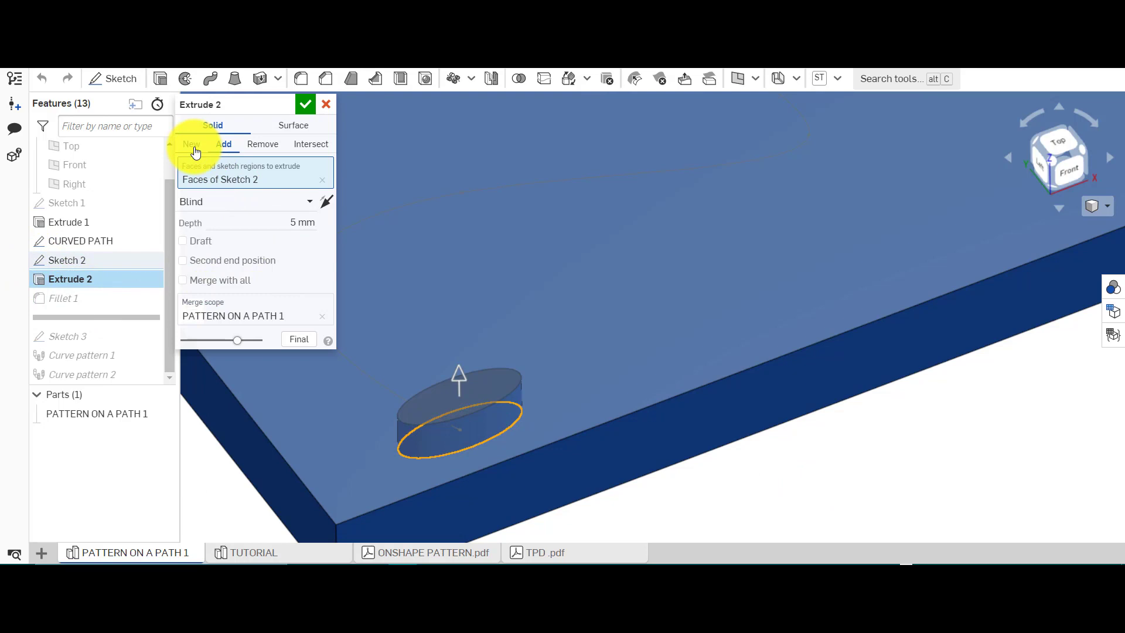
pyautogui.click(195, 151)
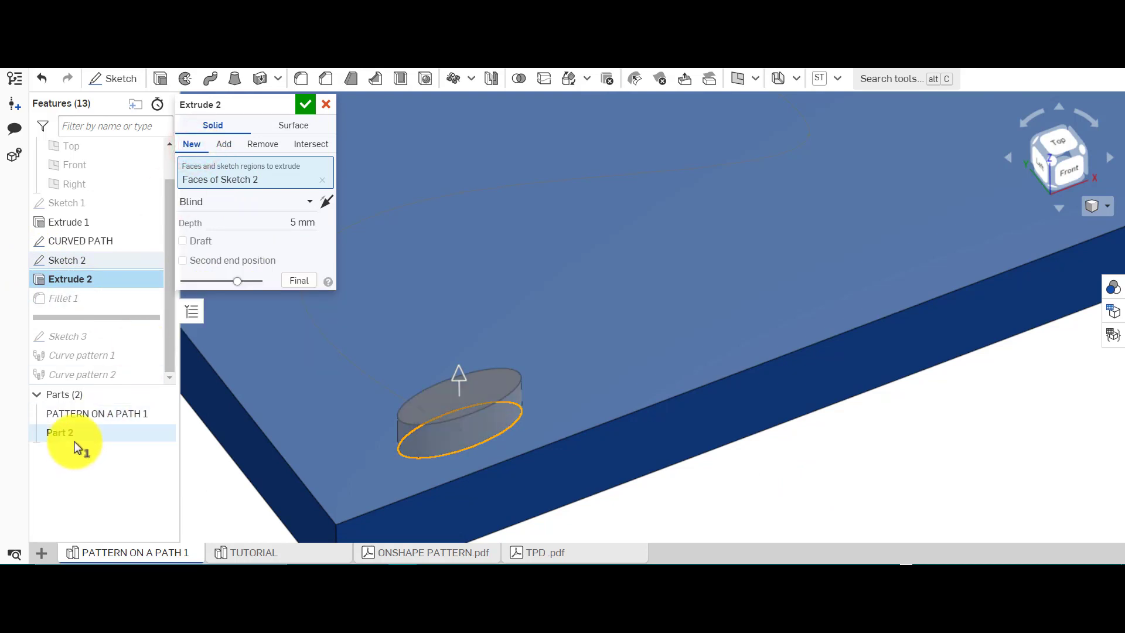
pyautogui.click(325, 106)
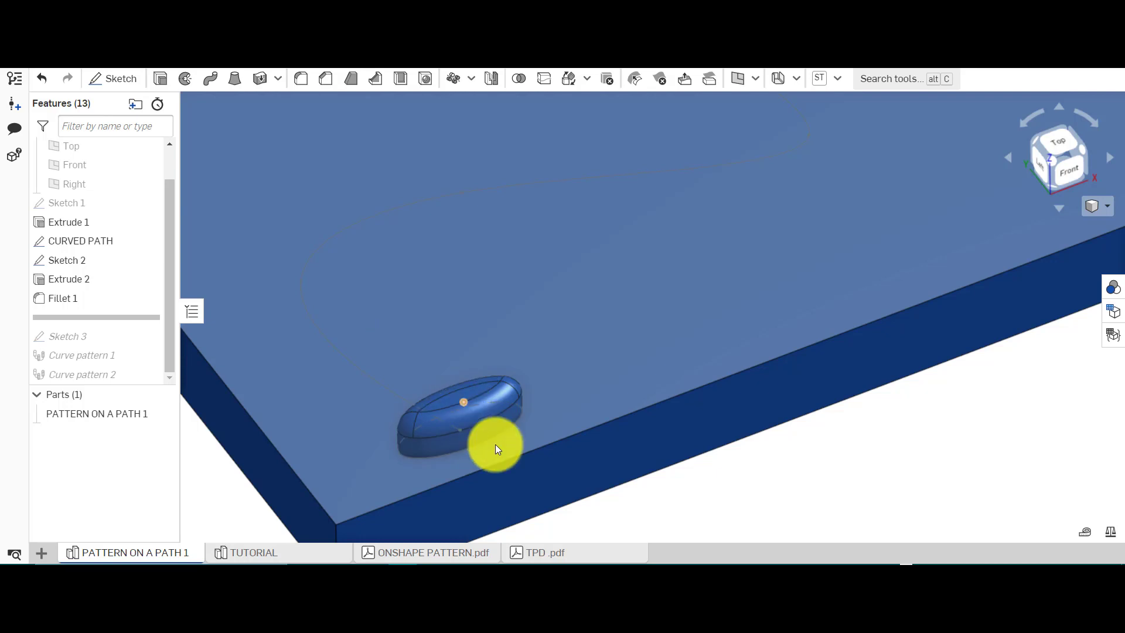
# Roll the feature history forward to just after Sketch 3 and hide that zigzag line sketch.
pyautogui.click(473, 417)
pyautogui.scroll(-5, 455, 385)
pyautogui.scroll(3, 455, 384)
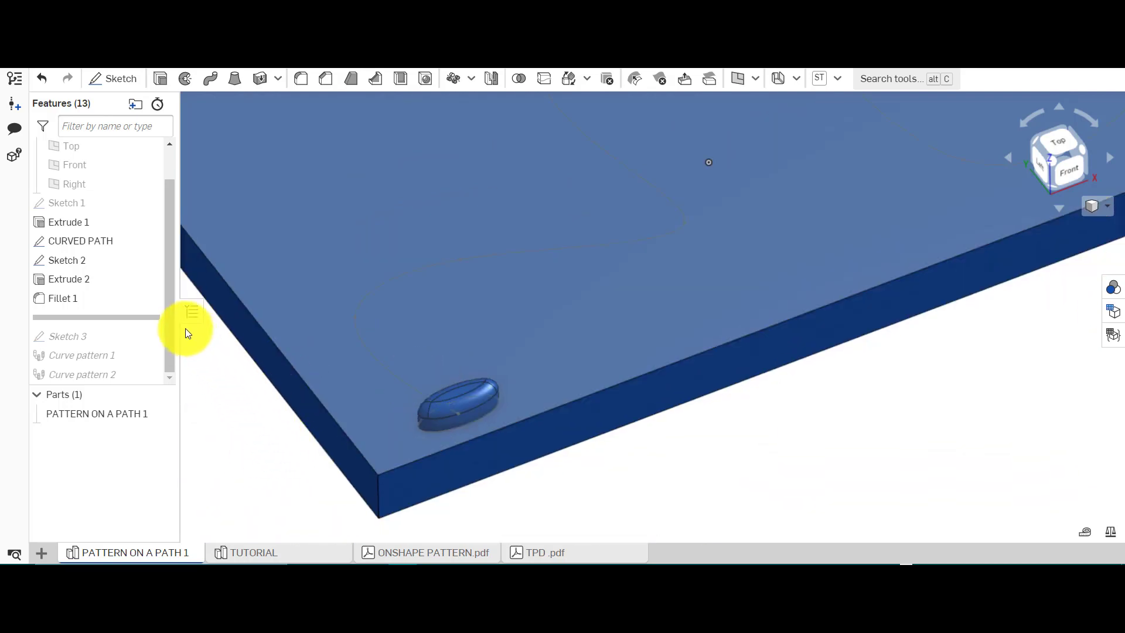
pyautogui.click(143, 316)
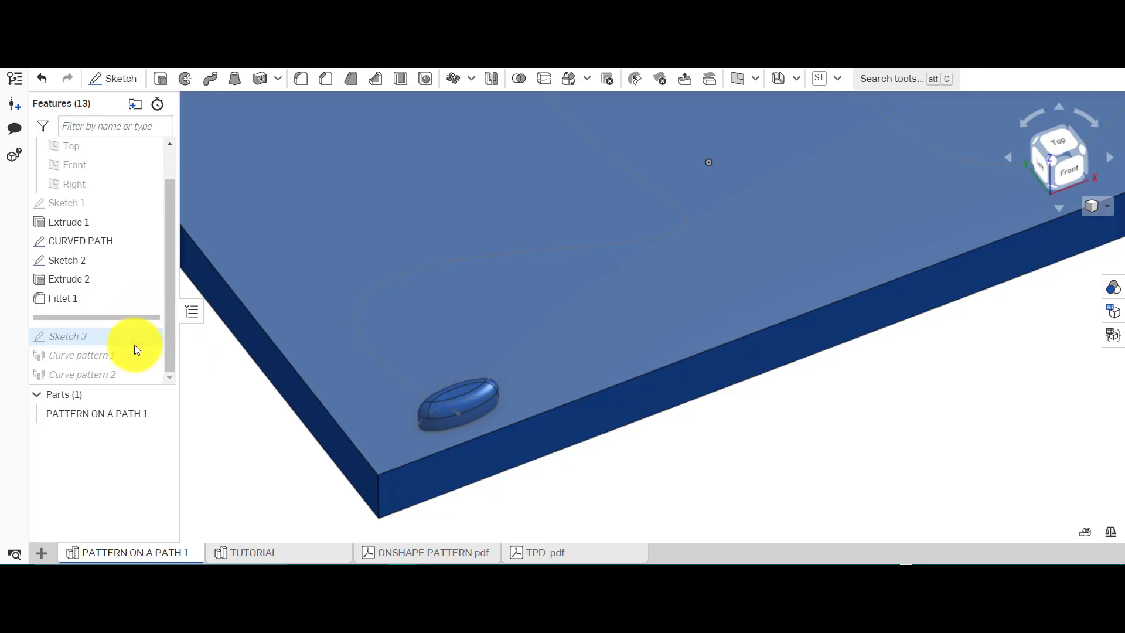
pyautogui.moveTo(135, 344); pyautogui.dragTo(134, 344)
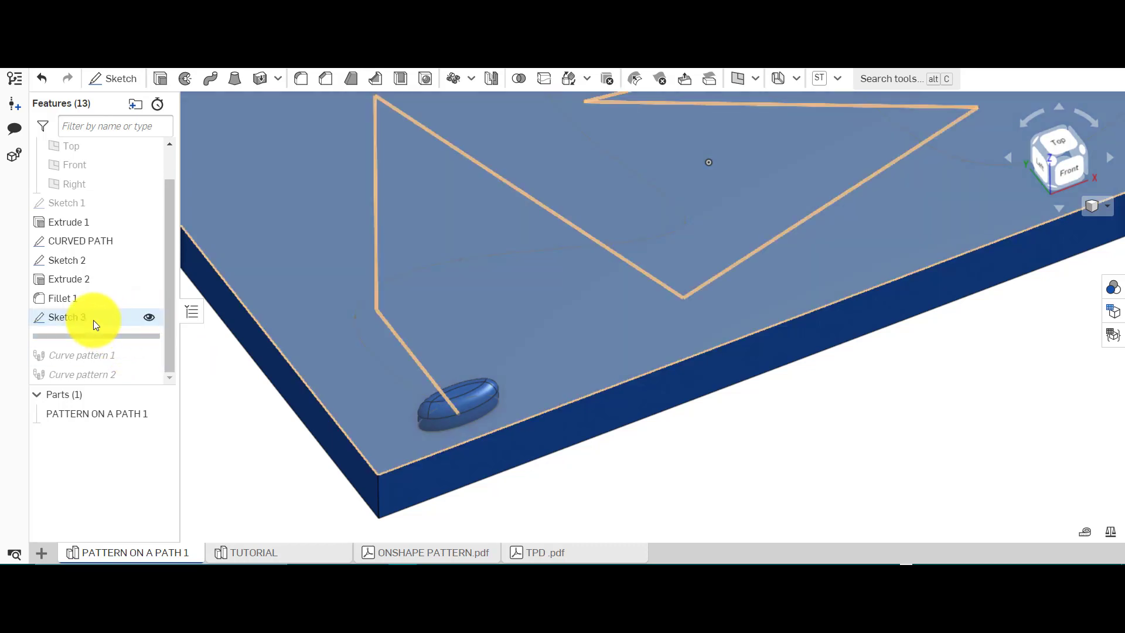
pyautogui.click(150, 317)
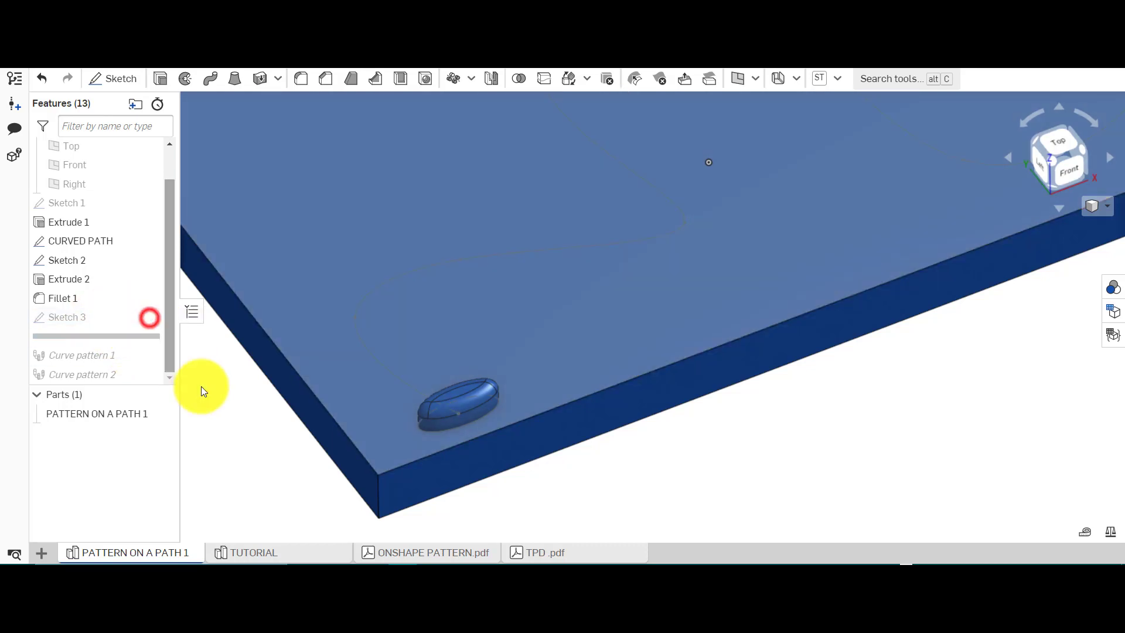
# Roll the feature history forward to just after Curve pattern 1 and look at the available pattern types.
pyautogui.scroll(3, 248, 413)
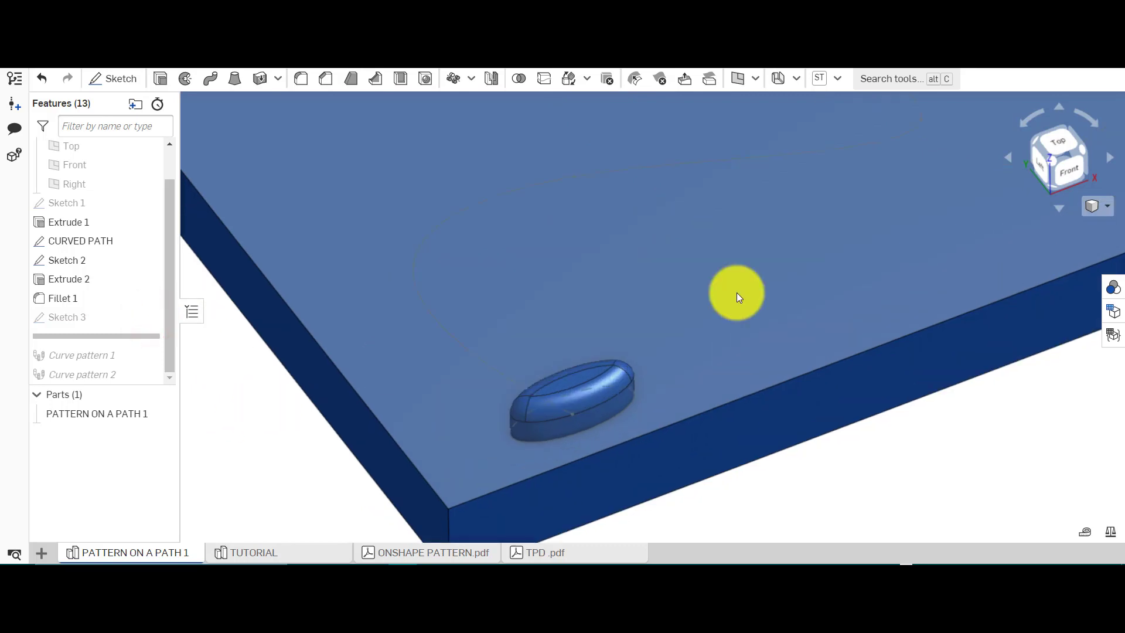
pyautogui.click(1049, 145)
pyautogui.press('f')
pyautogui.moveTo(273, 391); pyautogui.dragTo(302, 361, button='right')
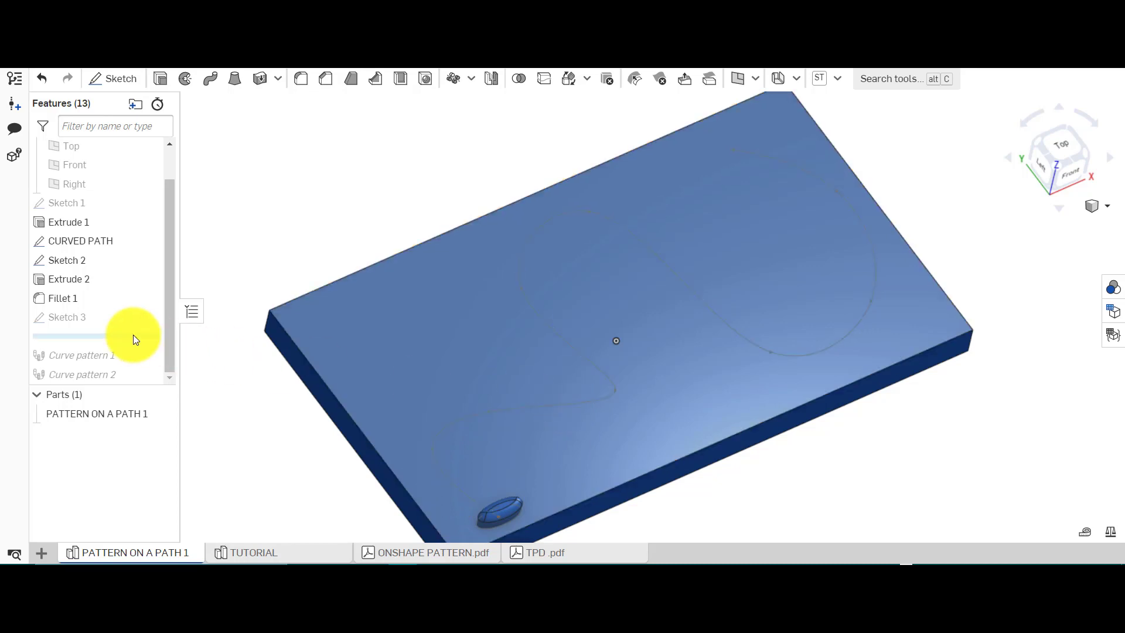
pyautogui.moveTo(134, 335); pyautogui.dragTo(129, 363)
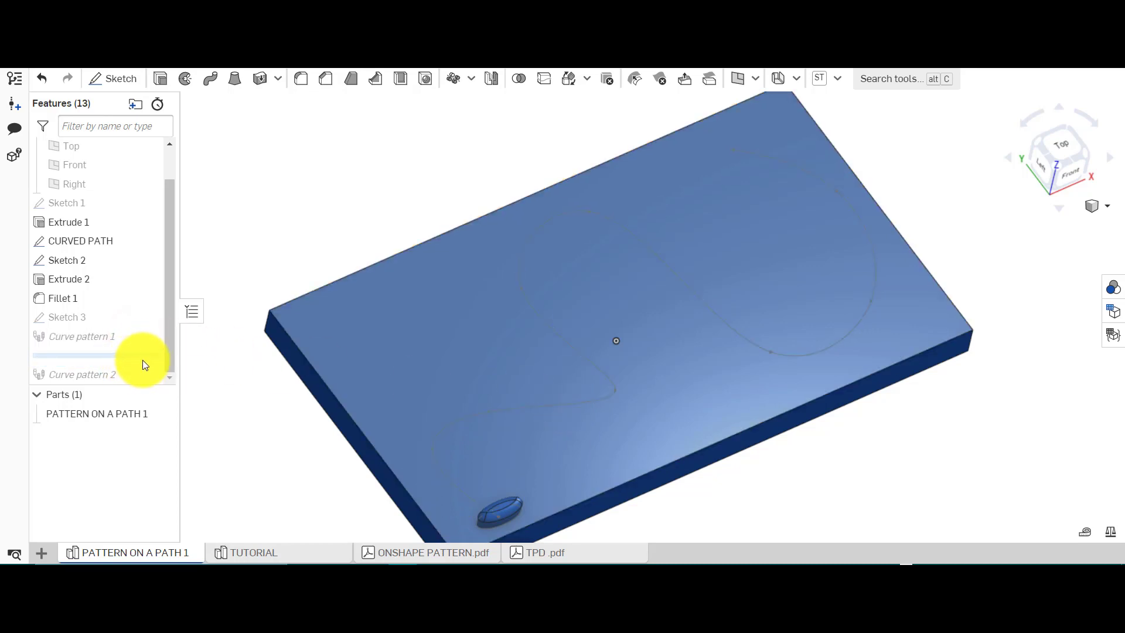
pyautogui.click(470, 78)
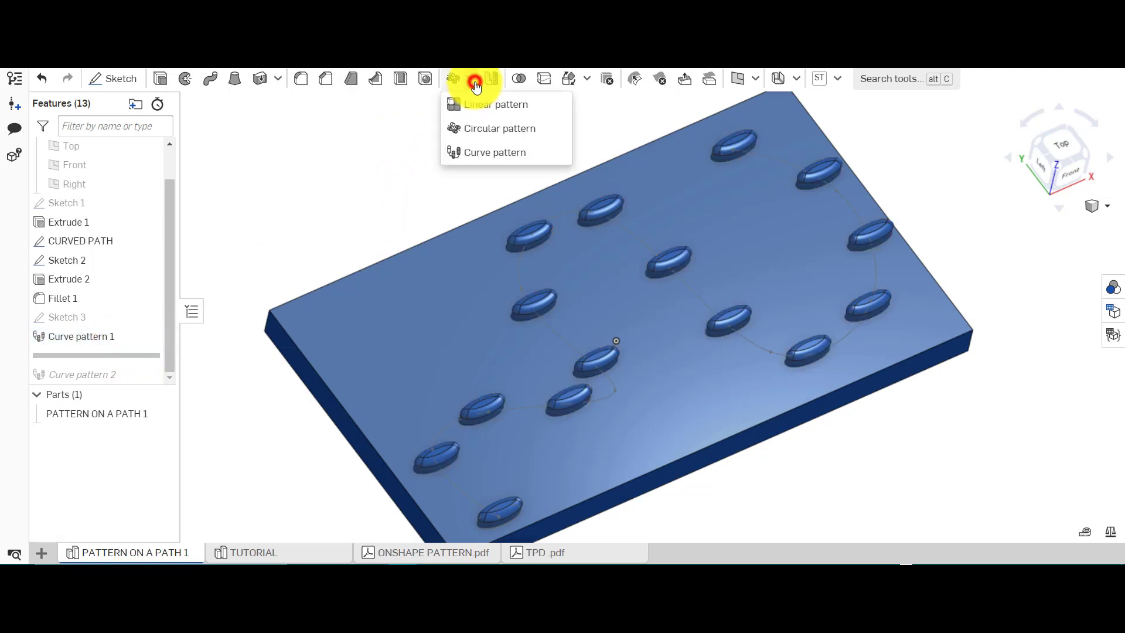
pyautogui.click(300, 232)
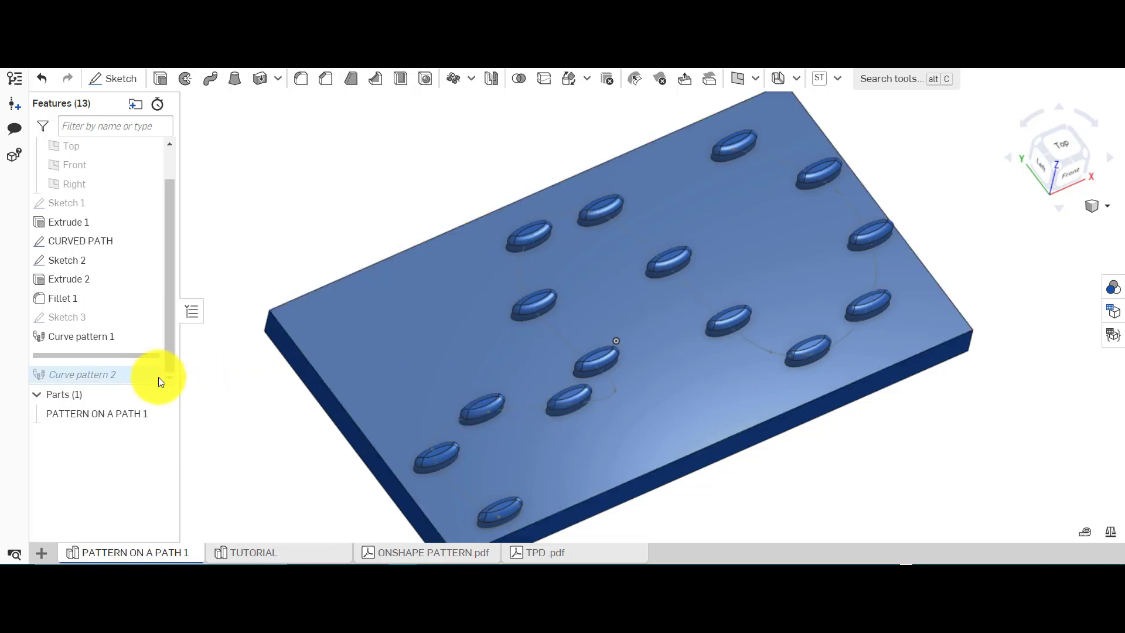
pyautogui.click(171, 352)
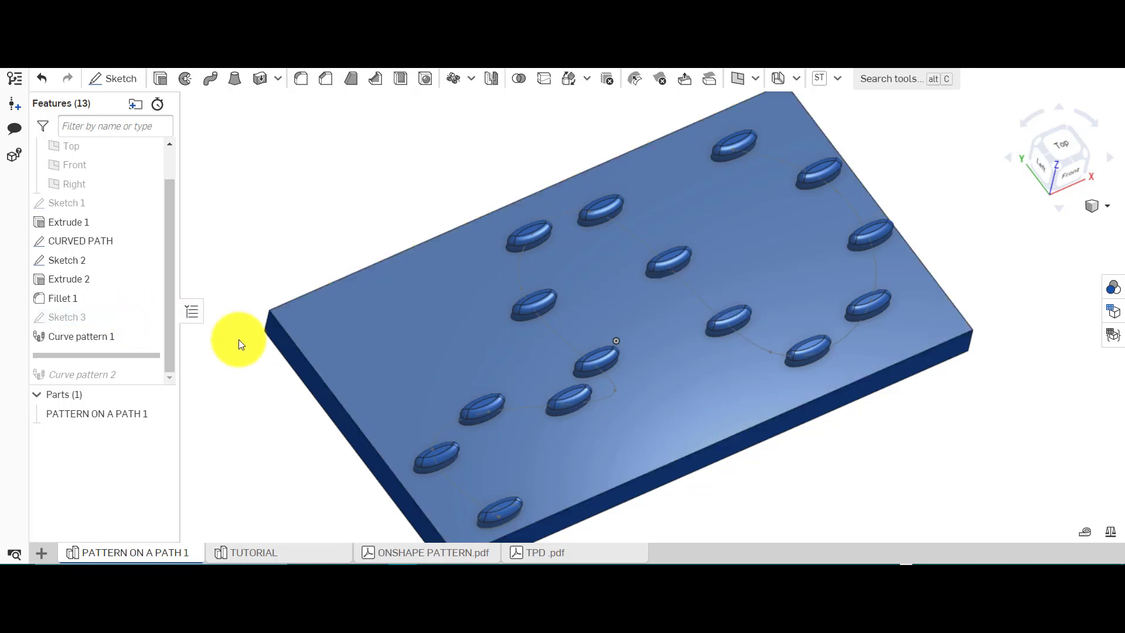
# In the TUTORIAL part studio, start a curve pattern as a Feature pattern of Extrude 2 along the CURVED PATH spline.
pyautogui.click(276, 551)
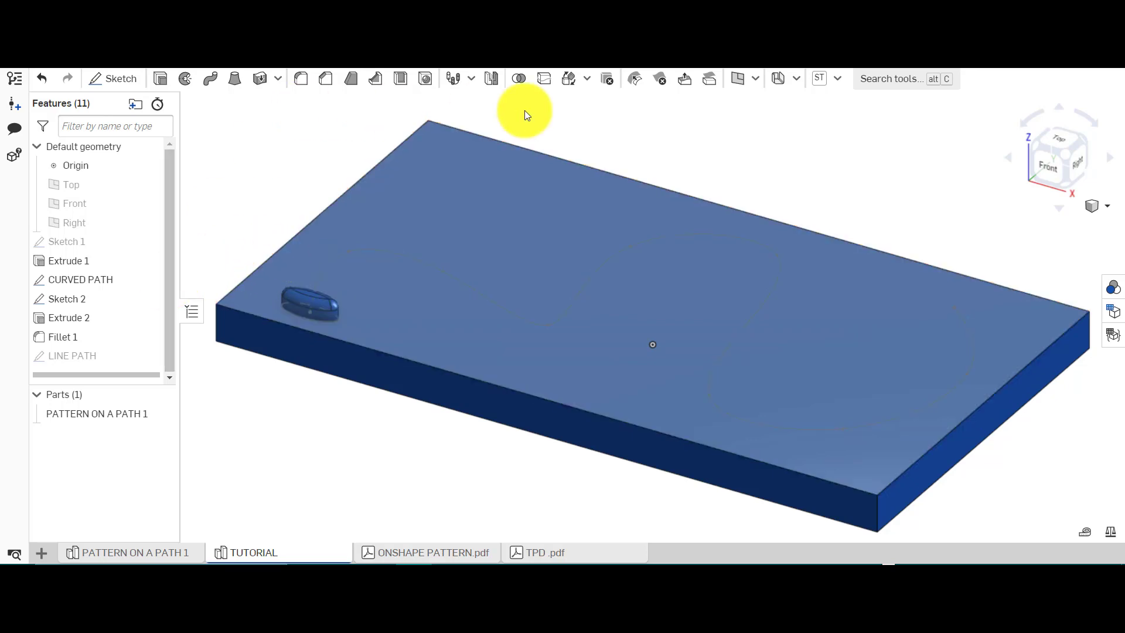
pyautogui.click(471, 78)
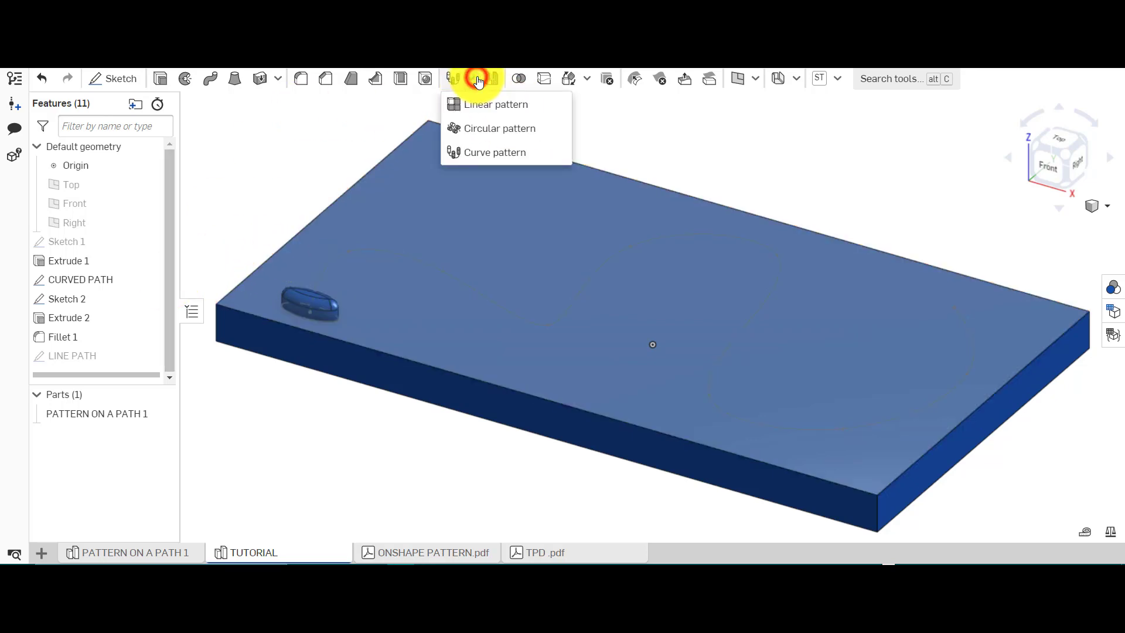
pyautogui.click(489, 152)
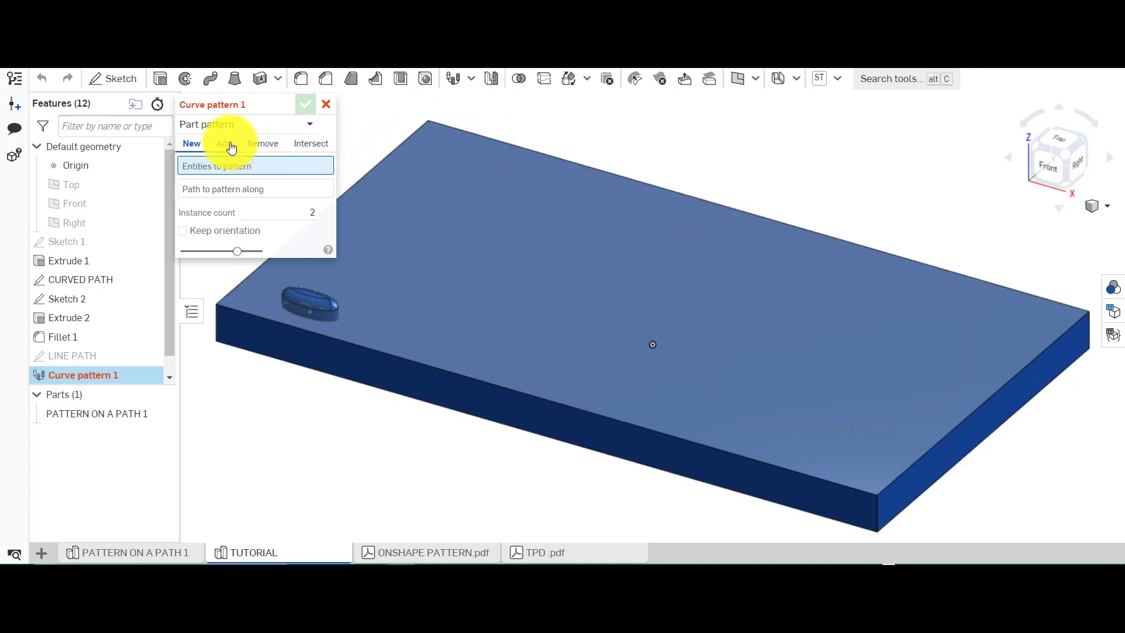
pyautogui.click(221, 124)
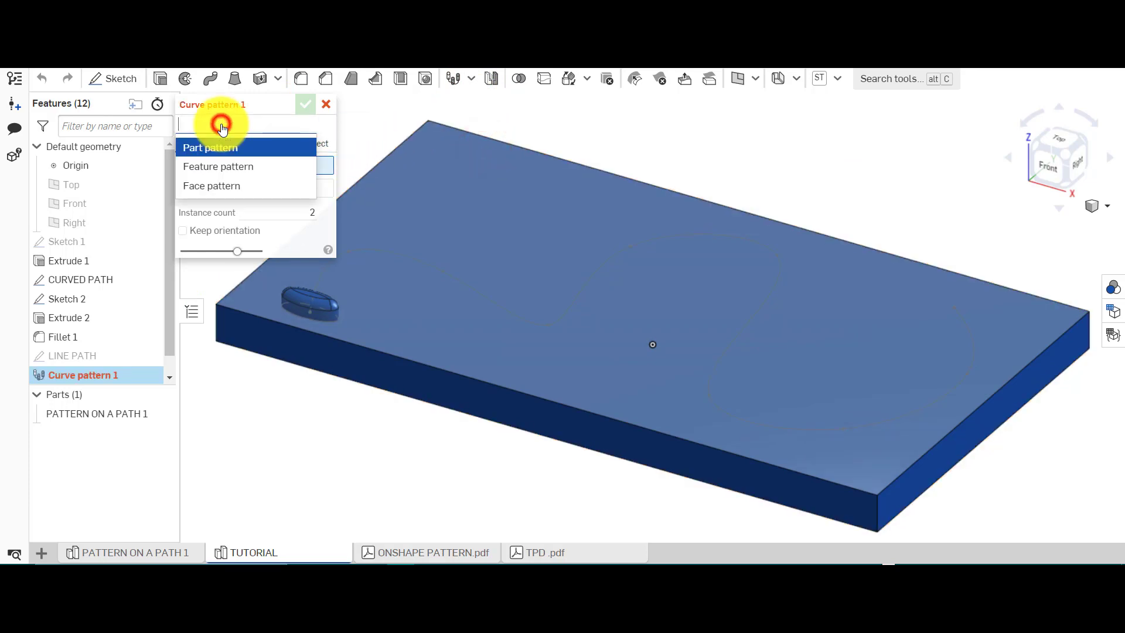
pyautogui.click(236, 168)
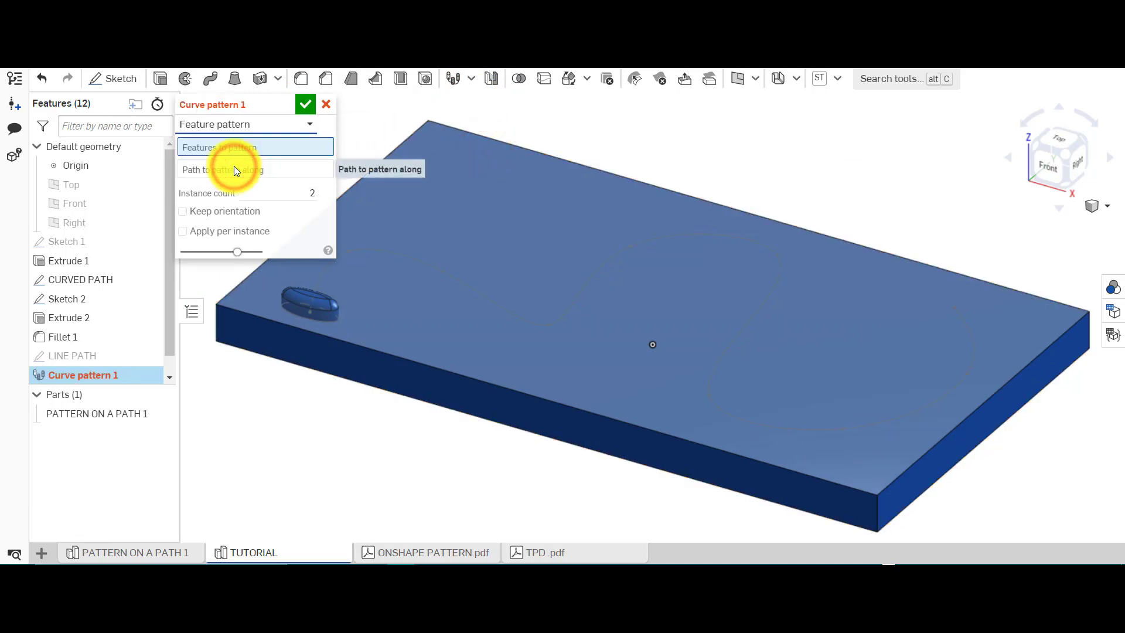
pyautogui.click(89, 325)
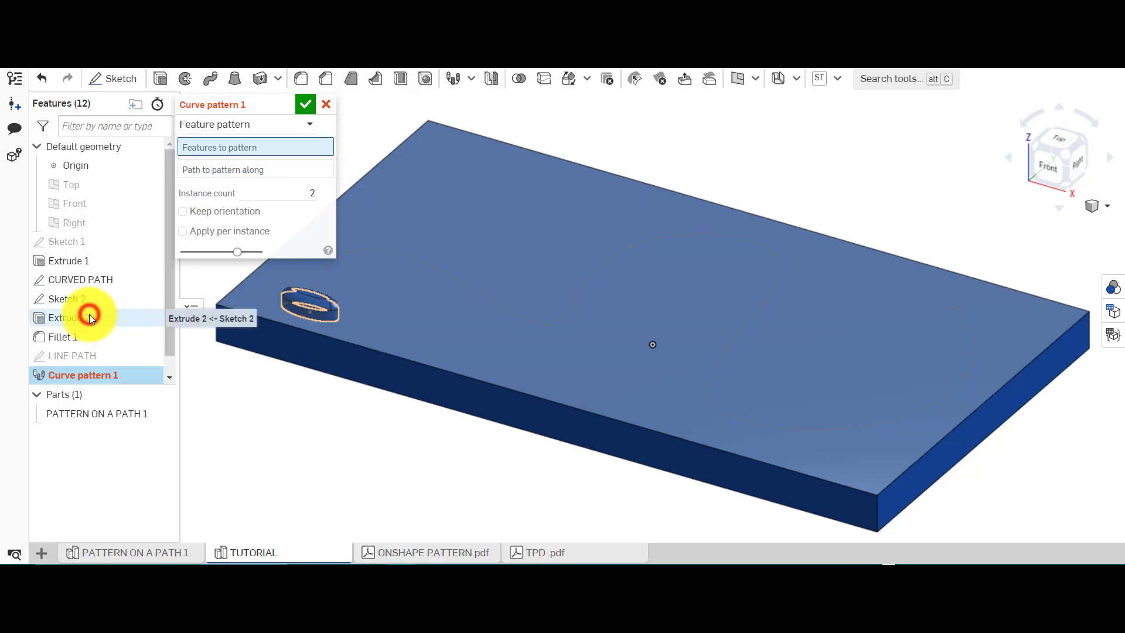
pyautogui.click(245, 183)
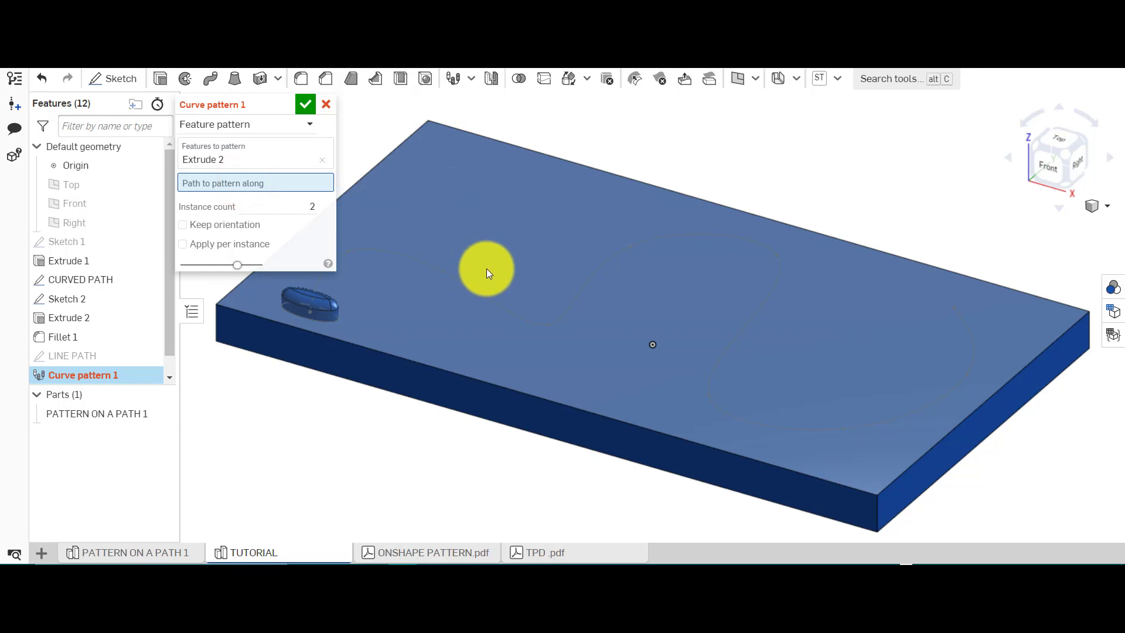
pyautogui.click(493, 301)
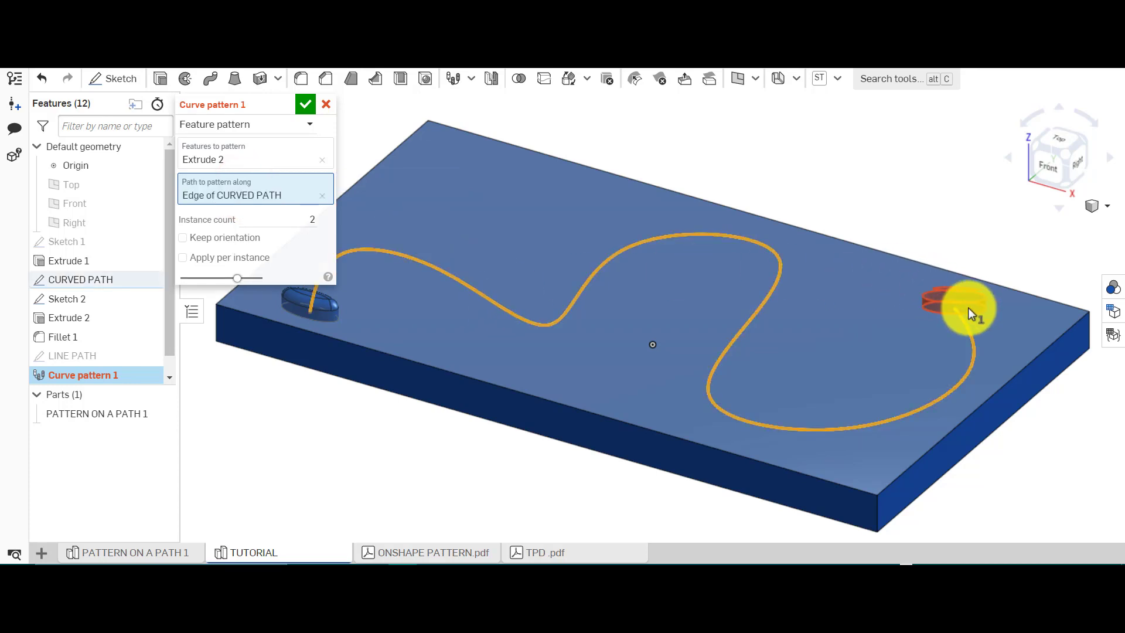
# Set the curve pattern's instance count to 12 and enable Apply per instance.
pyautogui.click(301, 228)
pyautogui.write('12')
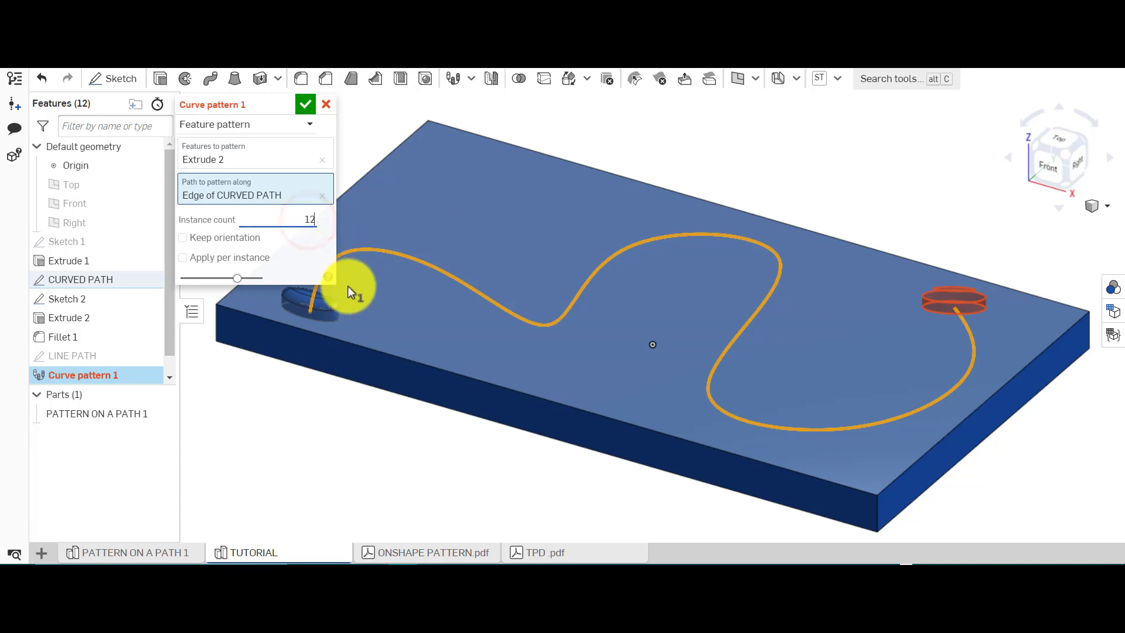
pyautogui.press('Return')
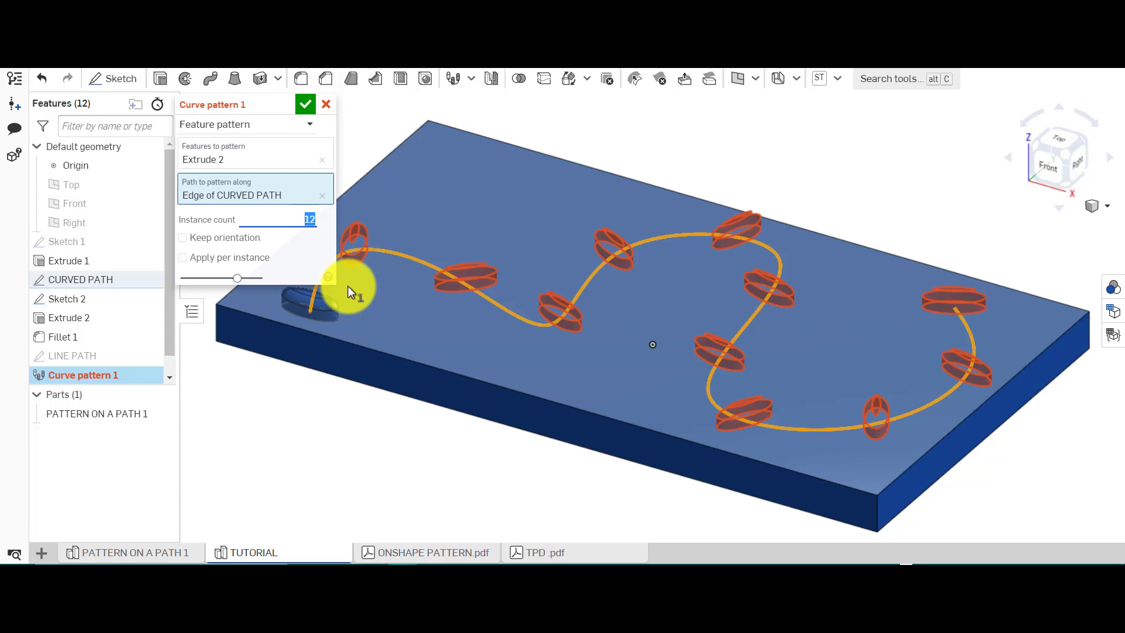
pyautogui.click(226, 263)
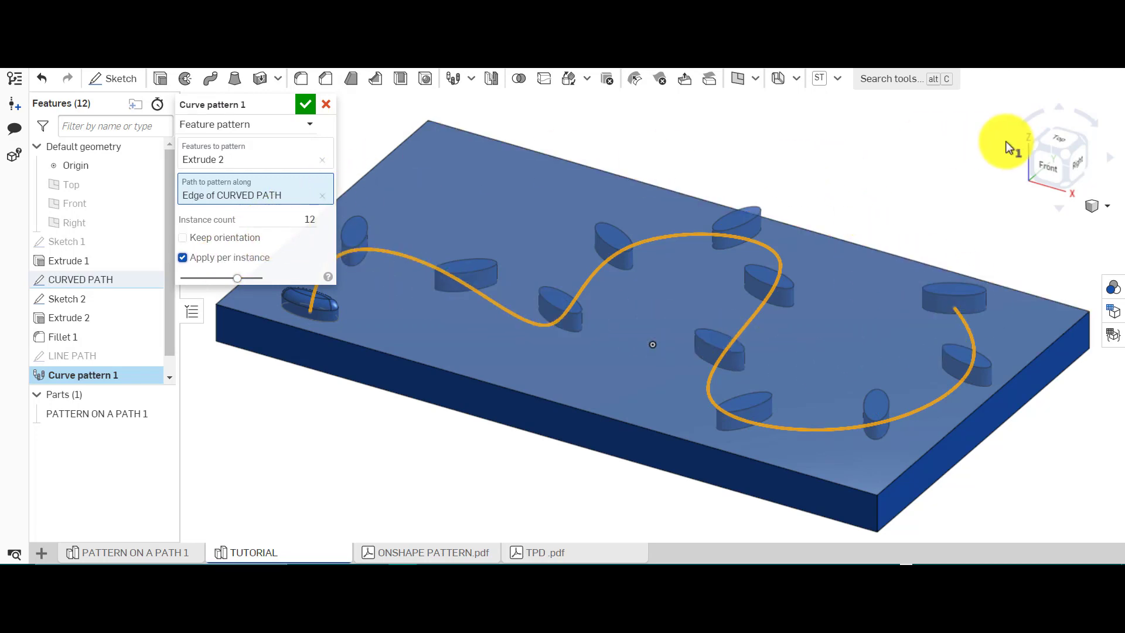
# From the top view, compare the pattern with and without Keep orientation, leave it enabled and accept the curve pattern.
pyautogui.click(1055, 142)
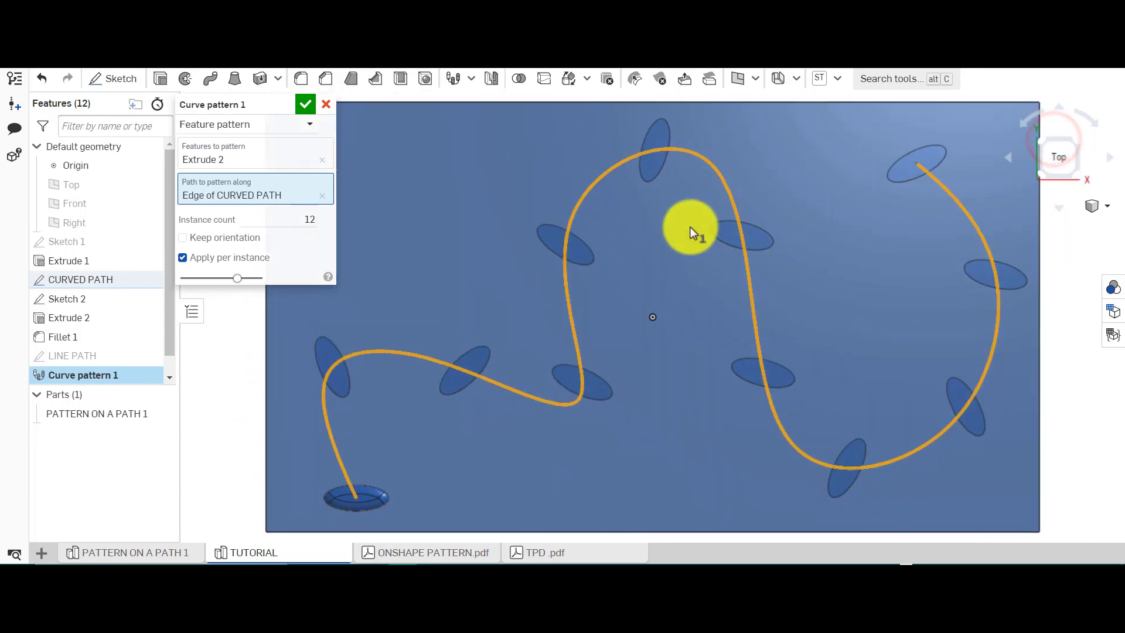
pyautogui.scroll(-2, 690, 227)
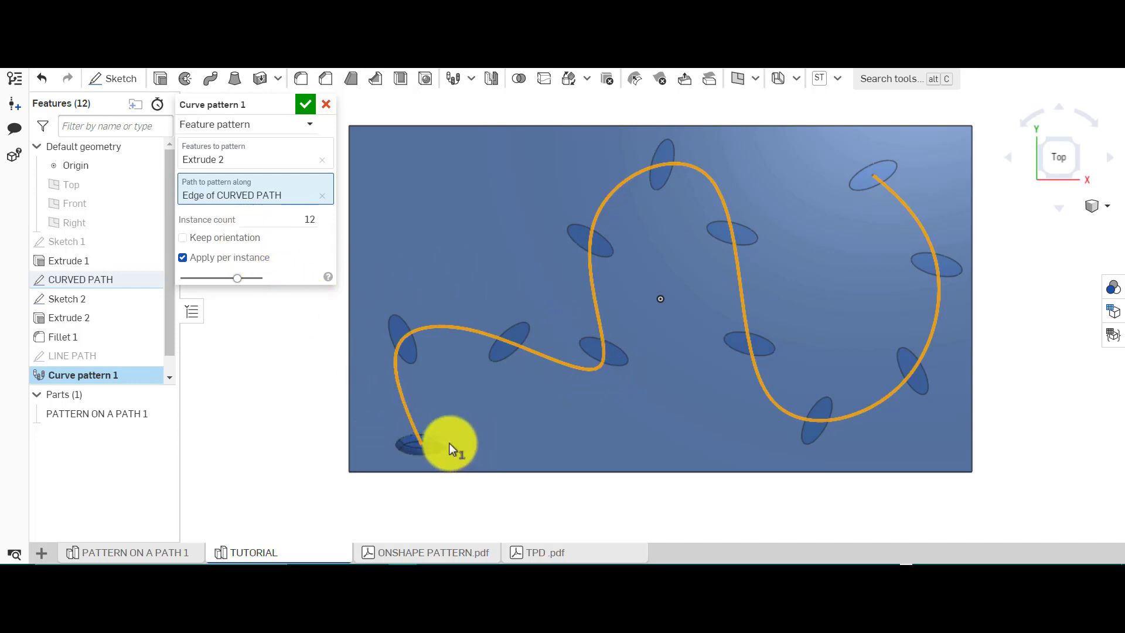
pyautogui.click(244, 241)
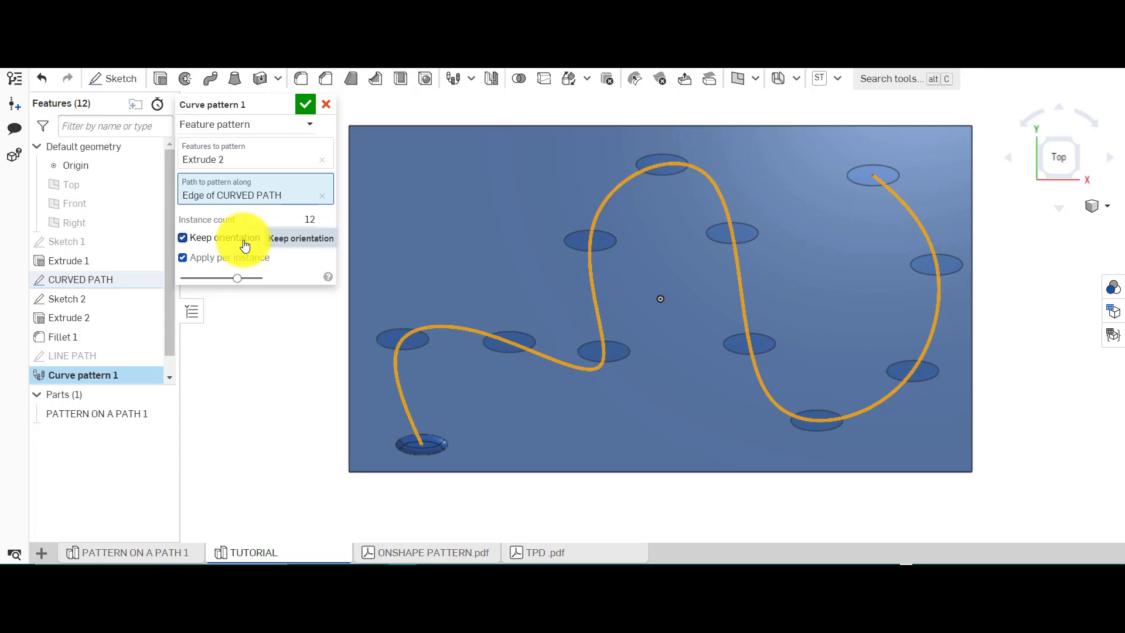
pyautogui.click(245, 244)
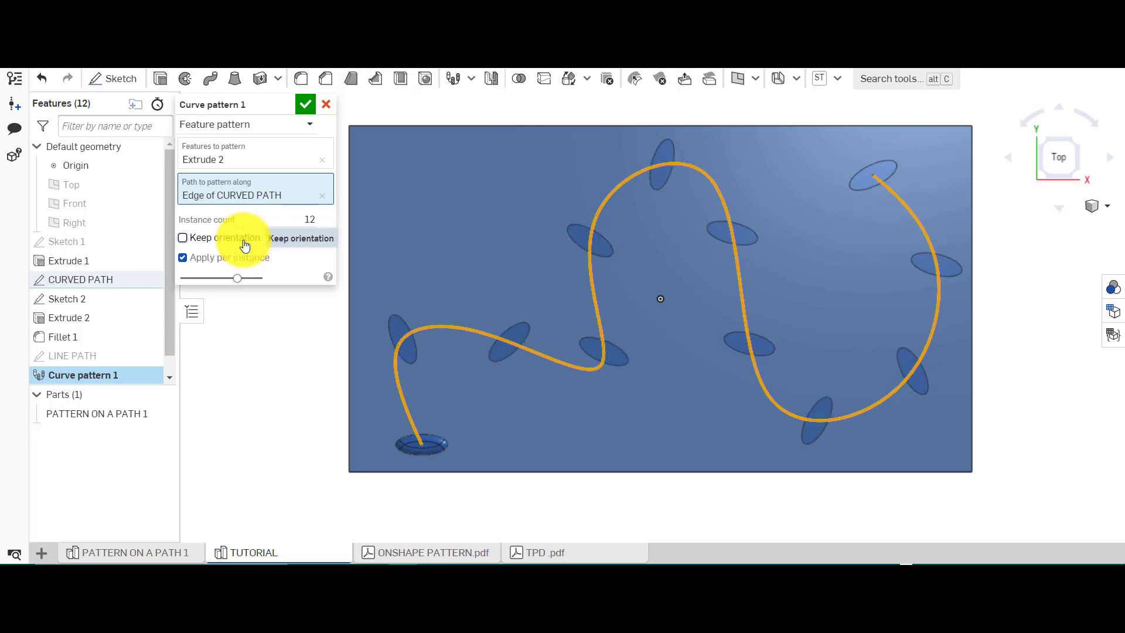
pyautogui.click(245, 244)
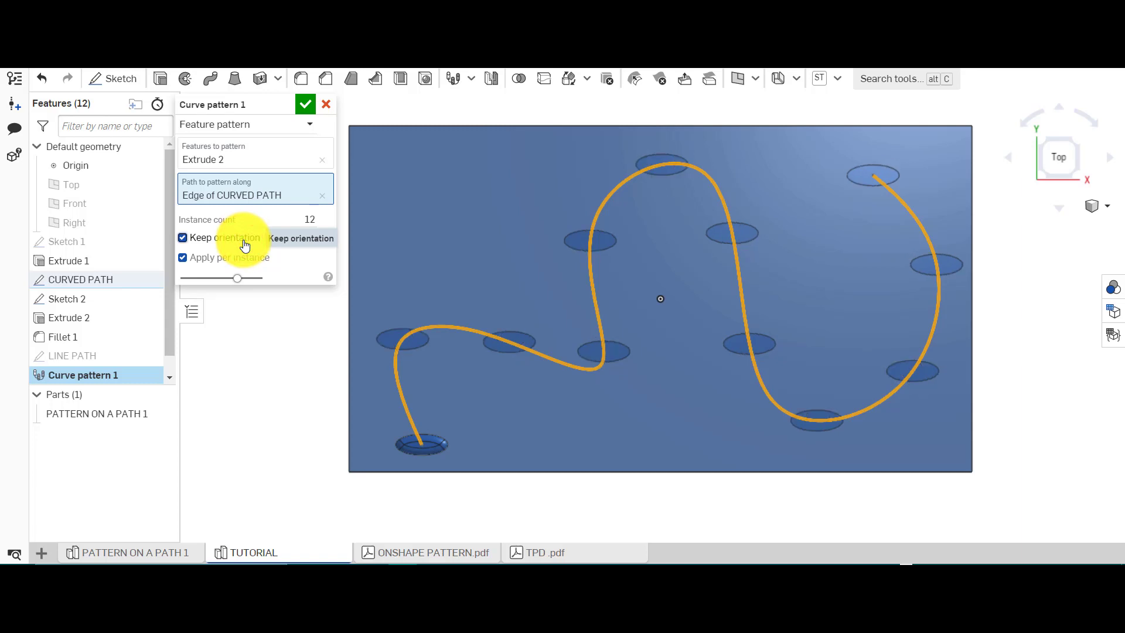
pyautogui.click(304, 104)
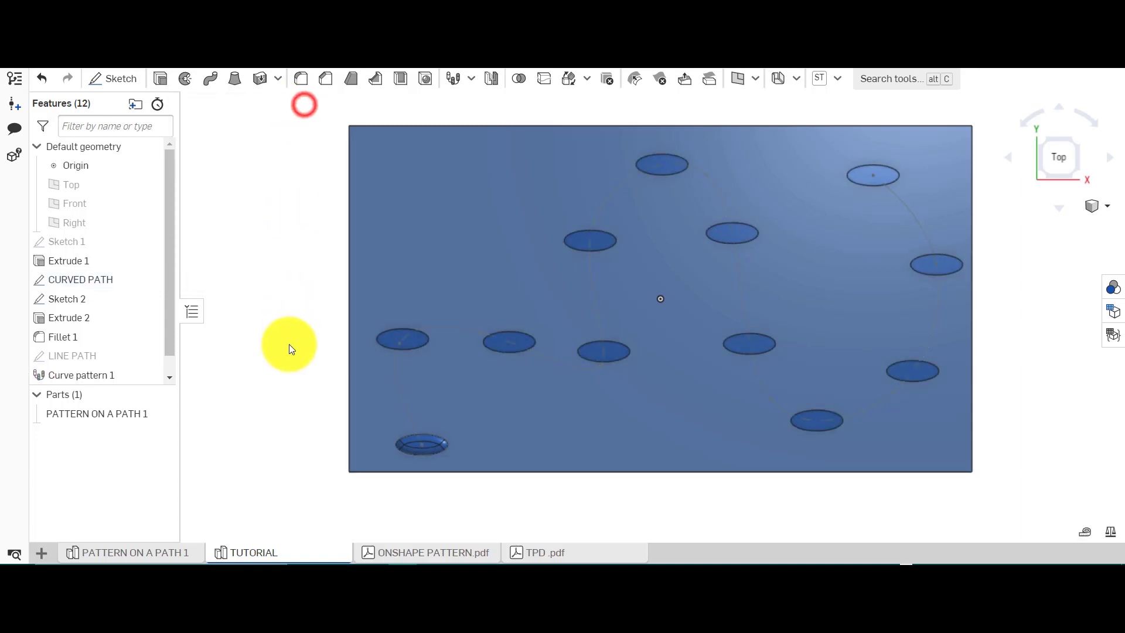
# Edit the curve pattern to add Fillet 1 to the features being patterned, and accept it.
pyautogui.moveTo(288, 358); pyautogui.dragTo(258, 306, button='right')
pyautogui.scroll(5, 410, 299)
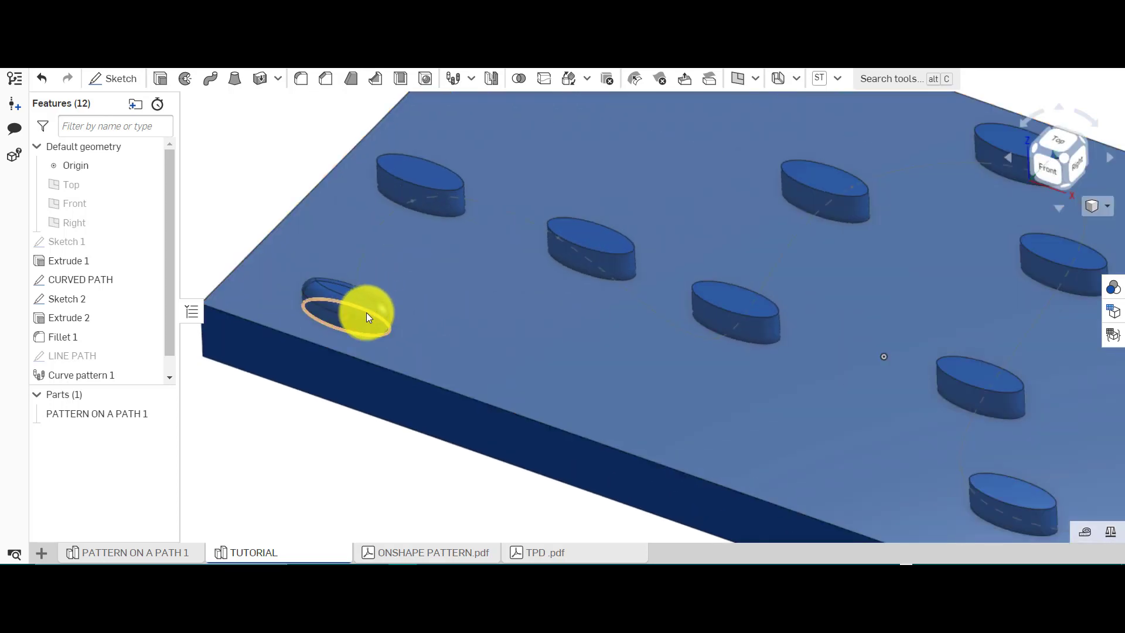
pyautogui.scroll(-5, 367, 312)
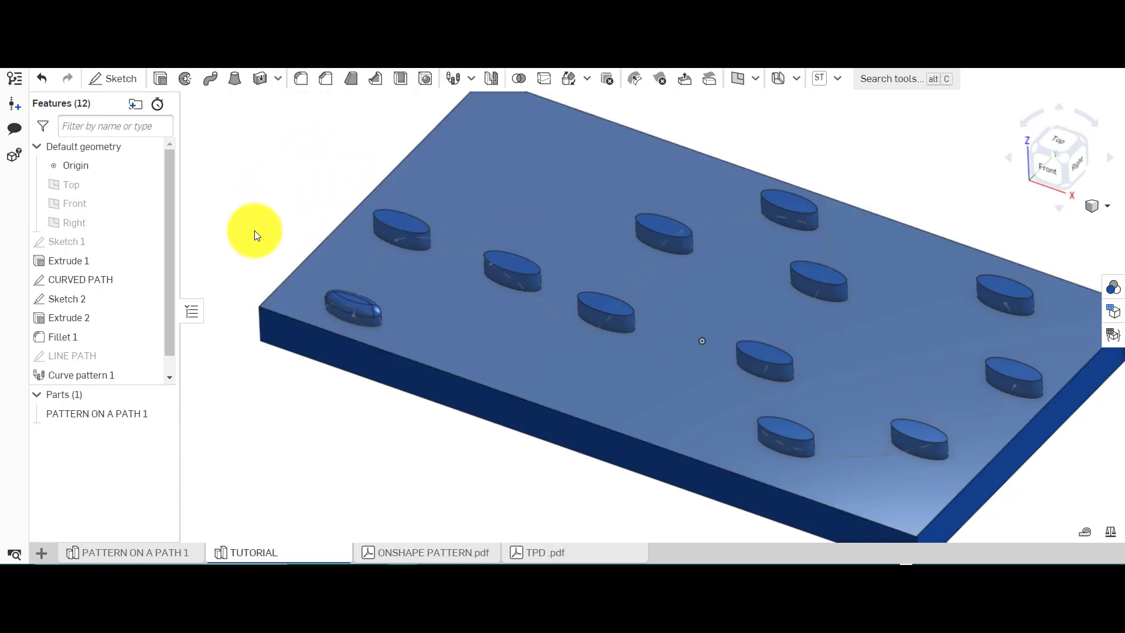
pyautogui.rightClick(120, 377)
pyautogui.click(157, 410)
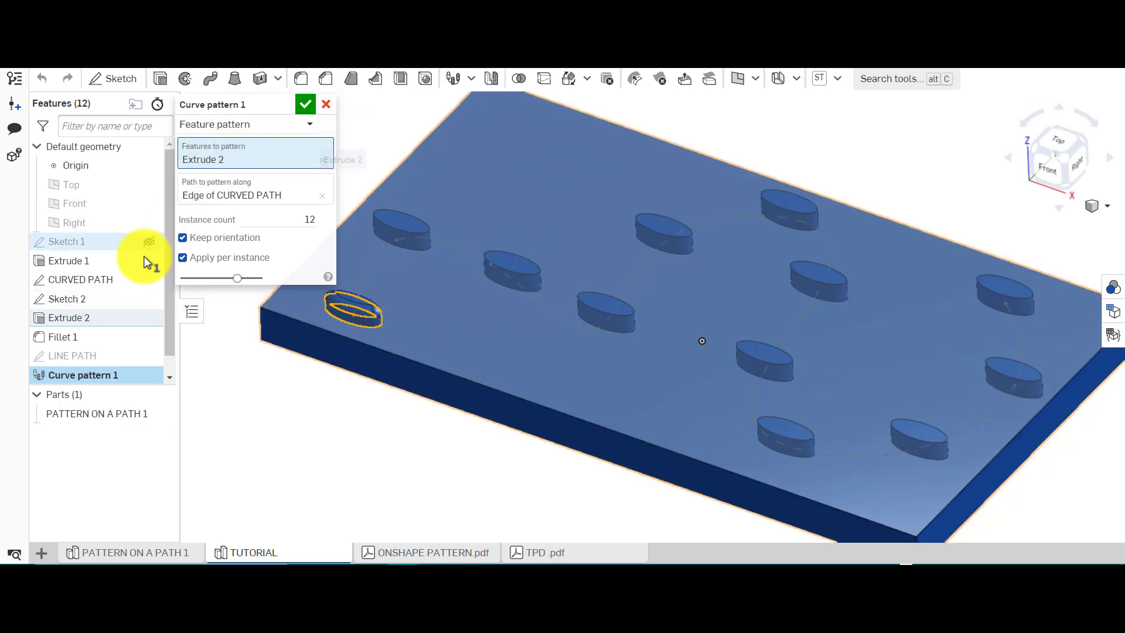
pyautogui.click(80, 338)
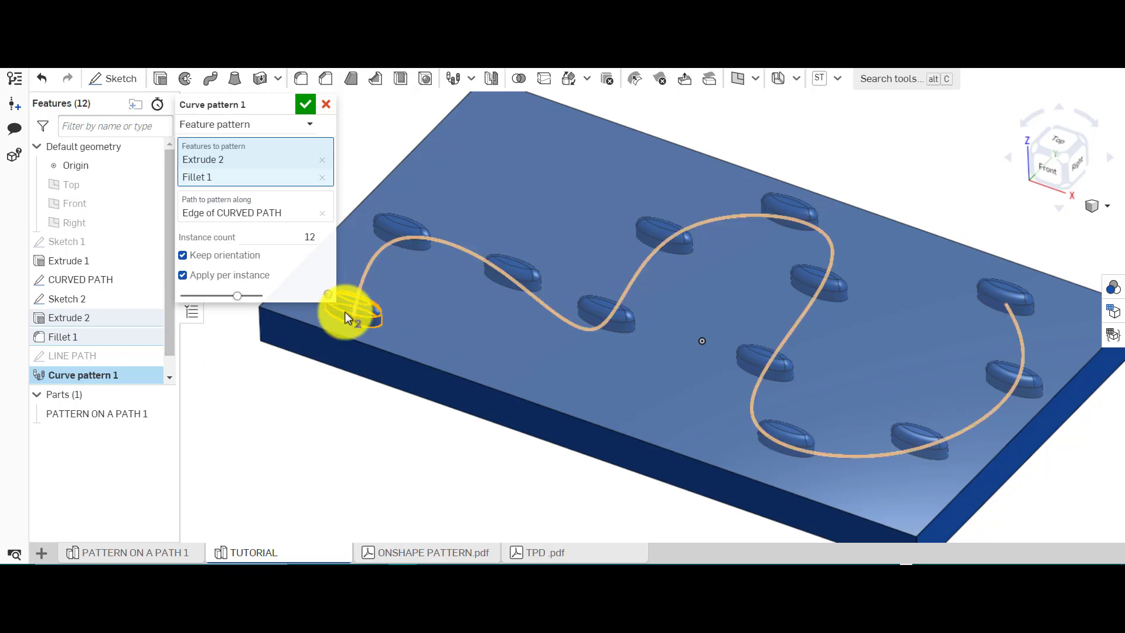
pyautogui.click(306, 105)
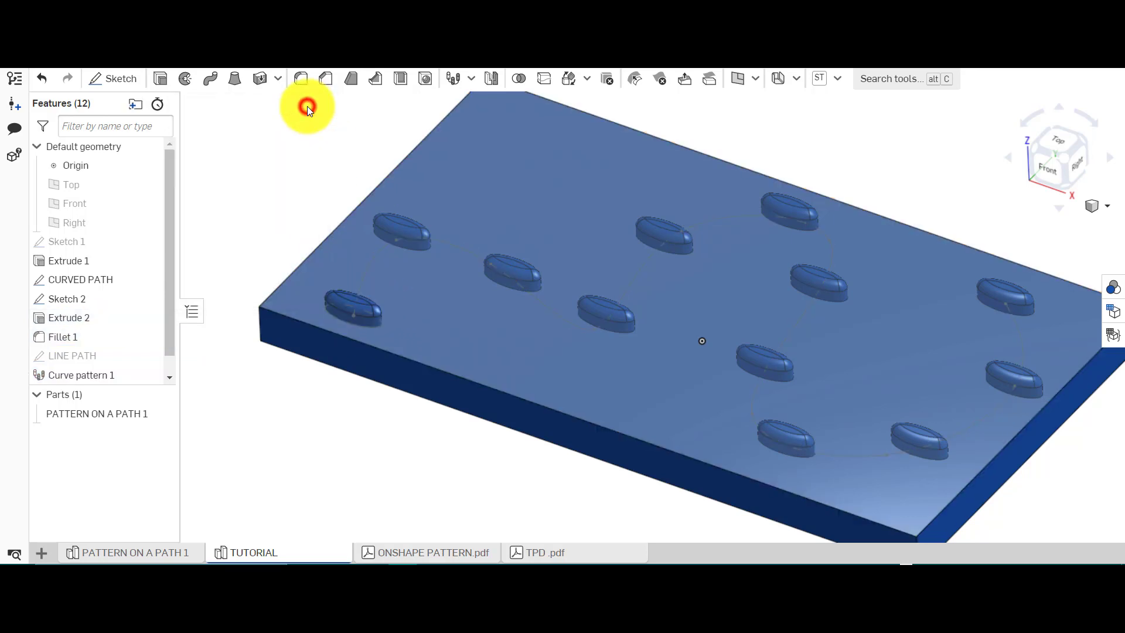
# Set the radius of Fillet 1 on the original oval boss to 1 mm and accept the edit.
pyautogui.rightClick(92, 335)
pyautogui.click(134, 362)
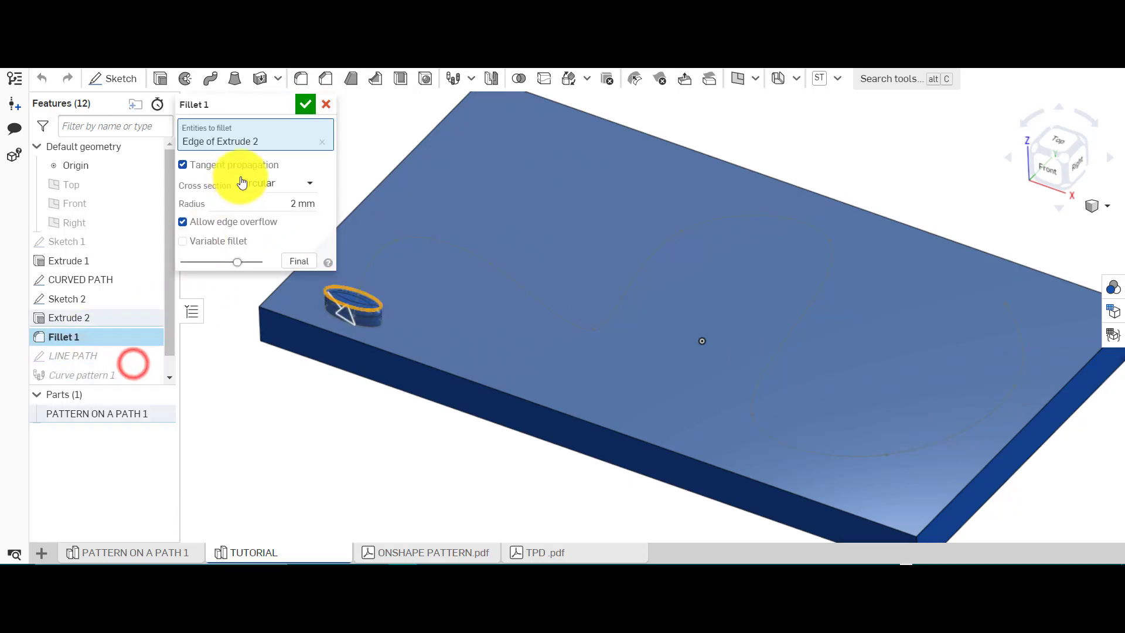
pyautogui.click(290, 202)
pyautogui.write('1')
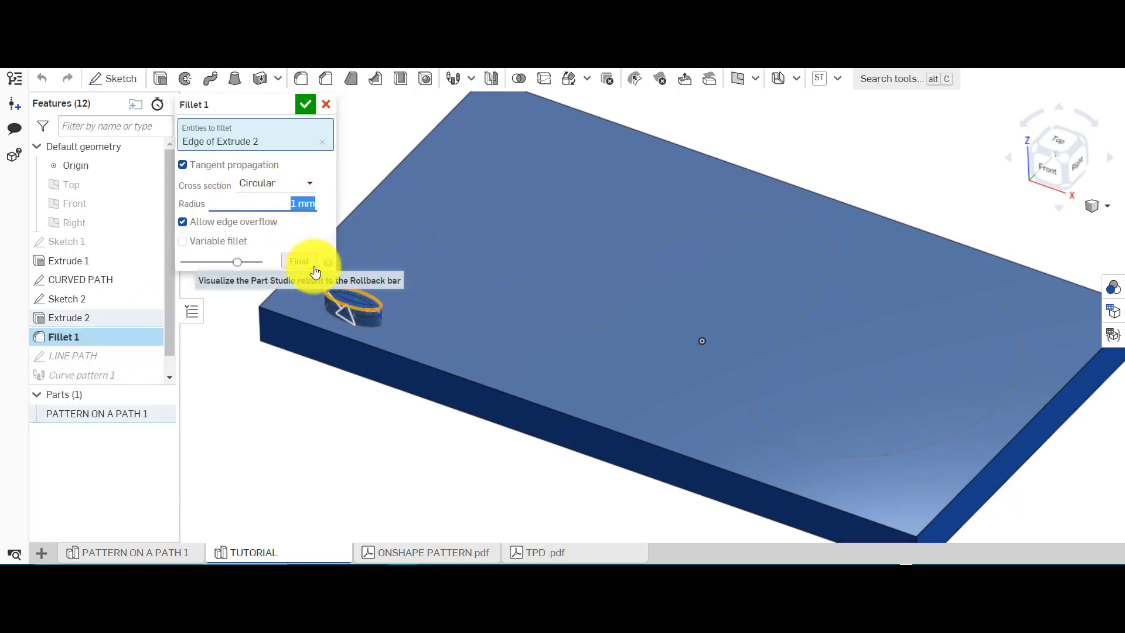
pyautogui.click(305, 104)
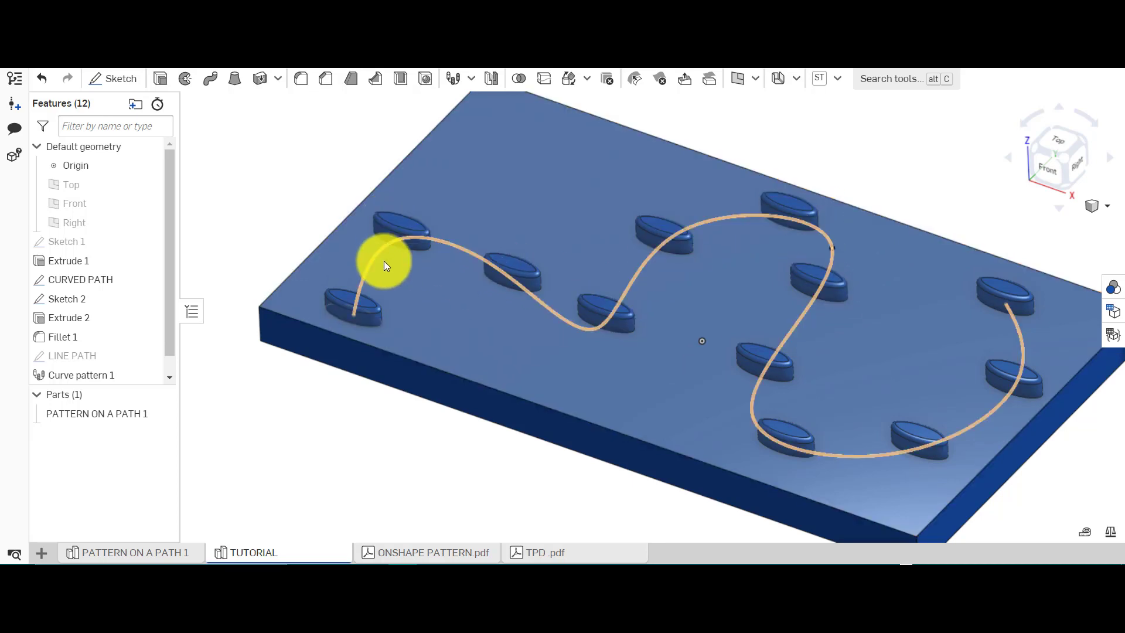
# Edit Curve pattern 1, compare it with and without Keep orientation, leave that enabled, set the instance count to 14 and accept.
pyautogui.rightClick(85, 375)
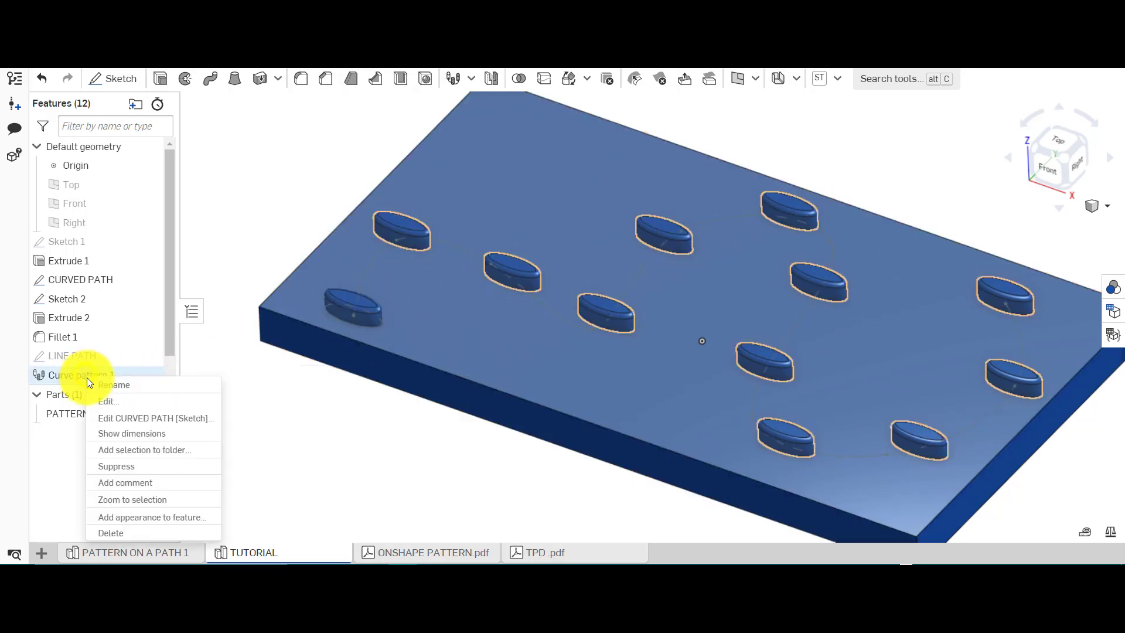
pyautogui.click(121, 401)
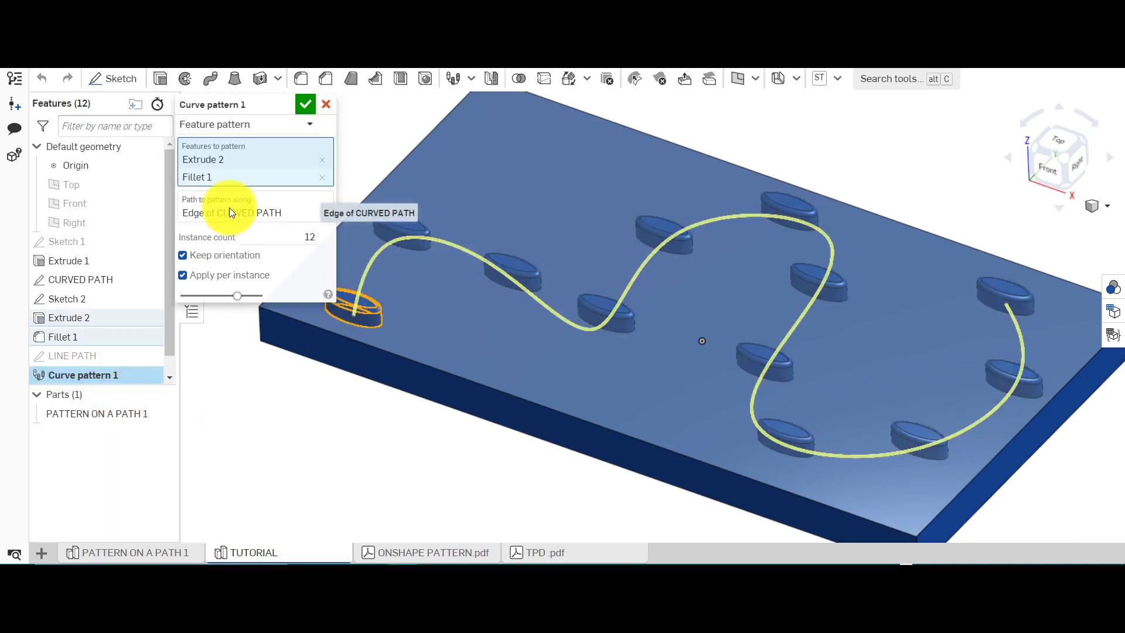
pyautogui.click(242, 262)
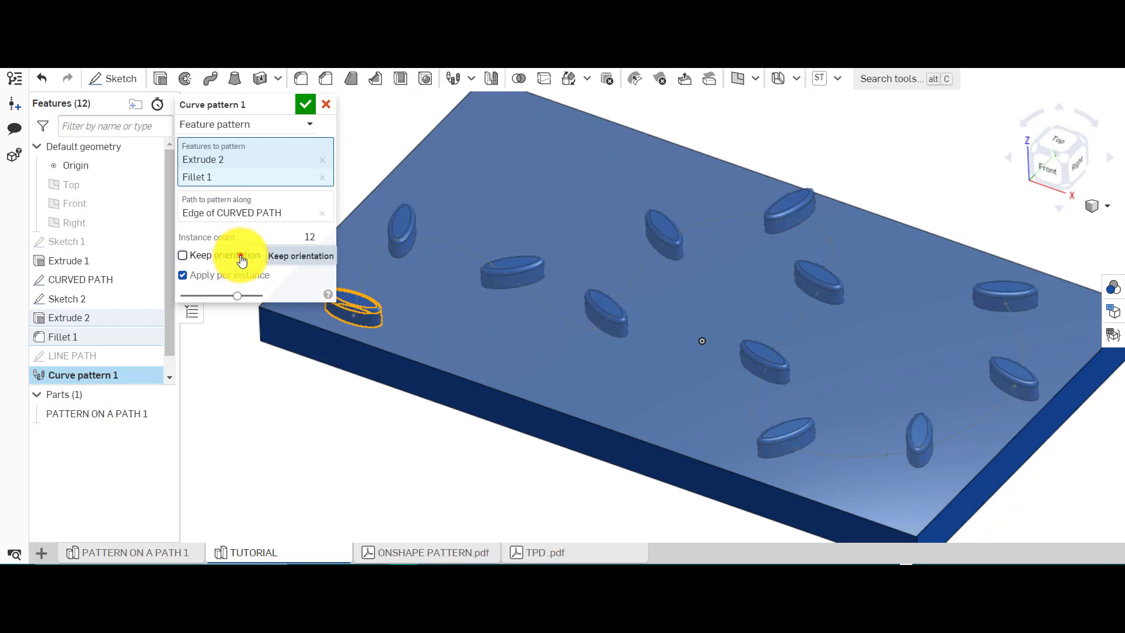
pyautogui.click(241, 256)
pyautogui.doubleClick(308, 237)
pyautogui.write('1')
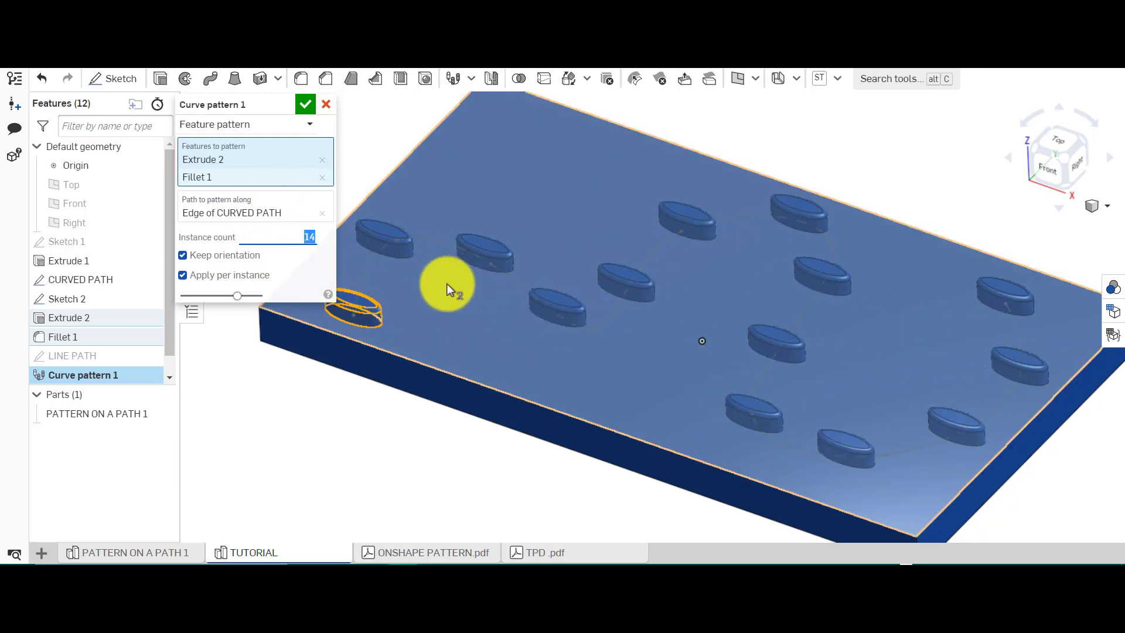
pyautogui.click(304, 105)
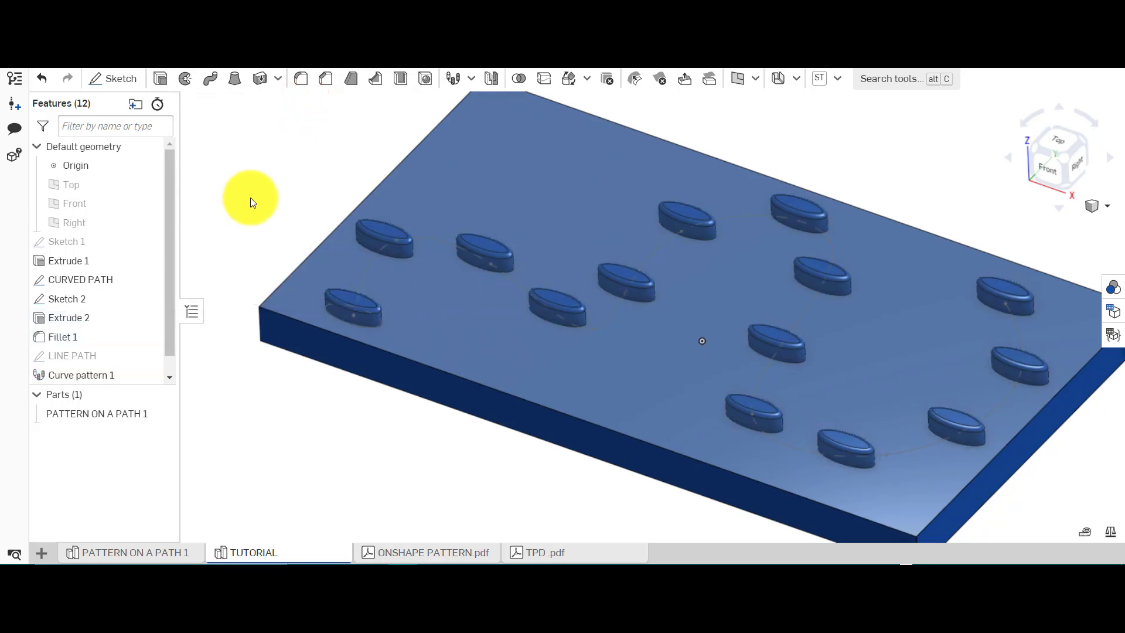
# Suppress Curve pattern 1 so that only the original oval boss remains on the plate.
pyautogui.scroll(-3, 252, 200)
pyautogui.moveTo(251, 198)
pyautogui.mouseDown(button='right')
pyautogui.moveTo(263, 204)
pyautogui.moveTo(258, 277)
pyautogui.moveTo(252, 191)
pyautogui.mouseUp(button='right')
pyautogui.moveTo(255, 238); pyautogui.dragTo(250, 191, button='right')
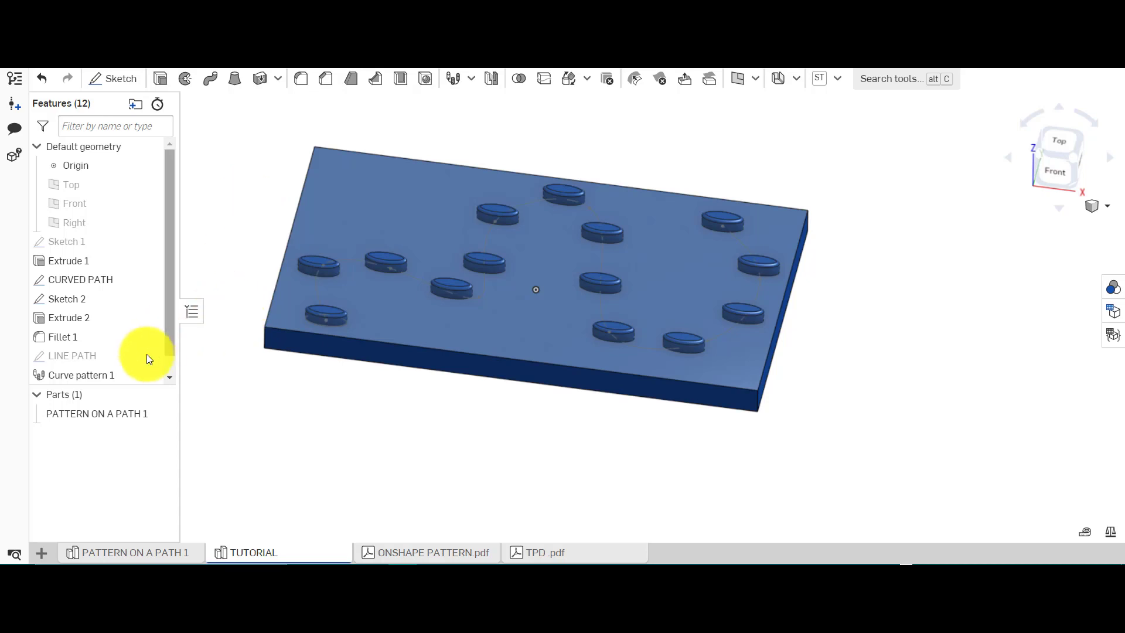
pyautogui.rightClick(107, 376)
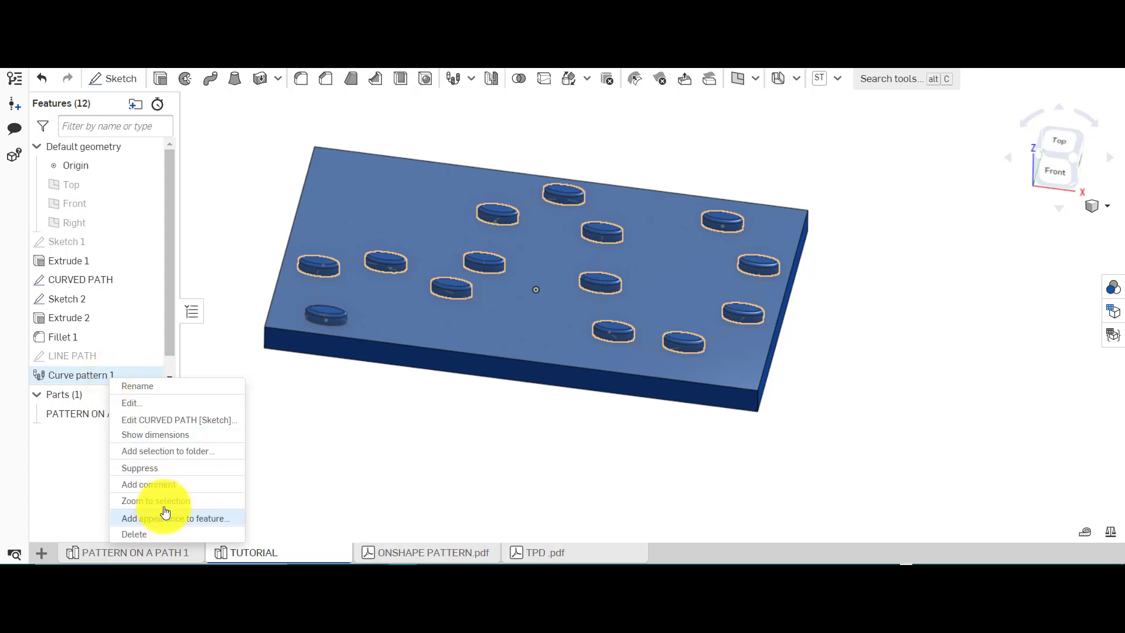
pyautogui.click(166, 467)
# Hide the CURVED PATH sketch and show the LINE PATH sketch.
pyautogui.moveTo(170, 343); pyautogui.dragTo(171, 378)
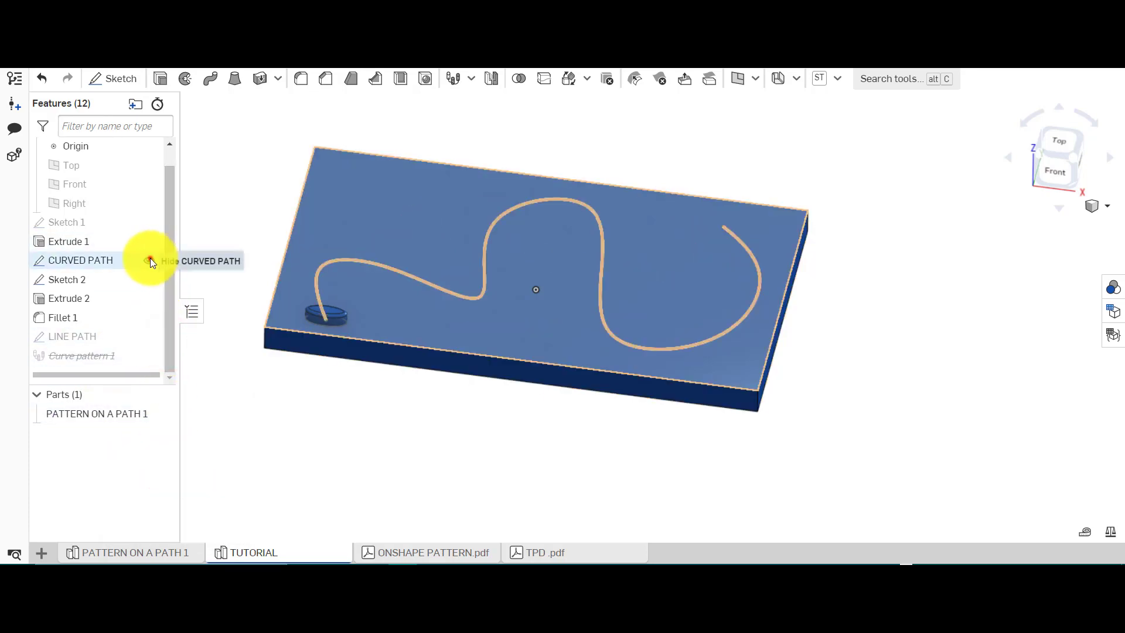
pyautogui.click(150, 257)
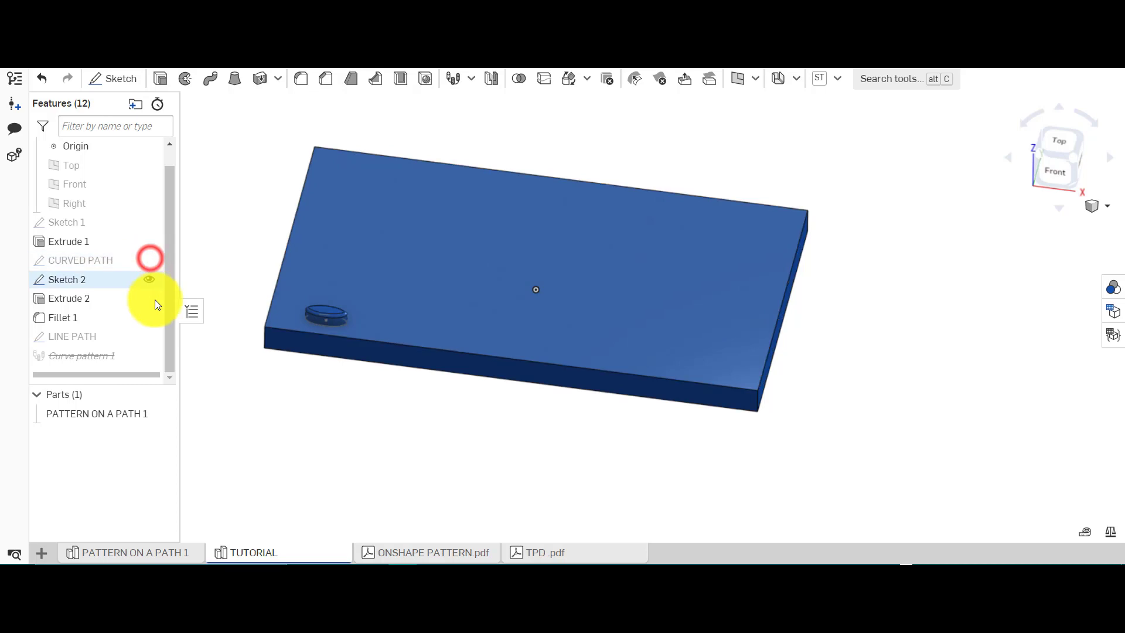
pyautogui.click(149, 337)
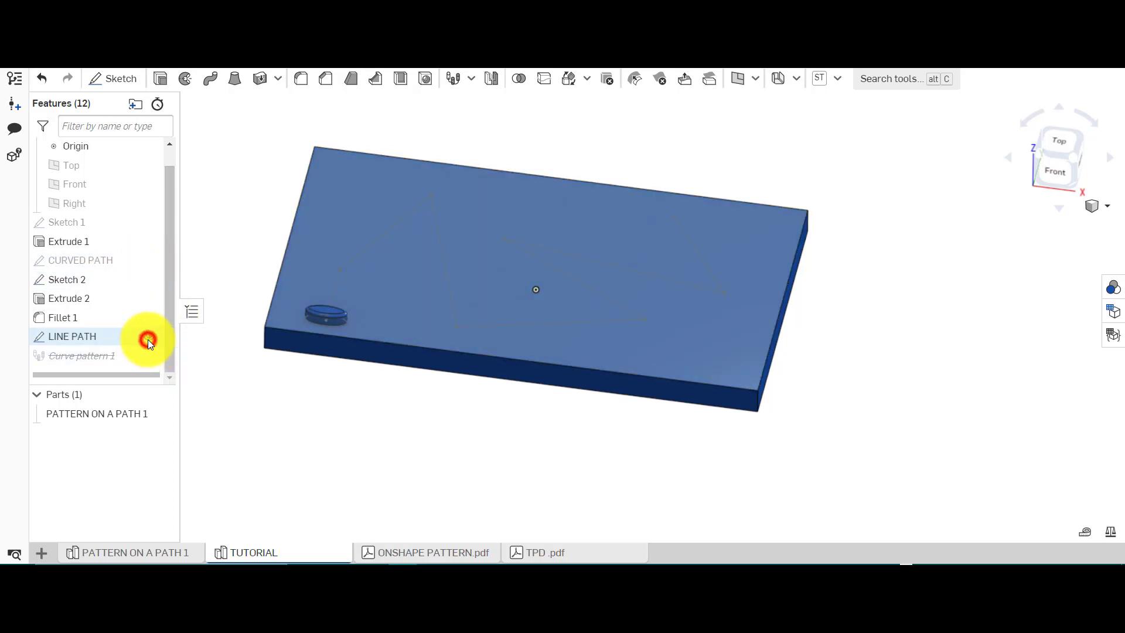
pyautogui.click(432, 457)
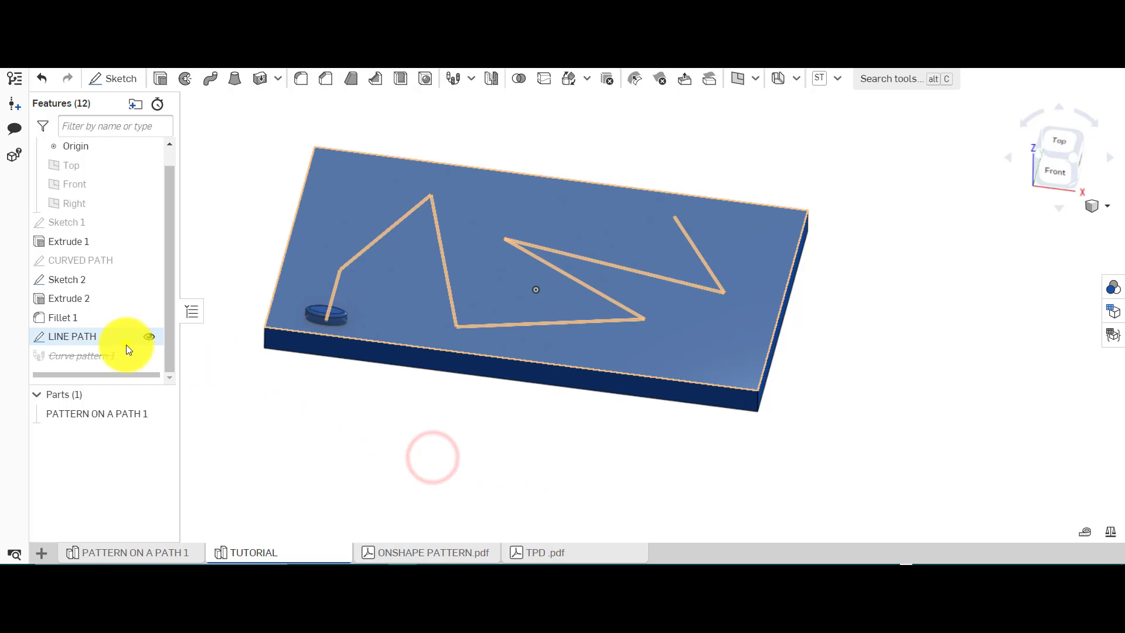
# Edit the LINE PATH sketch from the top view and move the free end of its last line slightly outward.
pyautogui.rightClick(125, 340)
pyautogui.click(177, 98)
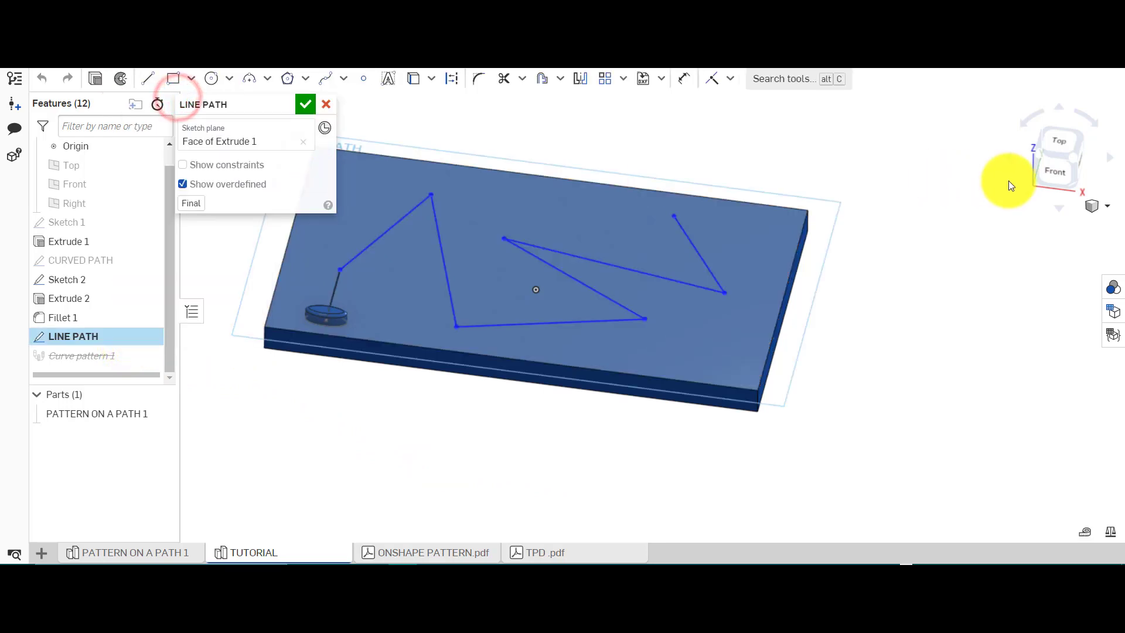
pyautogui.click(1067, 143)
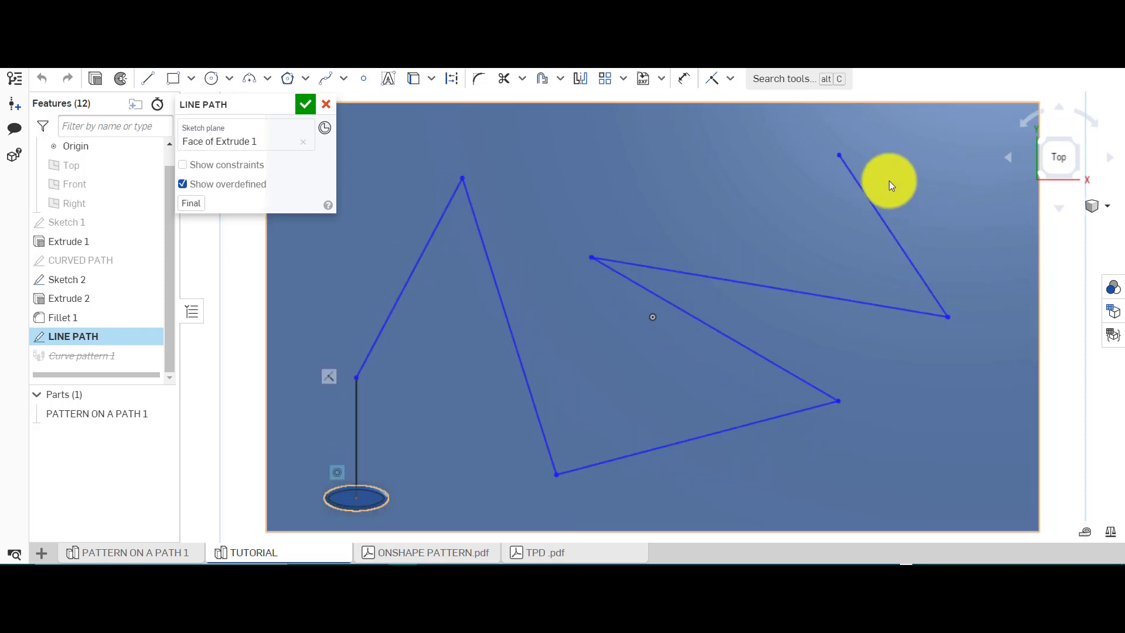
pyautogui.click(843, 154)
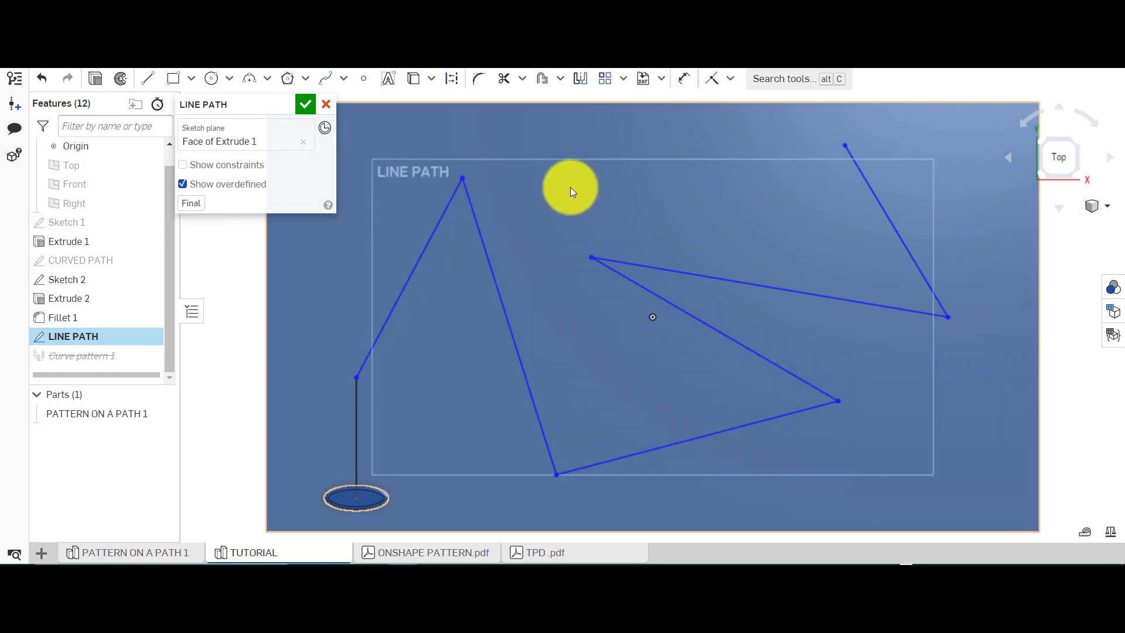
# Dimension the last line of LINE PATH to 46 mm and check the constraints where the path starts at the oval boss.
pyautogui.click(680, 79)
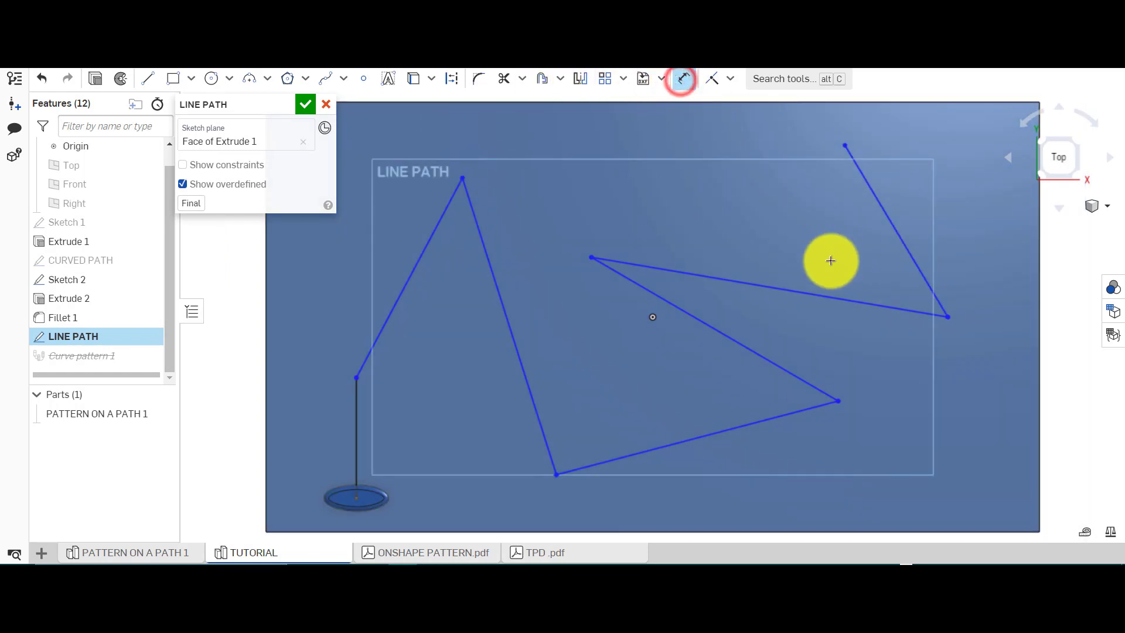
pyautogui.click(907, 253)
pyautogui.click(933, 238)
pyautogui.write('46')
pyautogui.press('Return')
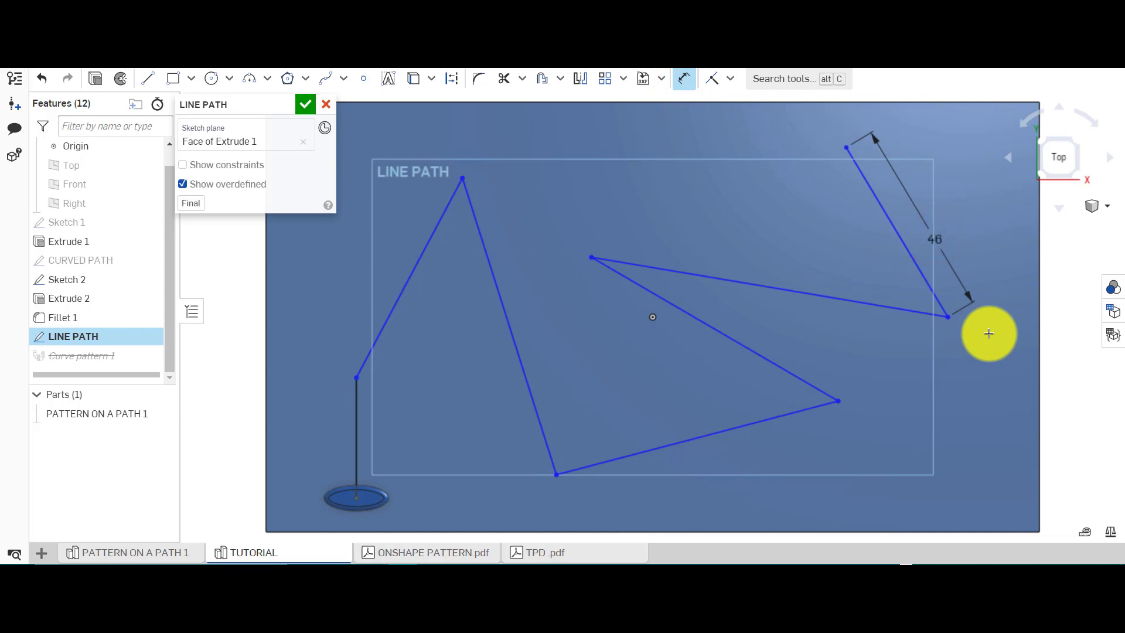
pyautogui.press('Escape')
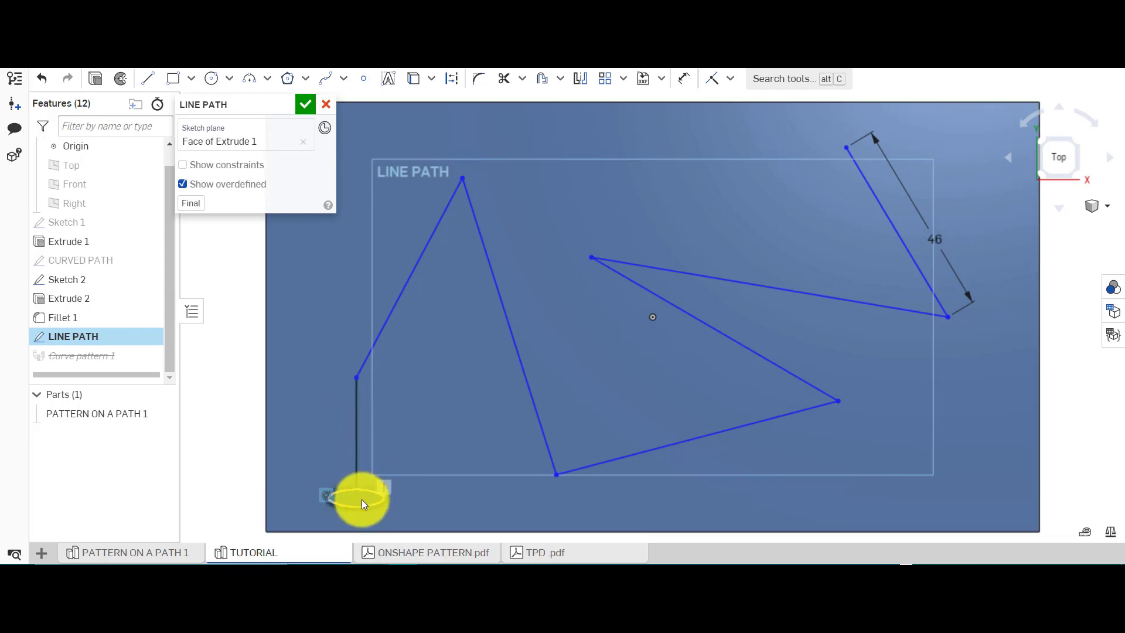
pyautogui.click(361, 484)
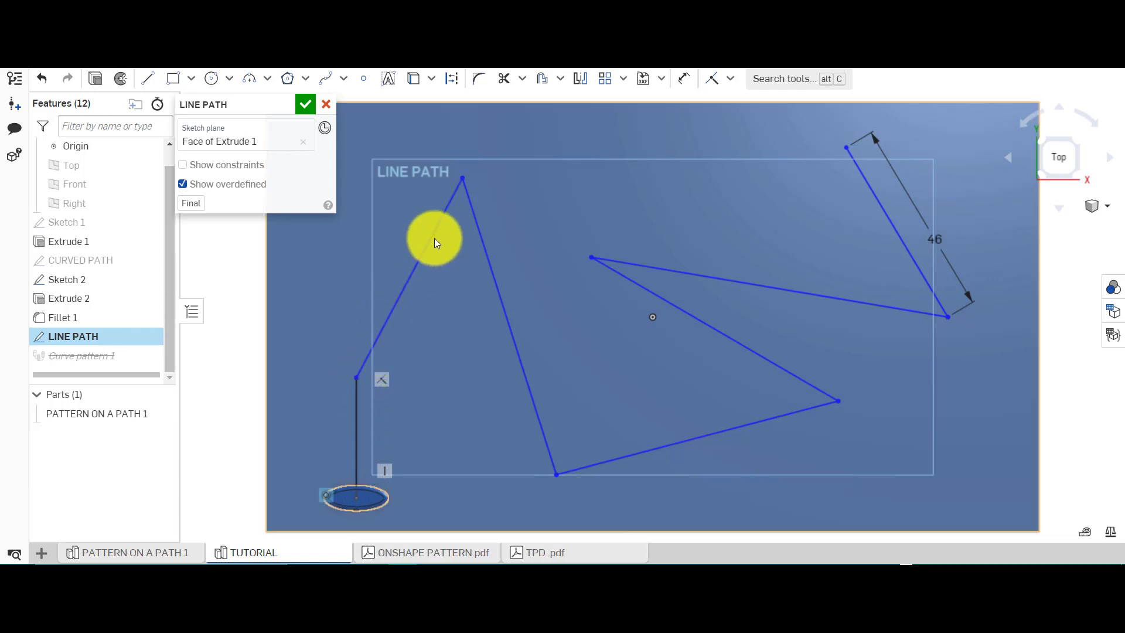
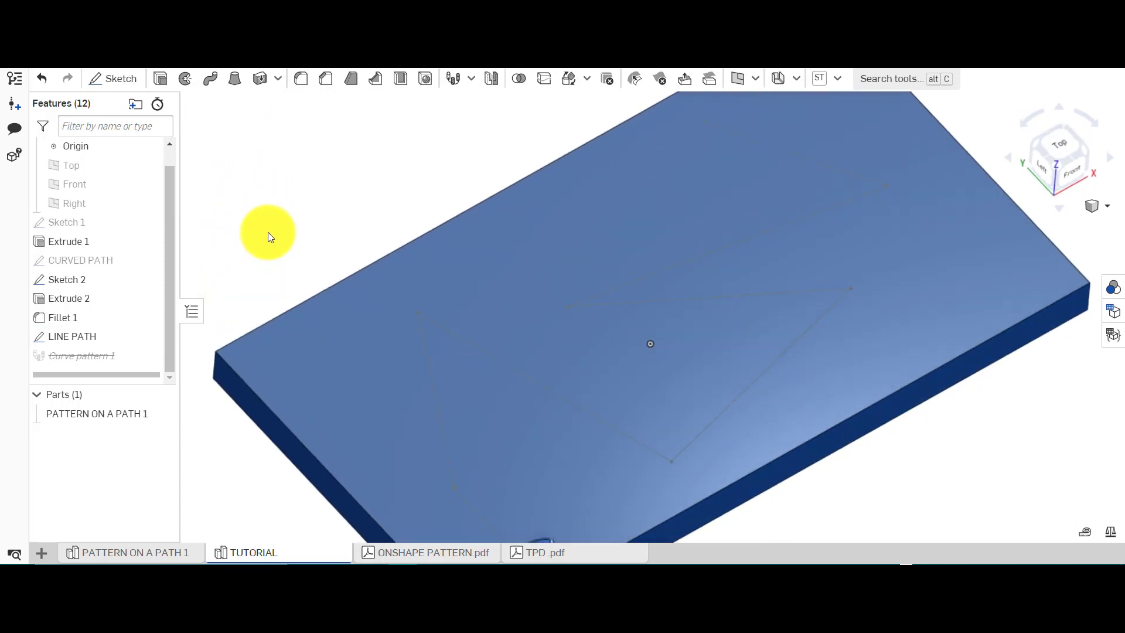
# Start a curve pattern of type Feature pattern with Fillet 1 and Extrude 2 as the features to pattern.
pyautogui.scroll(-2, 269, 225)
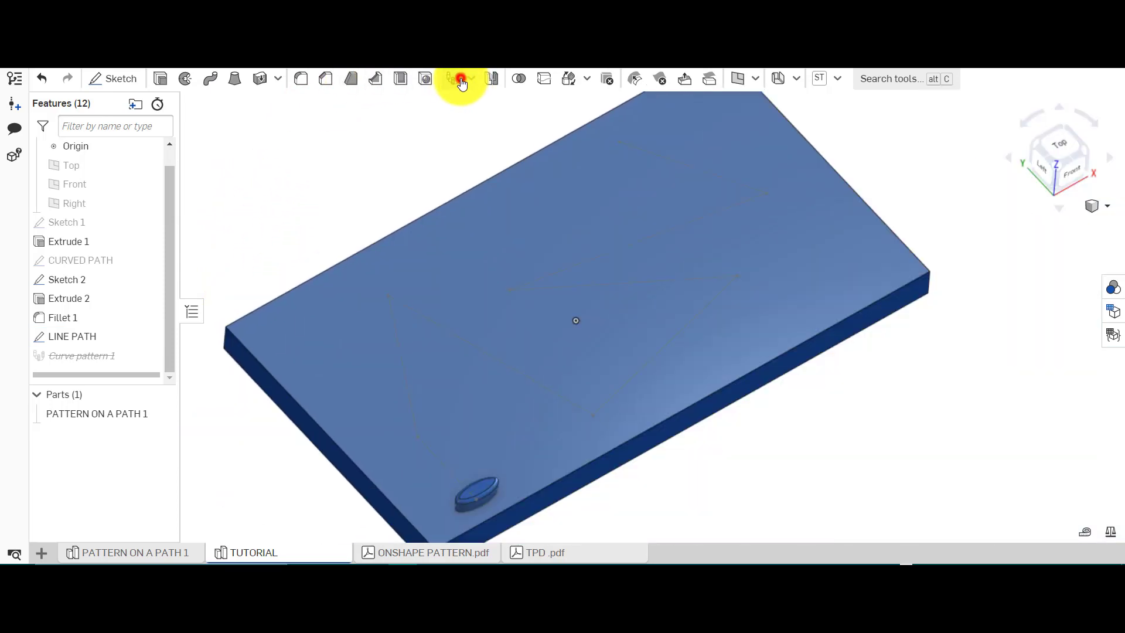
pyautogui.click(458, 80)
pyautogui.click(208, 126)
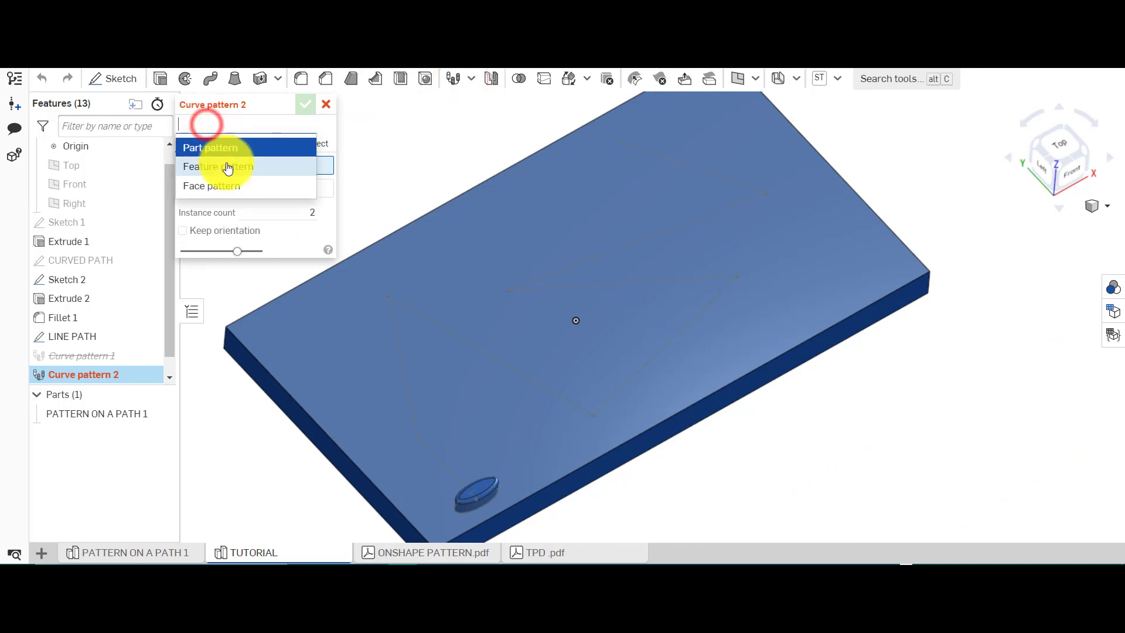
pyautogui.click(228, 167)
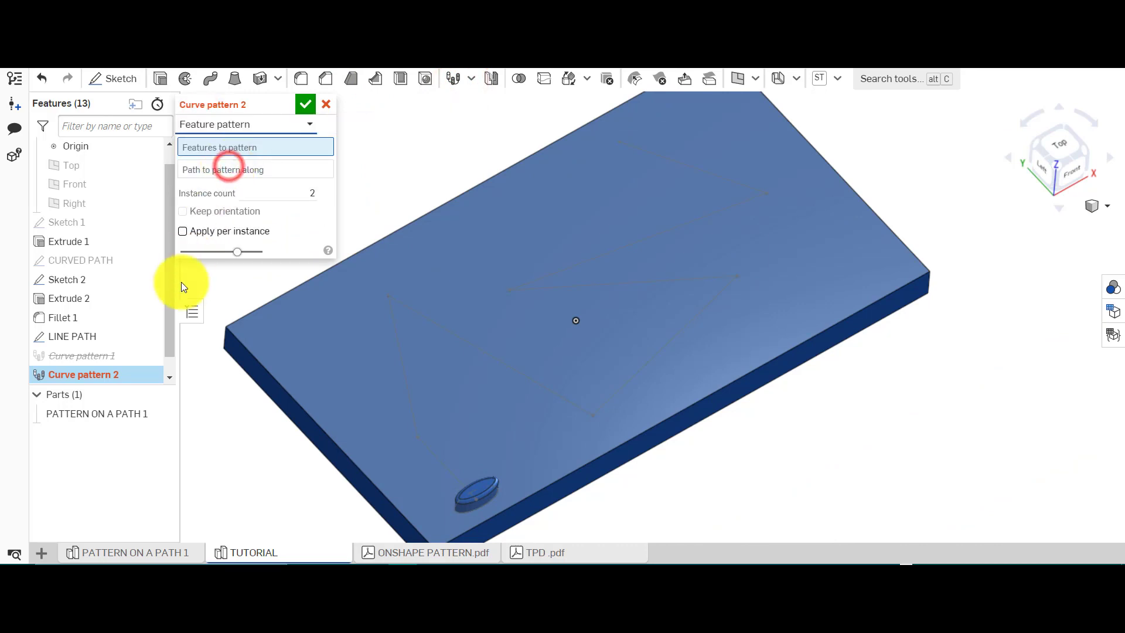
pyautogui.click(101, 318)
pyautogui.click(96, 297)
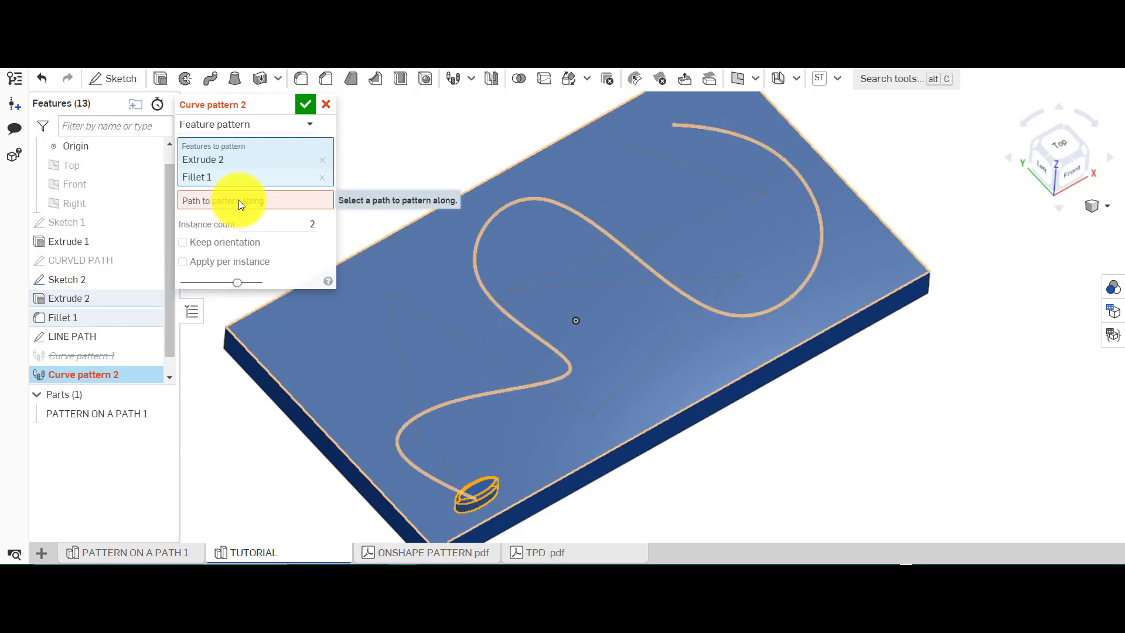
# Try using the first two lines of LINE PATH as the pattern path, with an instance count of 3.
pyautogui.click(238, 199)
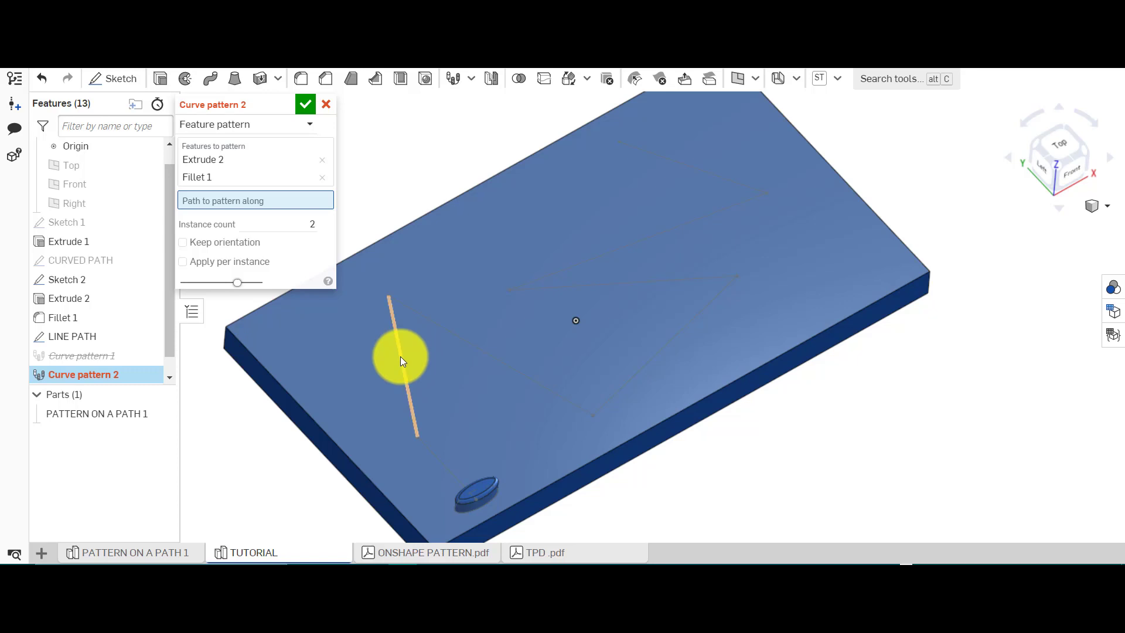
pyautogui.click(441, 462)
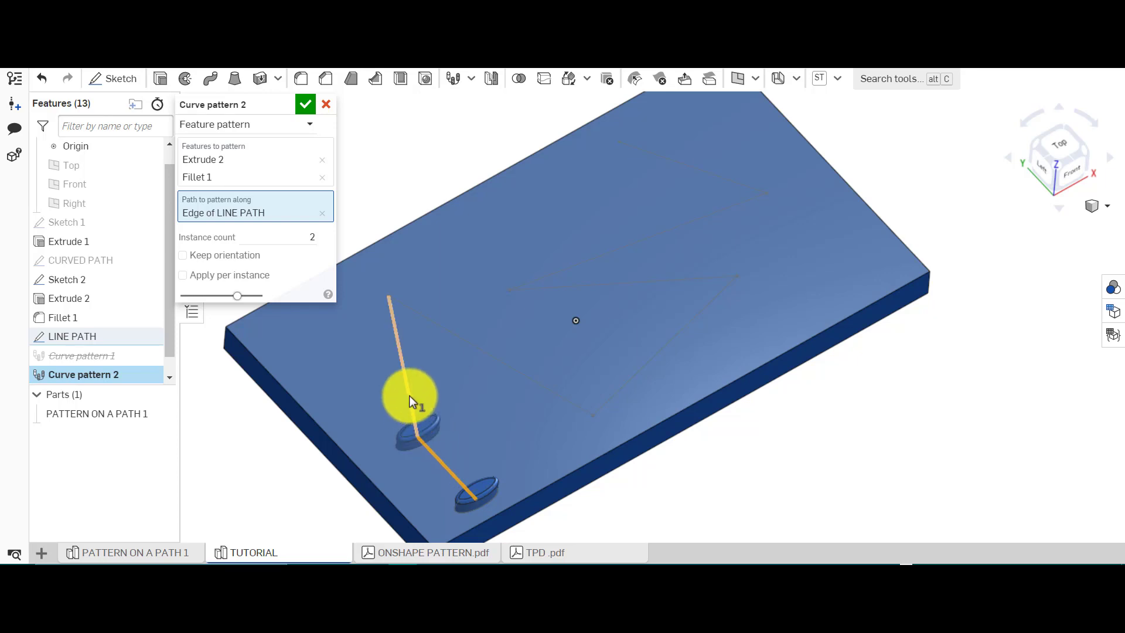
pyautogui.click(409, 395)
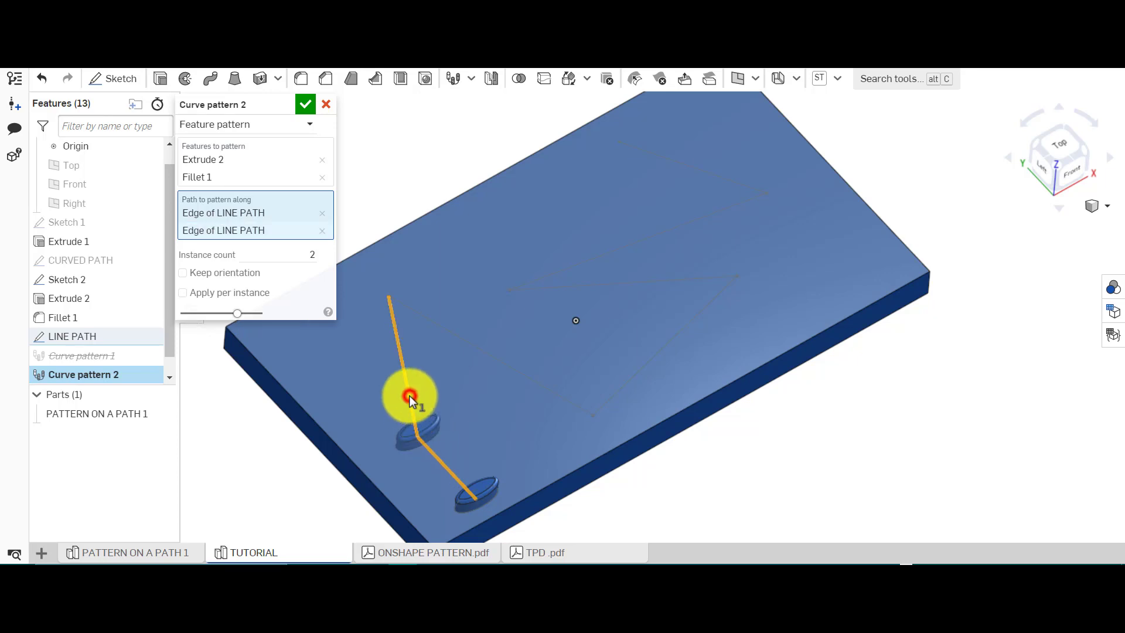
pyautogui.click(311, 254)
pyautogui.write('3')
pyautogui.press('Return')
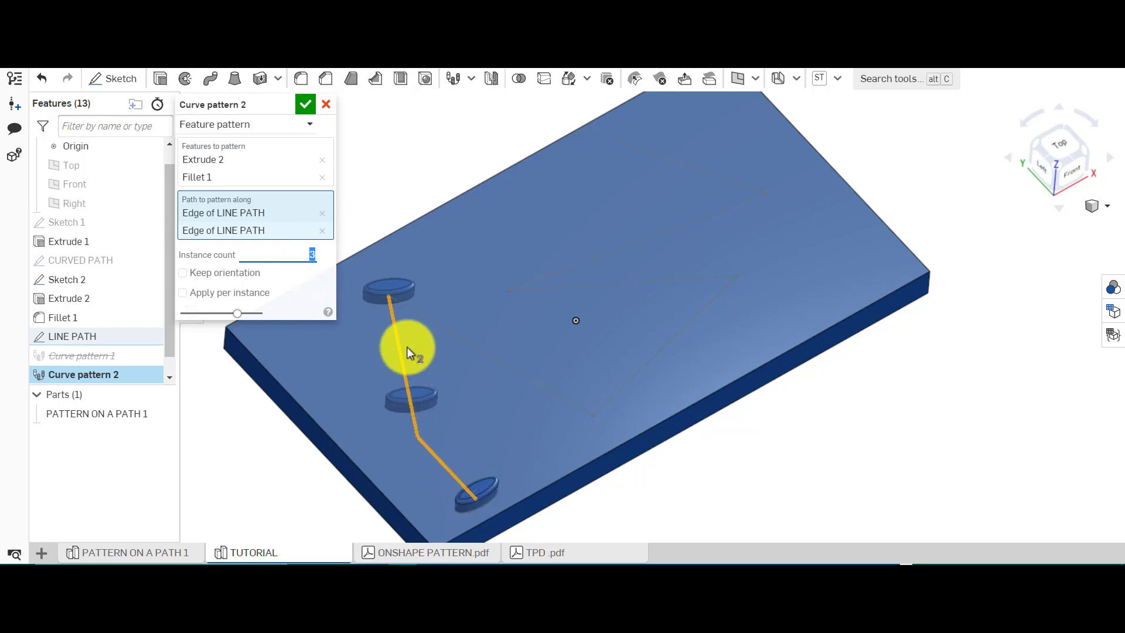
# Try adding the third line of LINE PATH to the pattern path, and remove all individually selected path edges.
pyautogui.click(276, 174)
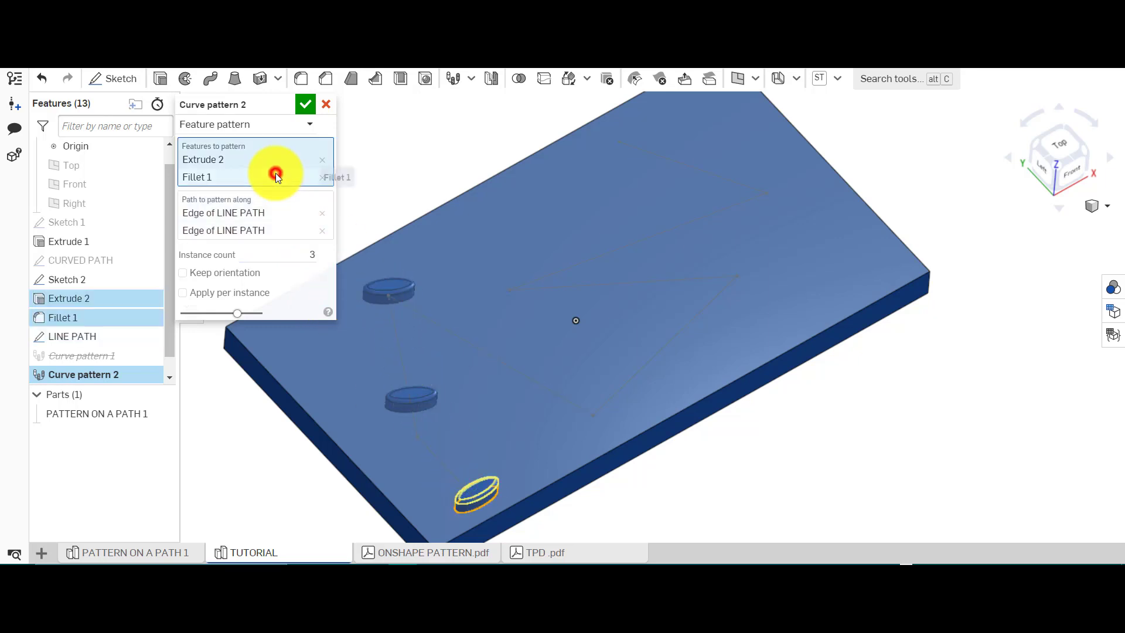
pyautogui.click(270, 215)
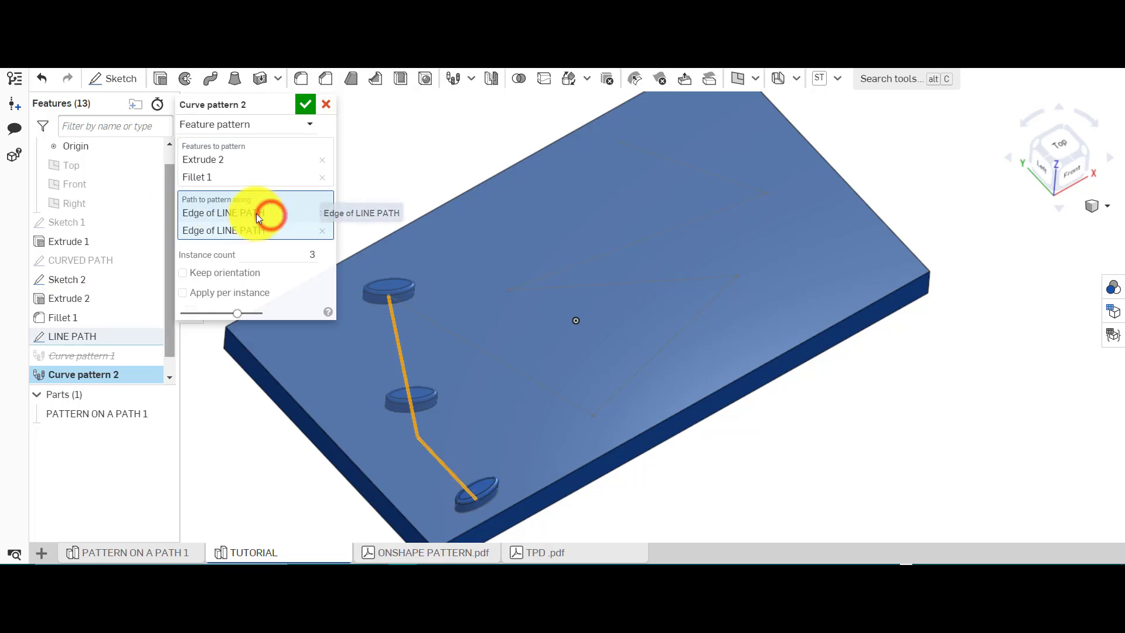
pyautogui.click(472, 349)
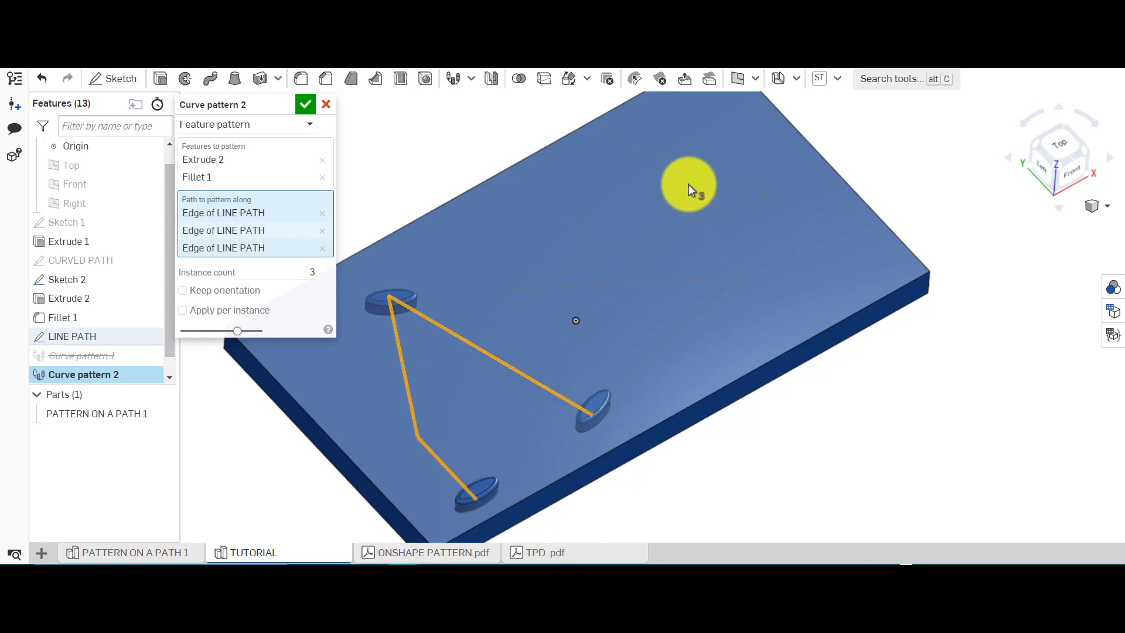
pyautogui.click(322, 248)
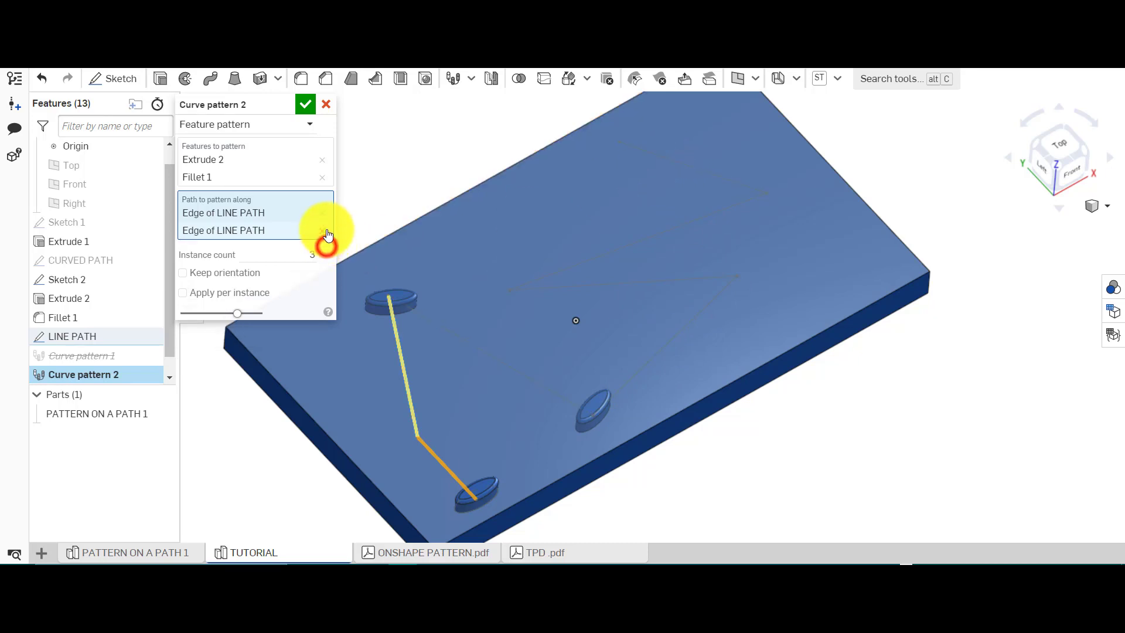
pyautogui.click(322, 230)
pyautogui.click(322, 213)
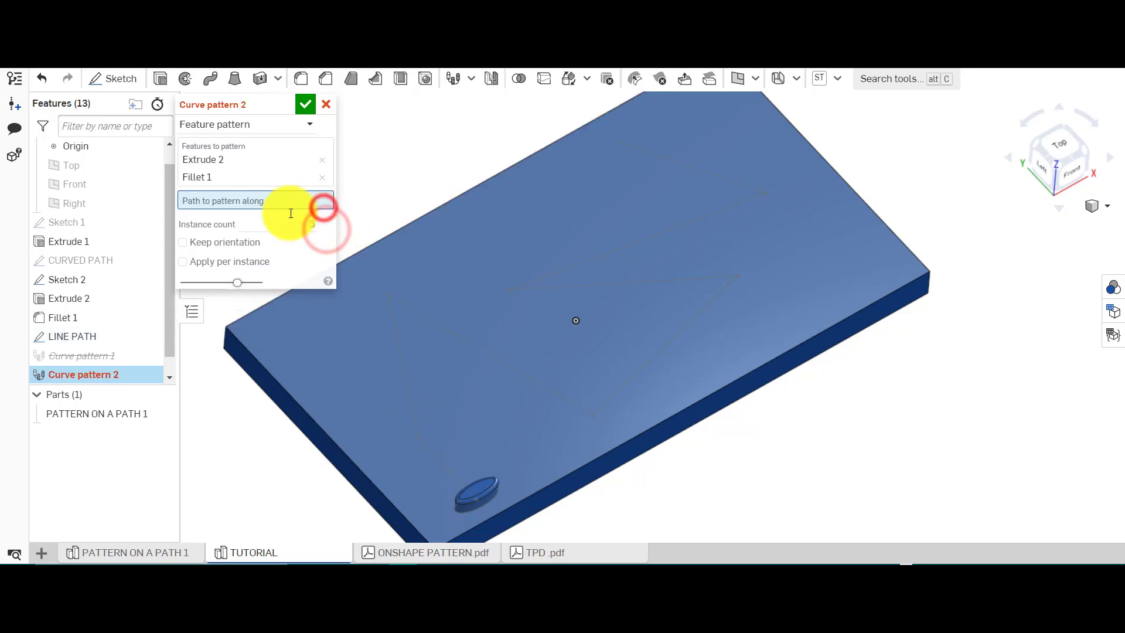
# Use the whole LINE PATH sketch as the path to pattern along and set the instance count to 12.
pyautogui.click(104, 335)
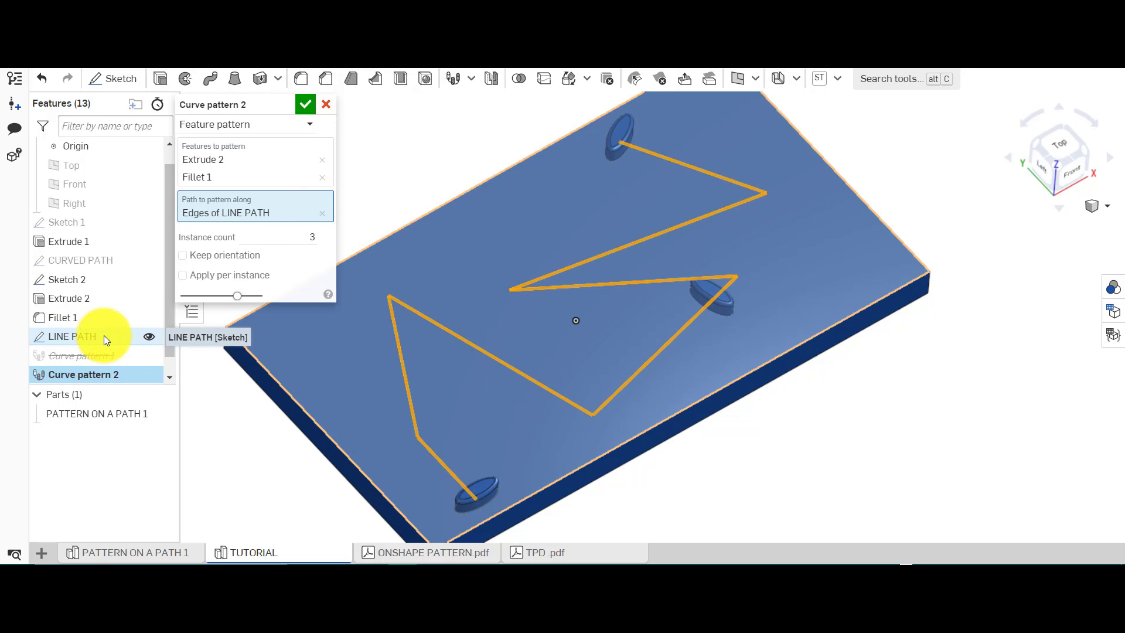
pyautogui.click(301, 236)
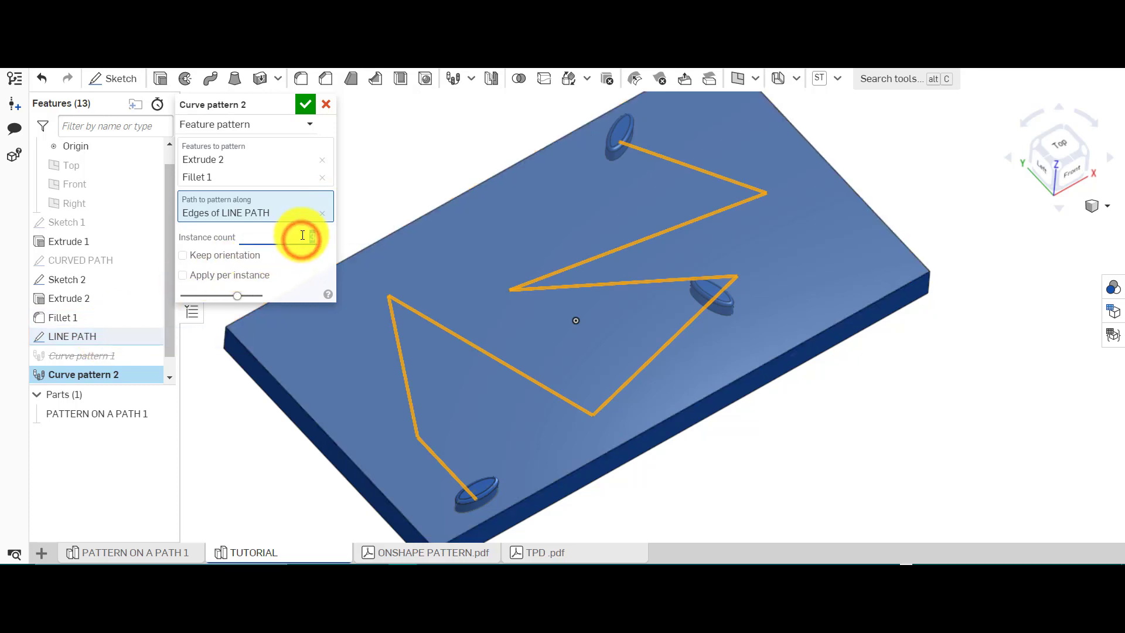
pyautogui.write('12')
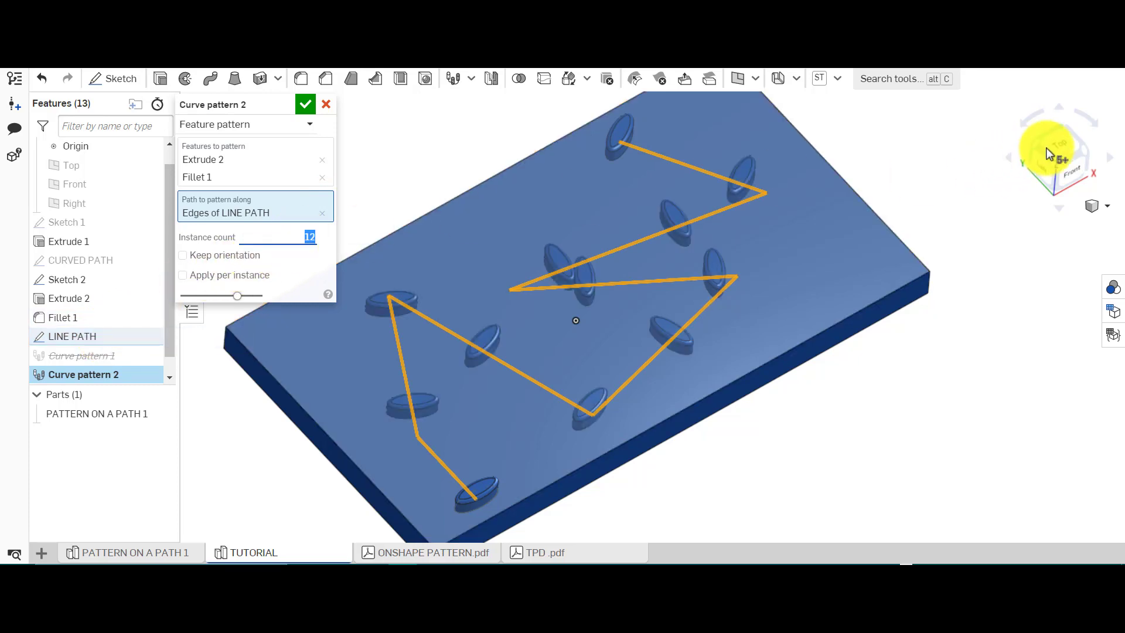
# Keep the original orientation of the patterned bosses along LINE PATH, check them from the top view, and accept the curve pattern.
pyautogui.click(1054, 146)
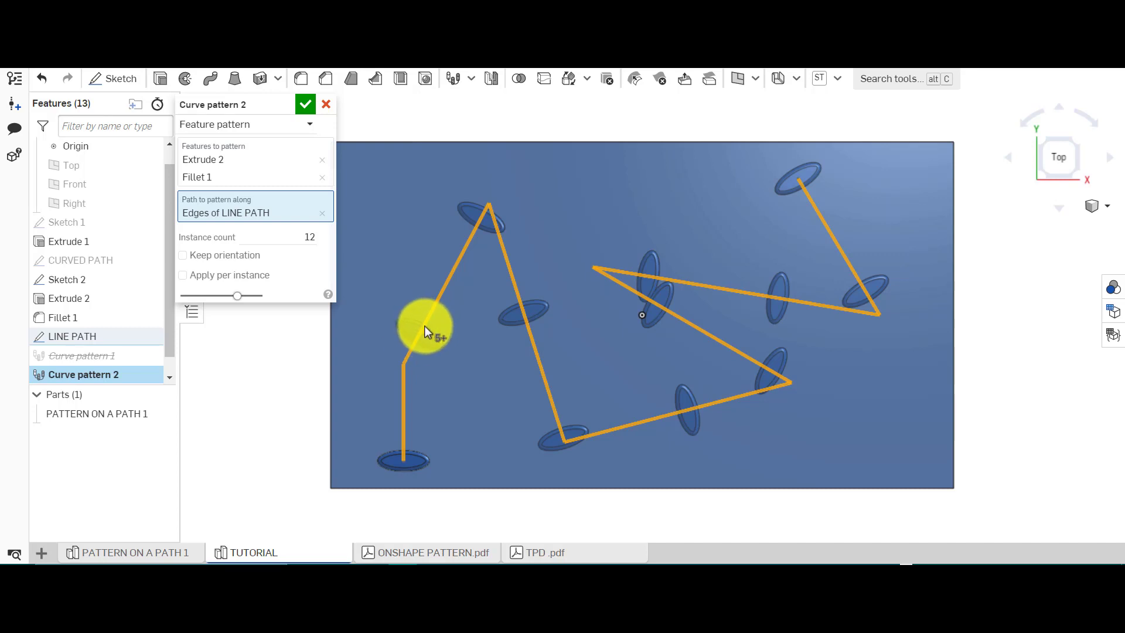
pyautogui.scroll(5, 422, 331)
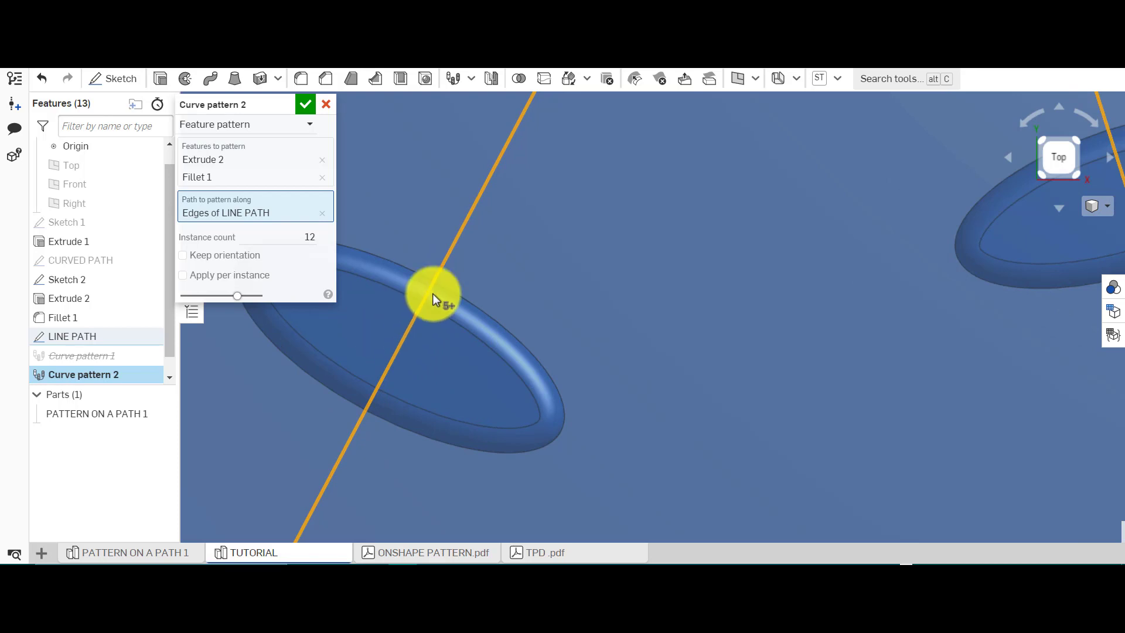
pyautogui.scroll(-8, 438, 300)
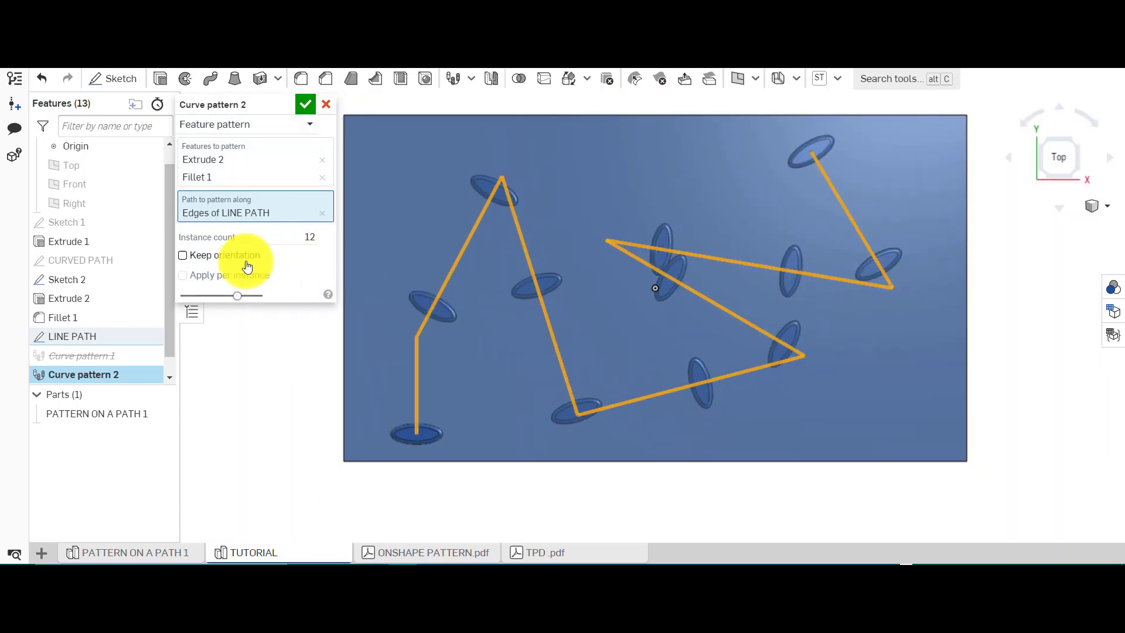
pyautogui.click(242, 262)
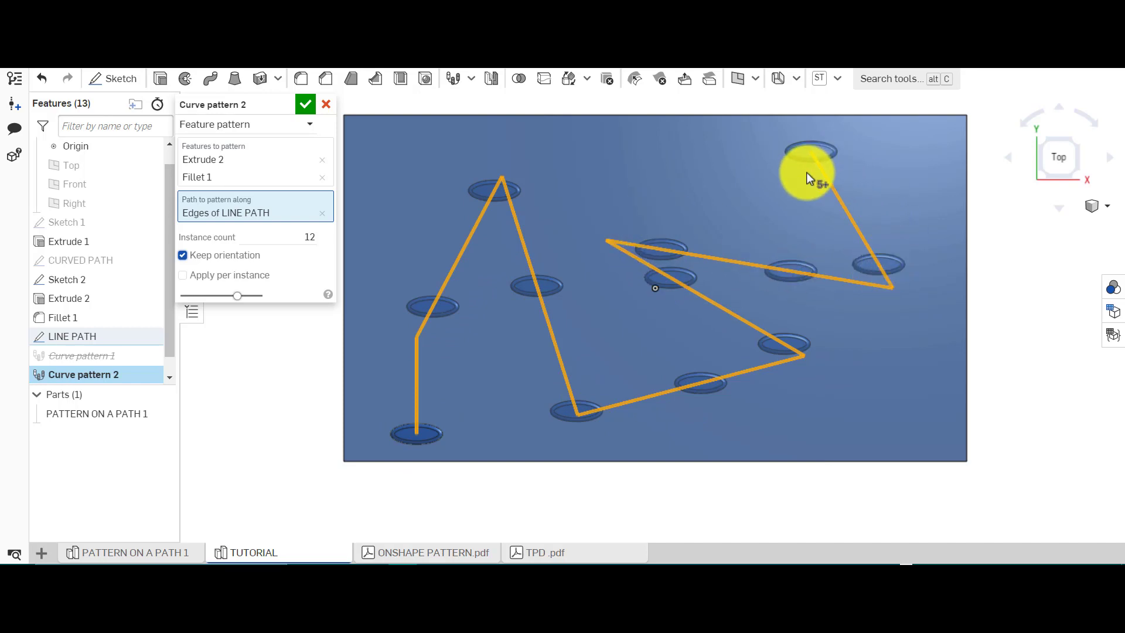
pyautogui.click(304, 106)
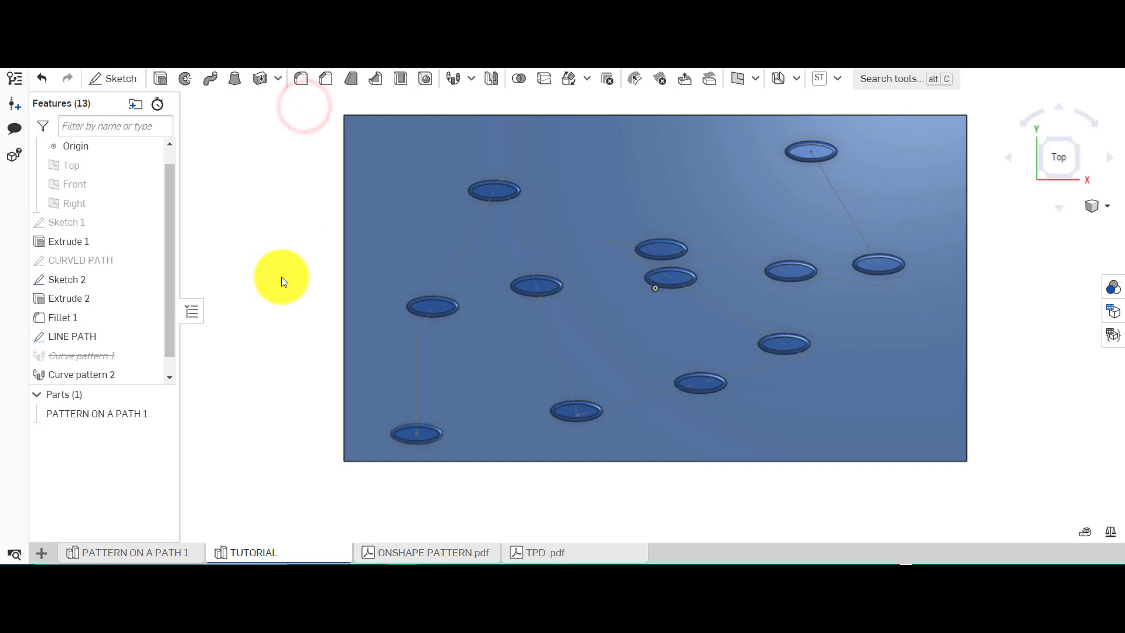
# Delete the side, fillet and top faces of the front boss in the closely spaced pair near the plate's middle, using Heal.
pyautogui.moveTo(281, 299); pyautogui.dragTo(256, 245, button='right')
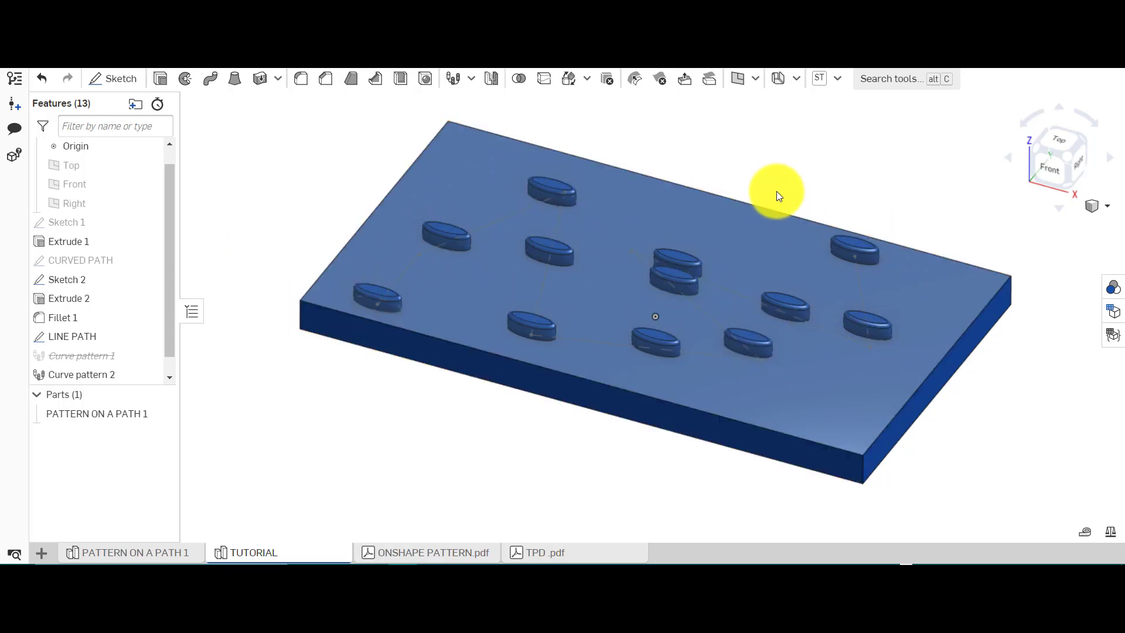
pyautogui.moveTo(776, 191); pyautogui.dragTo(715, 271, button='right')
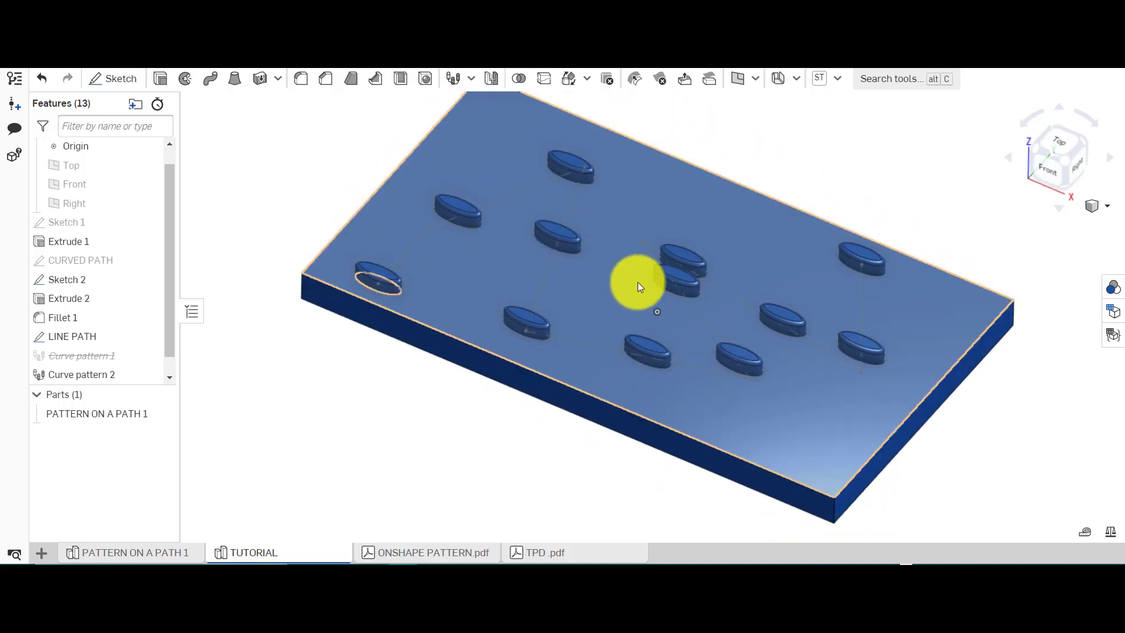
pyautogui.scroll(5, 659, 273)
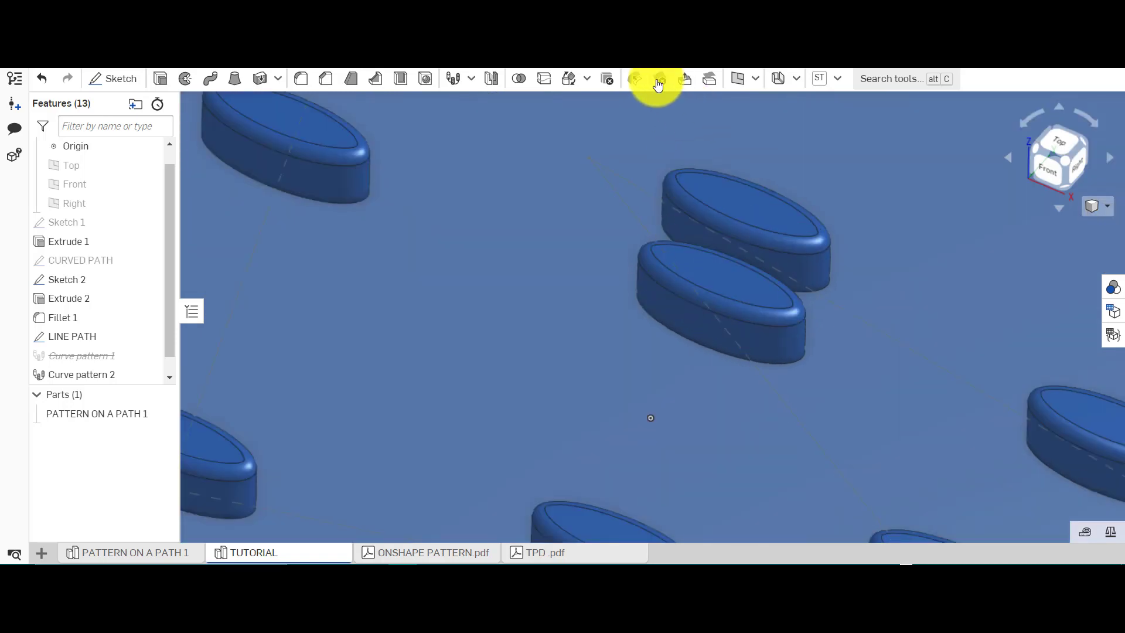
pyautogui.click(658, 81)
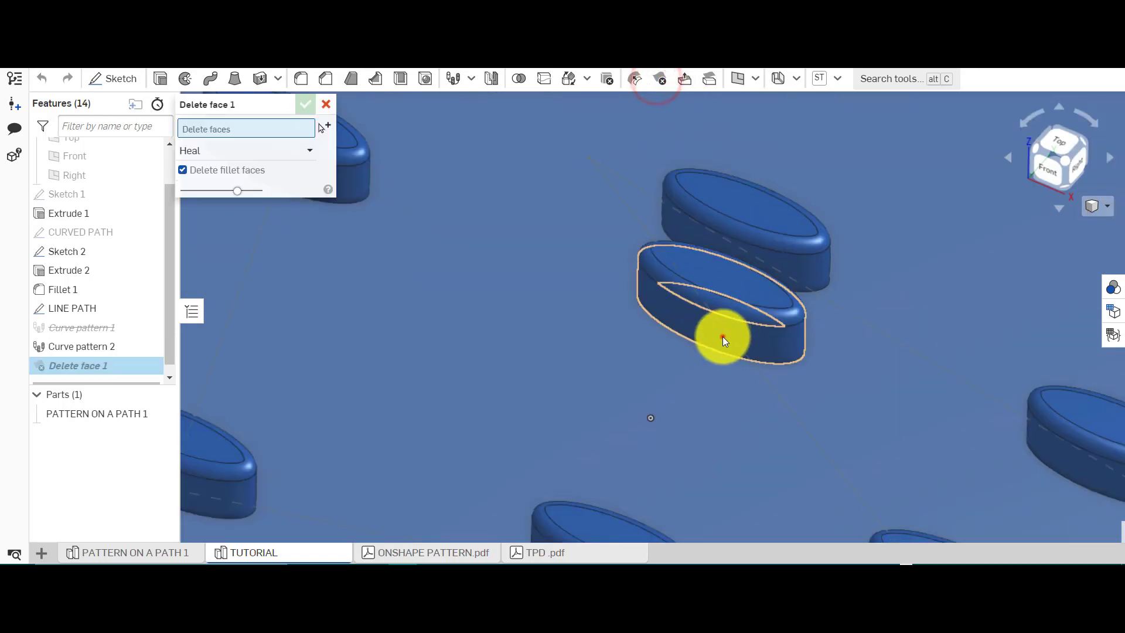
pyautogui.click(722, 337)
pyautogui.click(786, 313)
pyautogui.click(772, 295)
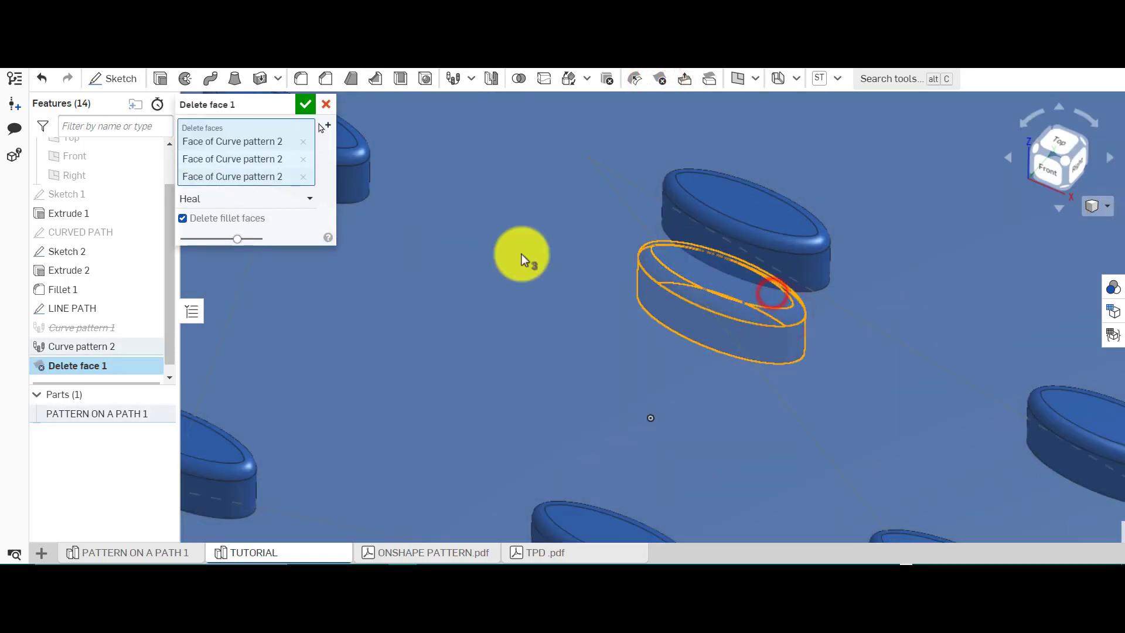
pyautogui.click(305, 104)
pyautogui.scroll(2, 408, 322)
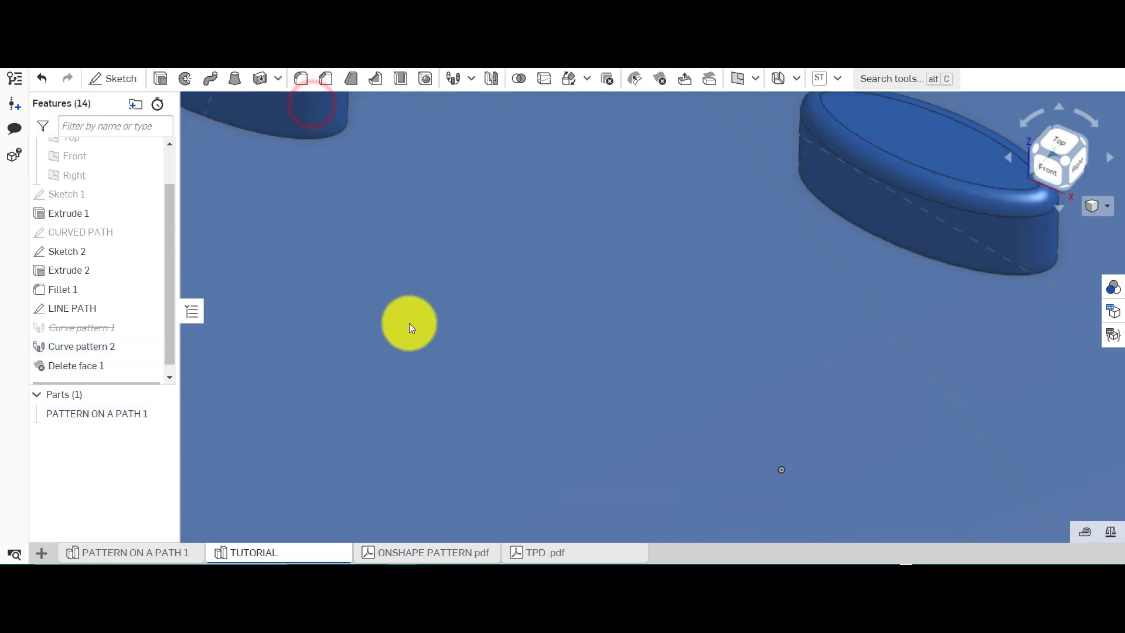
pyautogui.press('f')
pyautogui.click(645, 205)
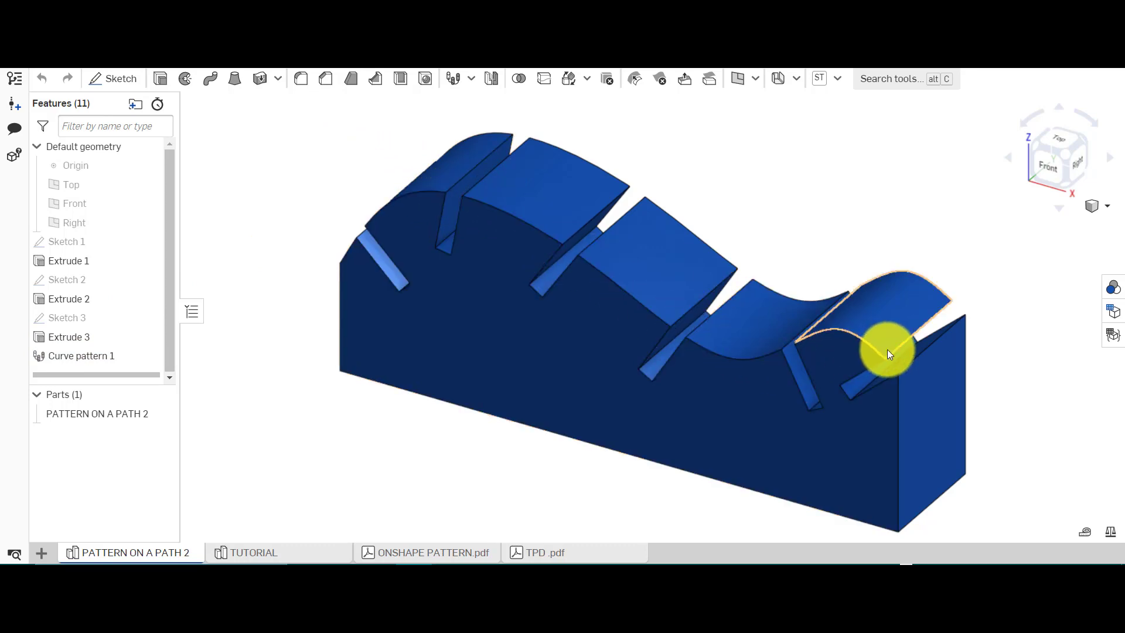
# Roll back the PATTERN ON A PATH 2 history around Sketch 3 to examine the wavy block and the slot sketch.
pyautogui.click(169, 360)
pyautogui.moveTo(140, 377); pyautogui.dragTo(136, 336)
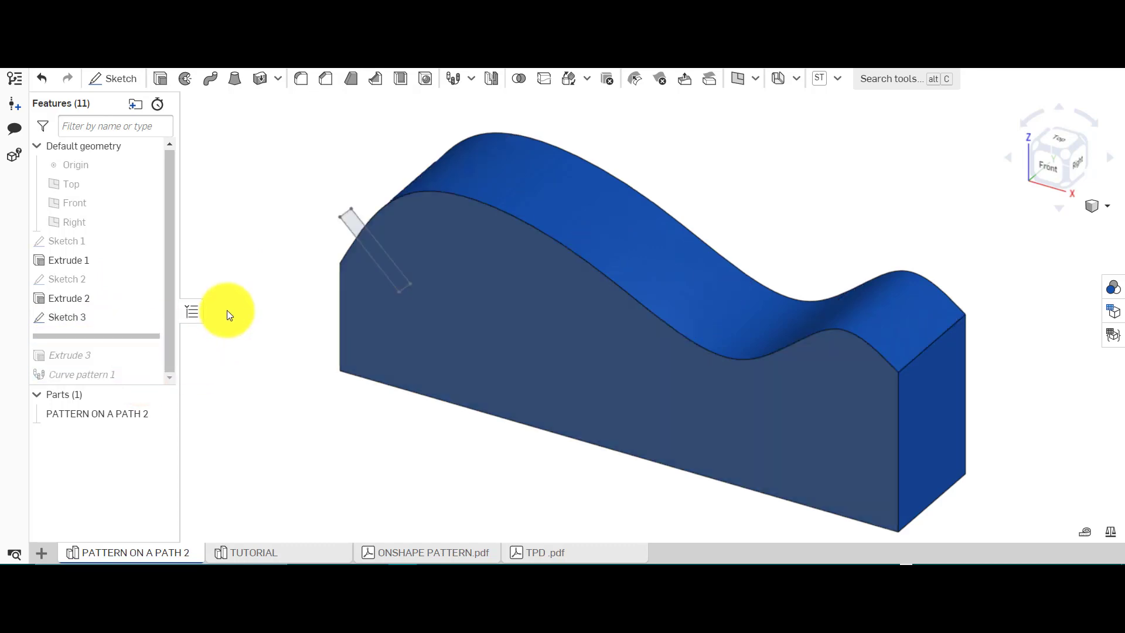
pyautogui.moveTo(256, 269); pyautogui.dragTo(296, 295, button='right')
pyautogui.scroll(3, 269, 284)
pyautogui.scroll(-4, 252, 281)
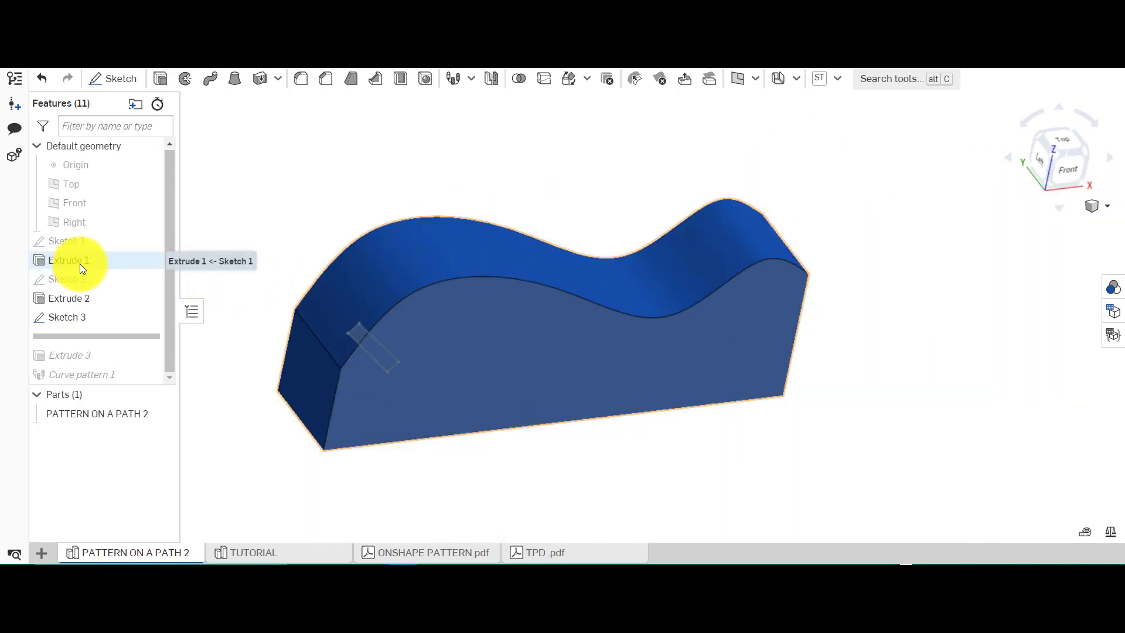
pyautogui.moveTo(115, 344)
pyautogui.mouseDown()
pyautogui.moveTo(108, 263)
pyautogui.moveTo(121, 265)
pyautogui.moveTo(126, 326)
pyautogui.mouseUp()
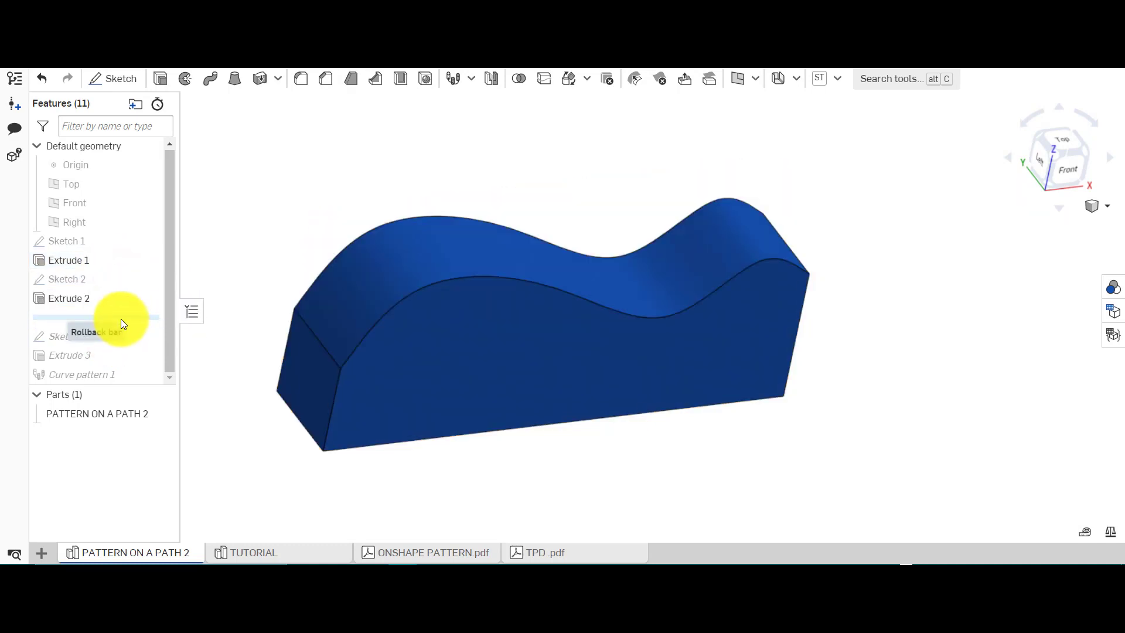
pyautogui.moveTo(122, 322); pyautogui.dragTo(139, 356)
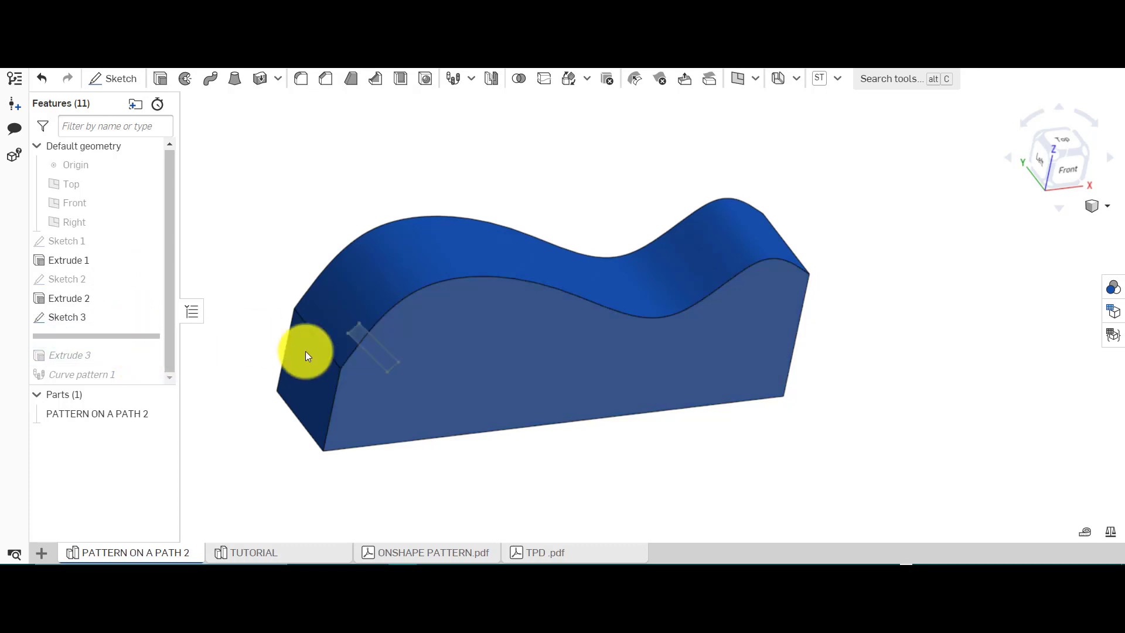
# Roll the history forward through Extrude 3 and Curve pattern 1 to review the single slot and its pattern.
pyautogui.moveTo(146, 342); pyautogui.dragTo(143, 364)
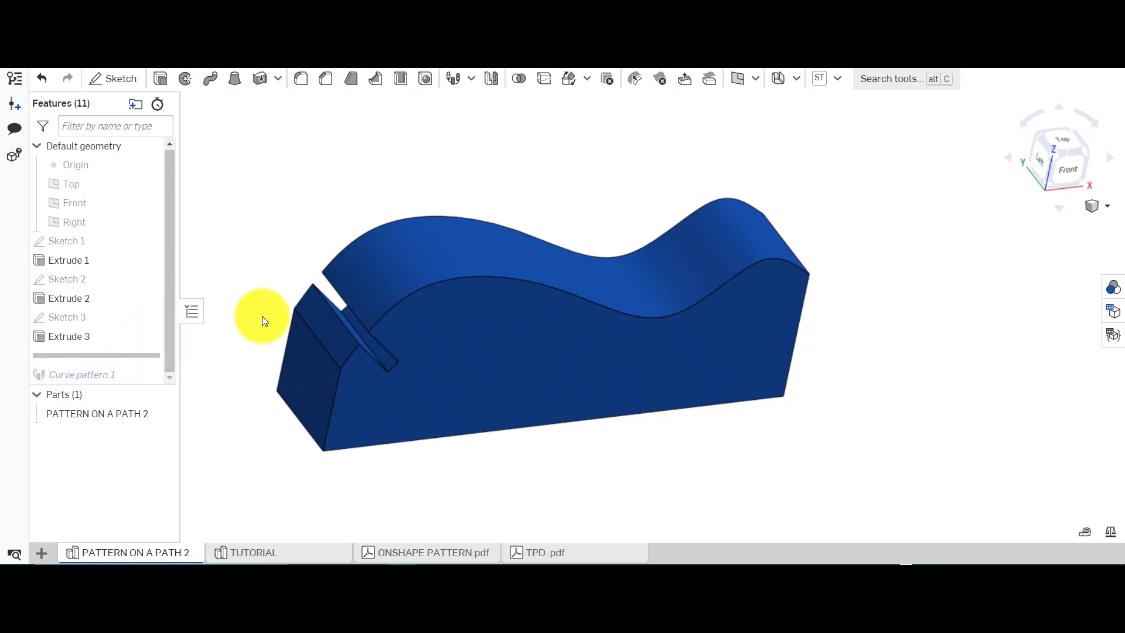
pyautogui.moveTo(248, 324); pyautogui.dragTo(233, 297, button='right')
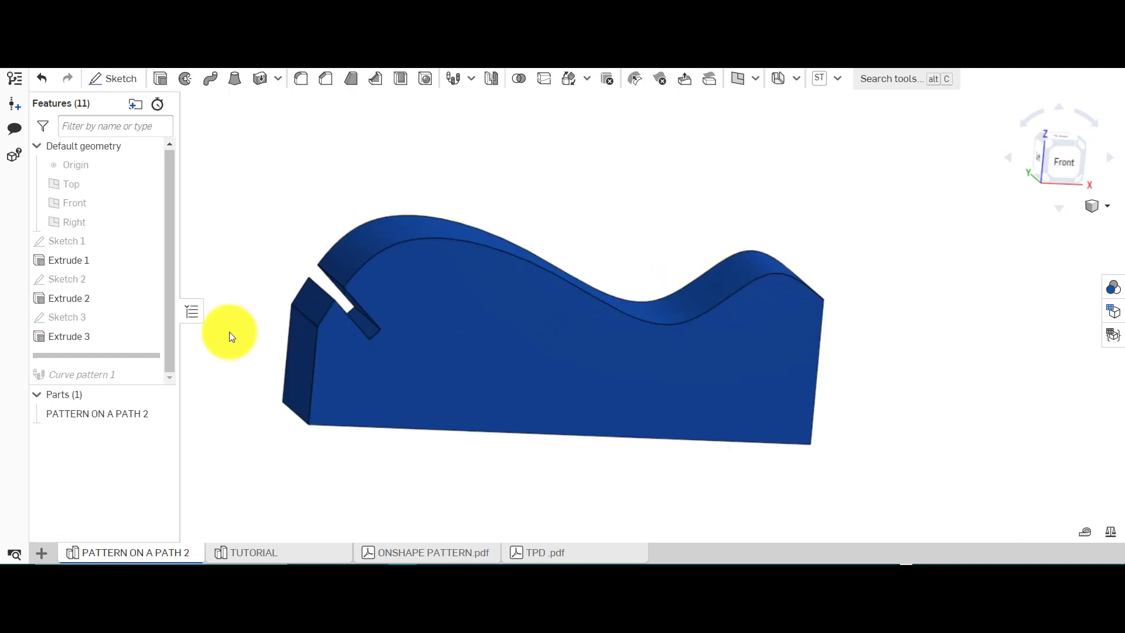
pyautogui.click(170, 333)
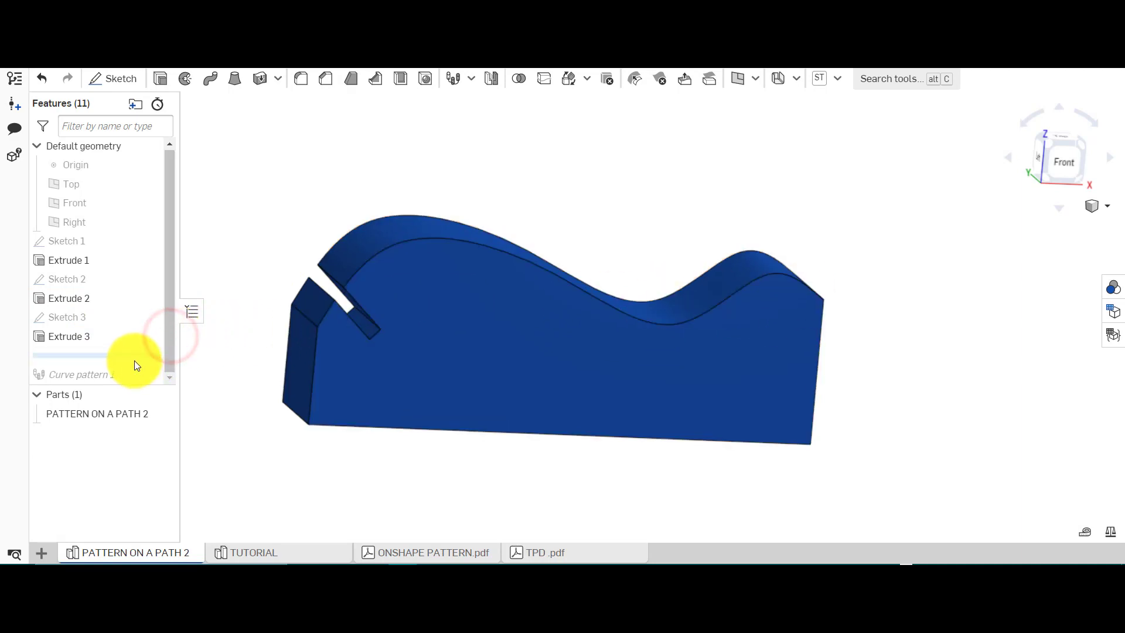
pyautogui.moveTo(130, 357); pyautogui.dragTo(92, 375)
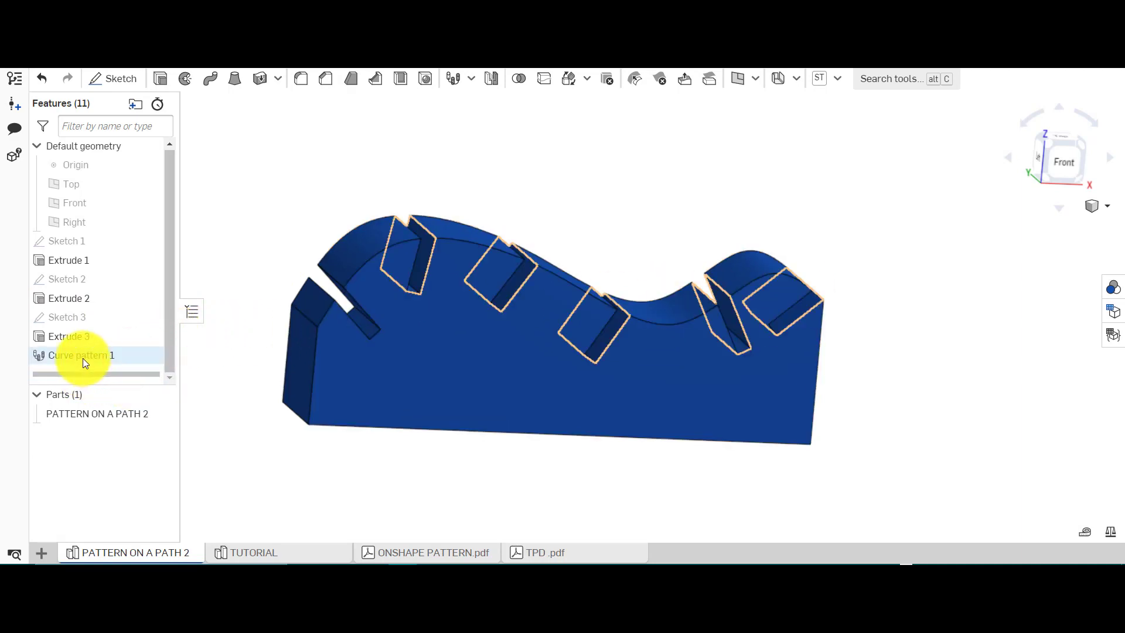
# Open Curve pattern 1 for editing, examine its slot orientation and path edge from the front, and close it without changes.
pyautogui.rightClick(83, 357)
pyautogui.click(126, 384)
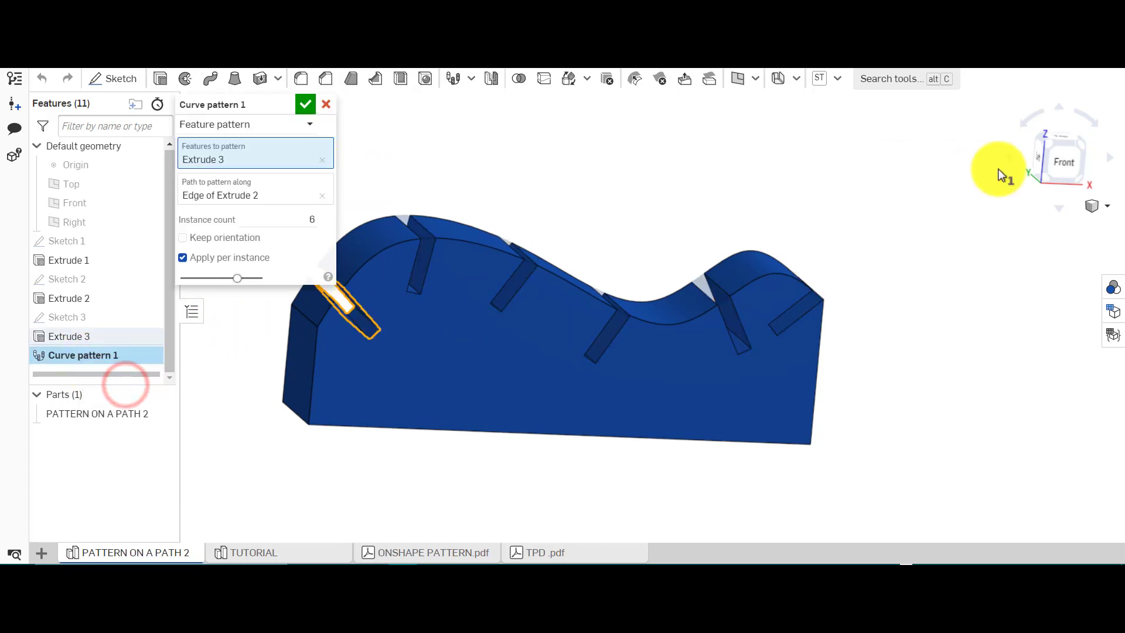
pyautogui.click(1041, 165)
pyautogui.scroll(5, 623, 183)
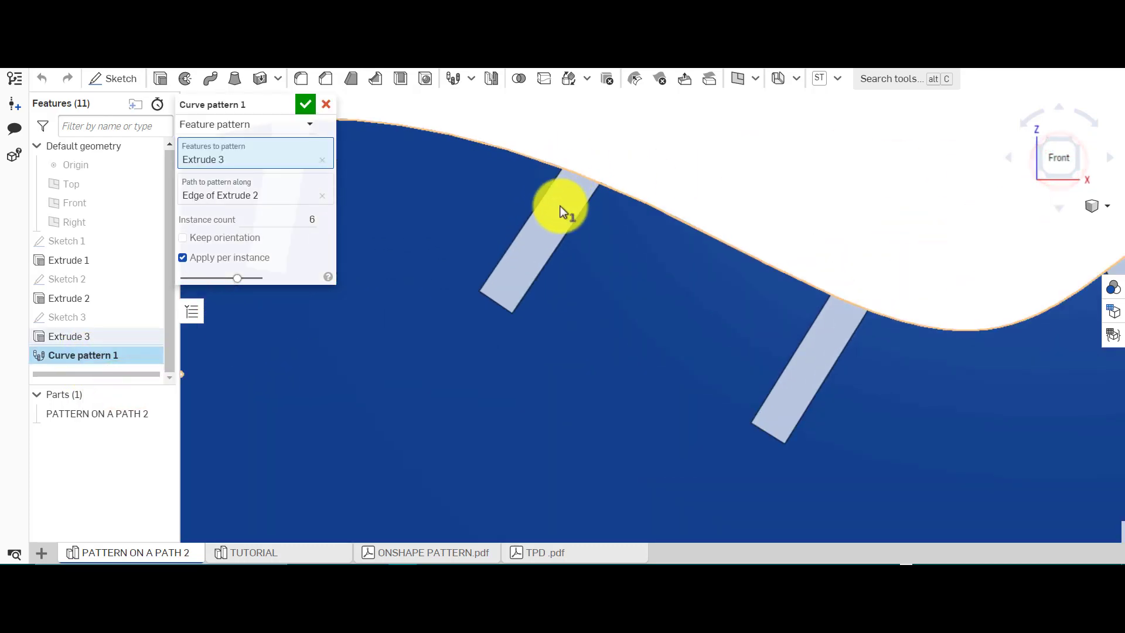
pyautogui.scroll(-5, 558, 206)
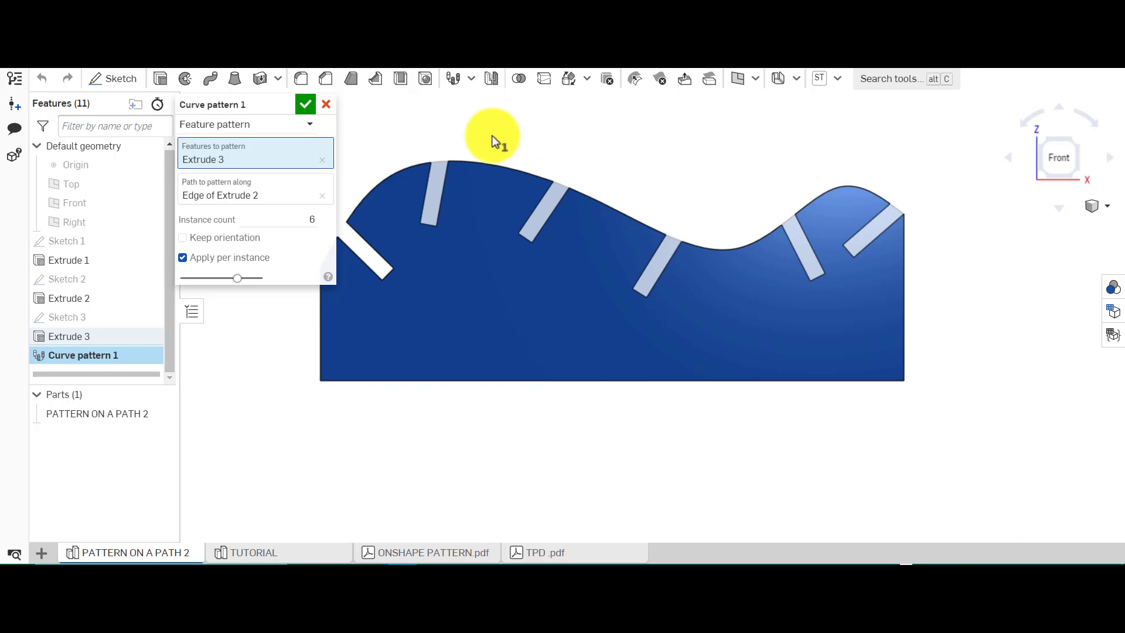
pyautogui.click(254, 191)
pyautogui.moveTo(469, 144); pyautogui.dragTo(497, 165, button='right')
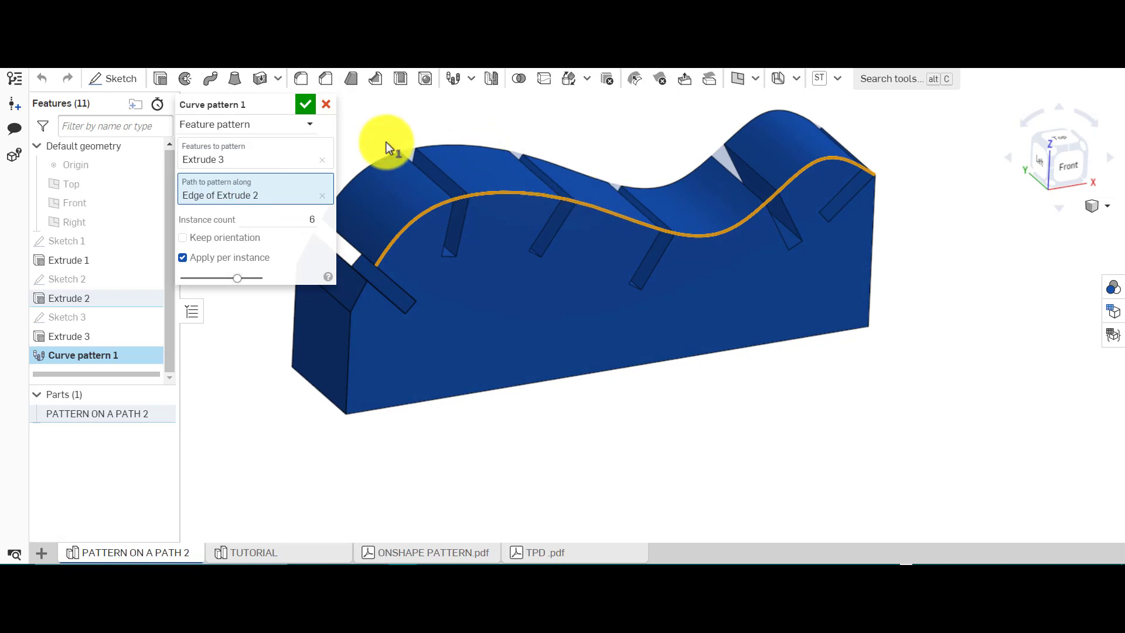
pyautogui.click(327, 105)
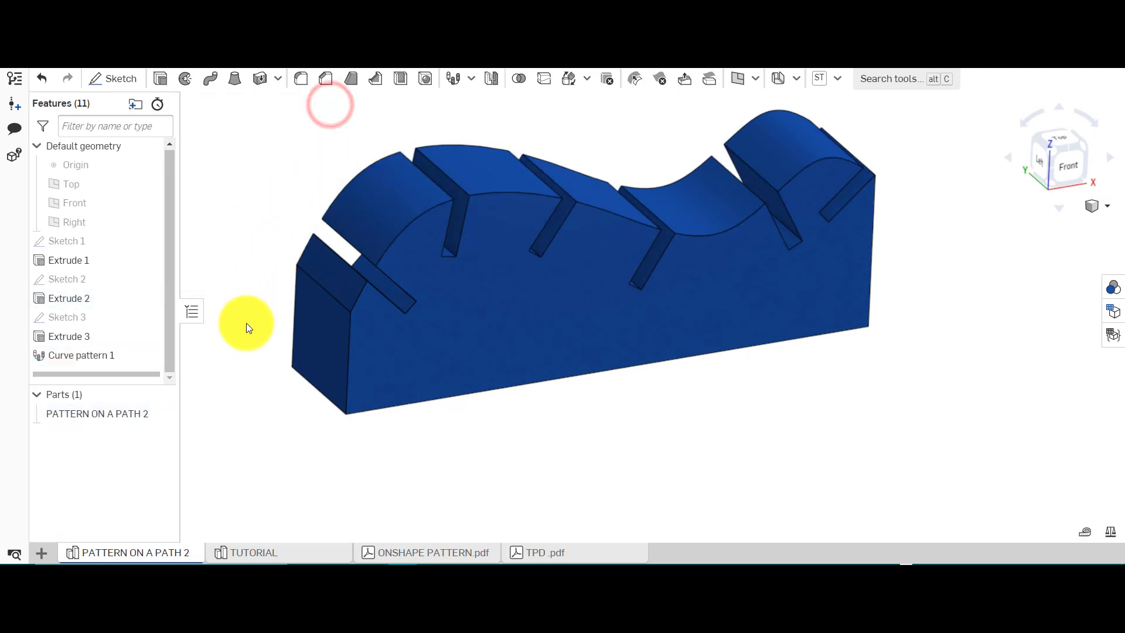
# In the TUTORIAL model, cut the slot by extruding both Sketch 3 regions with Remove, Through all and the direction reversed into the block.
pyautogui.click(280, 549)
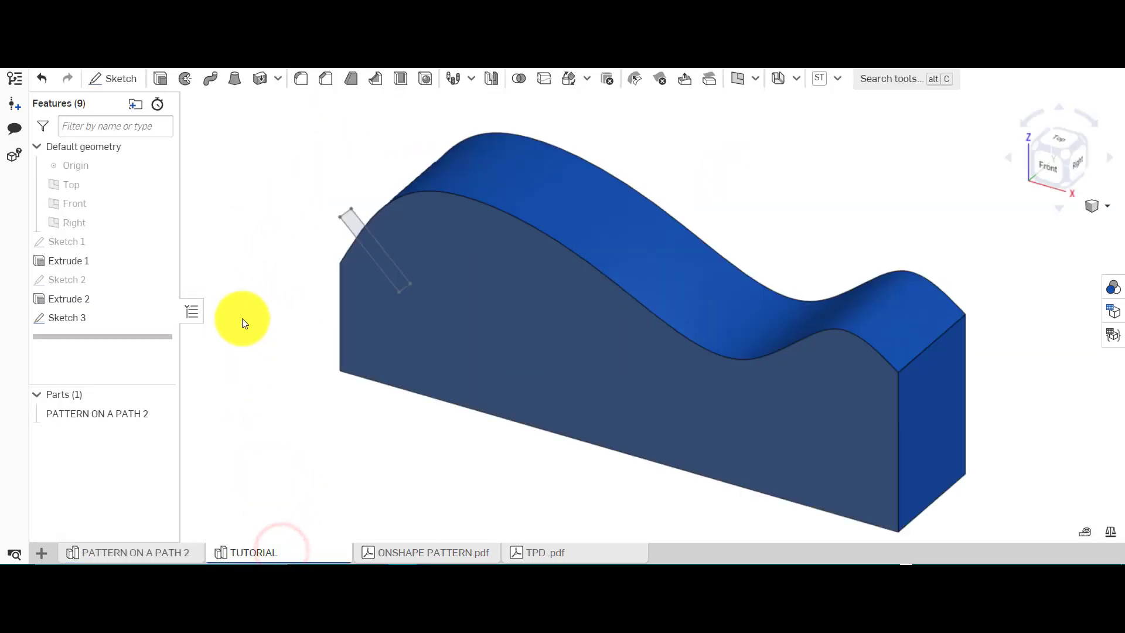
pyautogui.moveTo(237, 307); pyautogui.dragTo(202, 167, button='right')
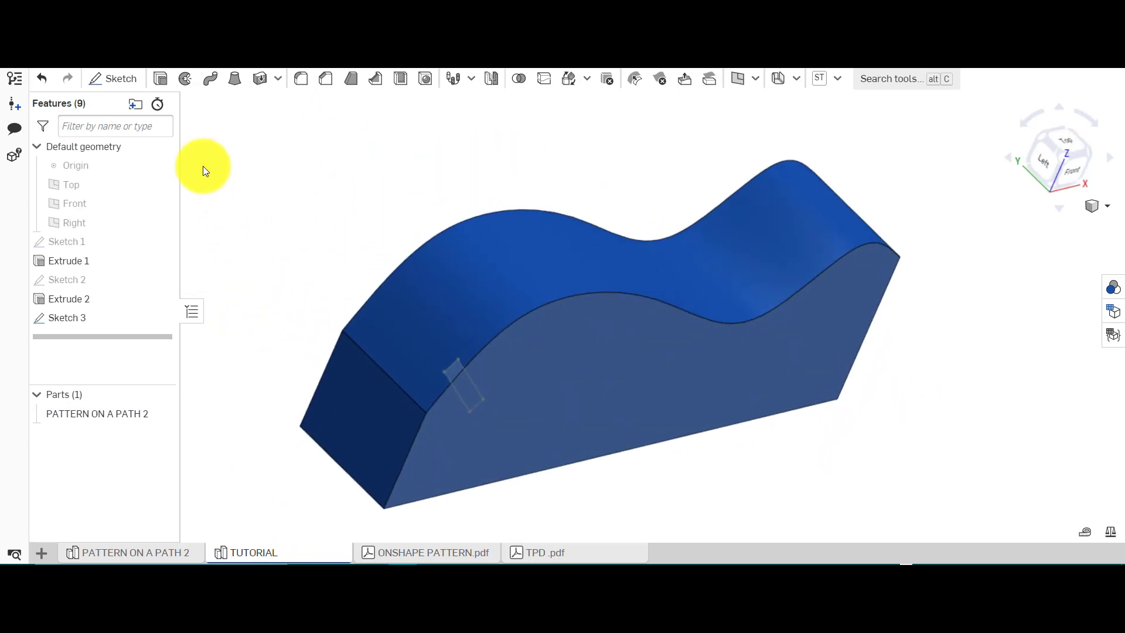
pyautogui.click(161, 81)
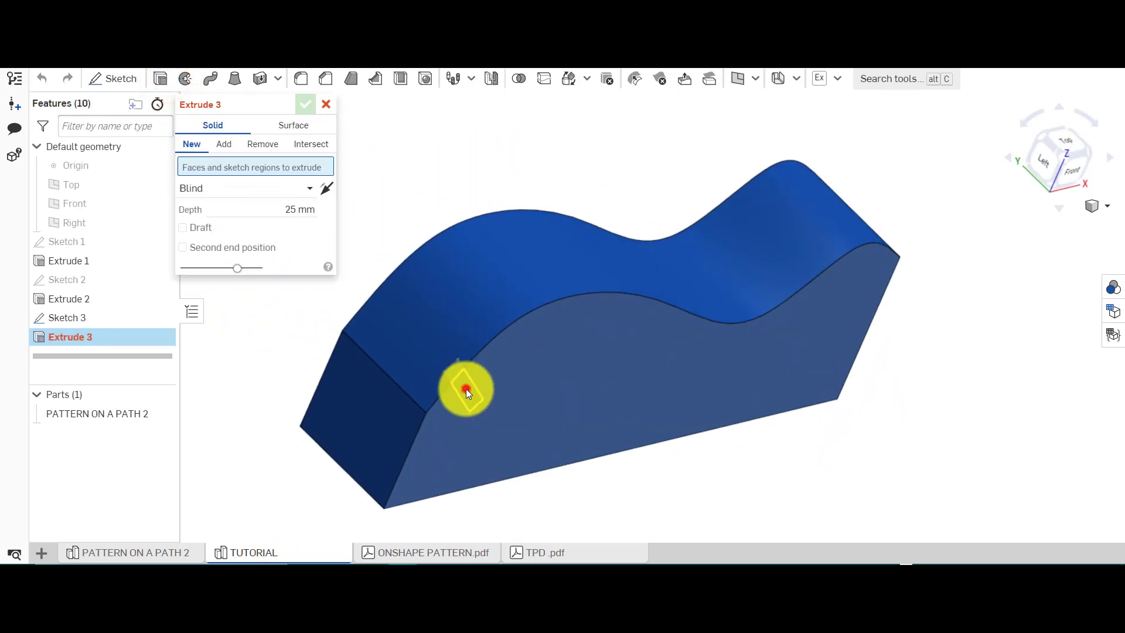
pyautogui.click(465, 388)
pyautogui.click(454, 370)
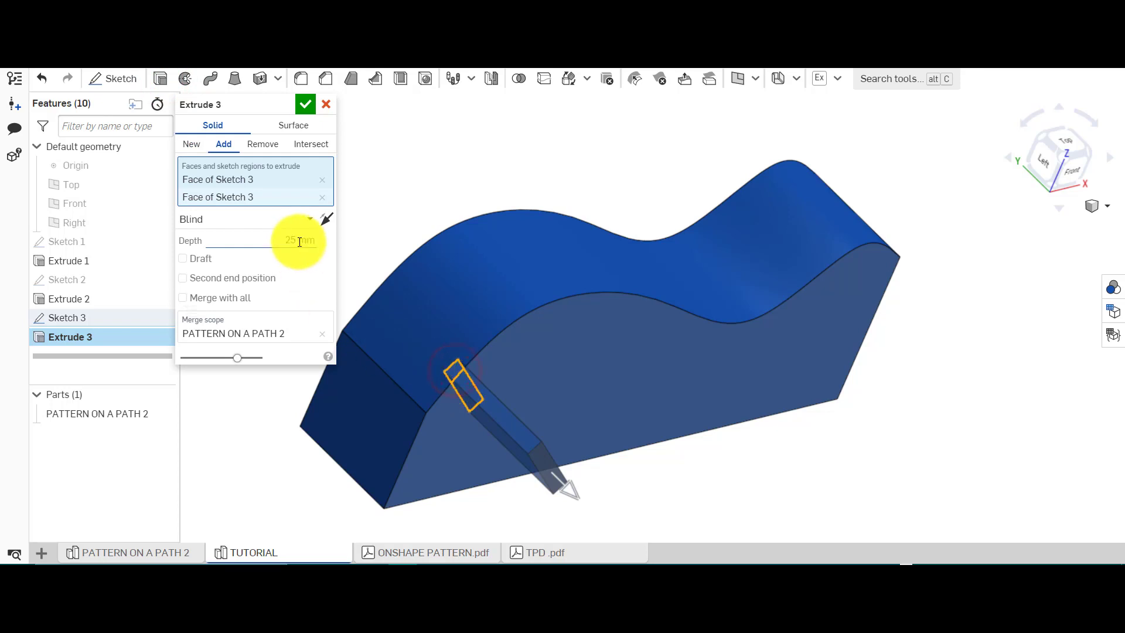
pyautogui.click(326, 219)
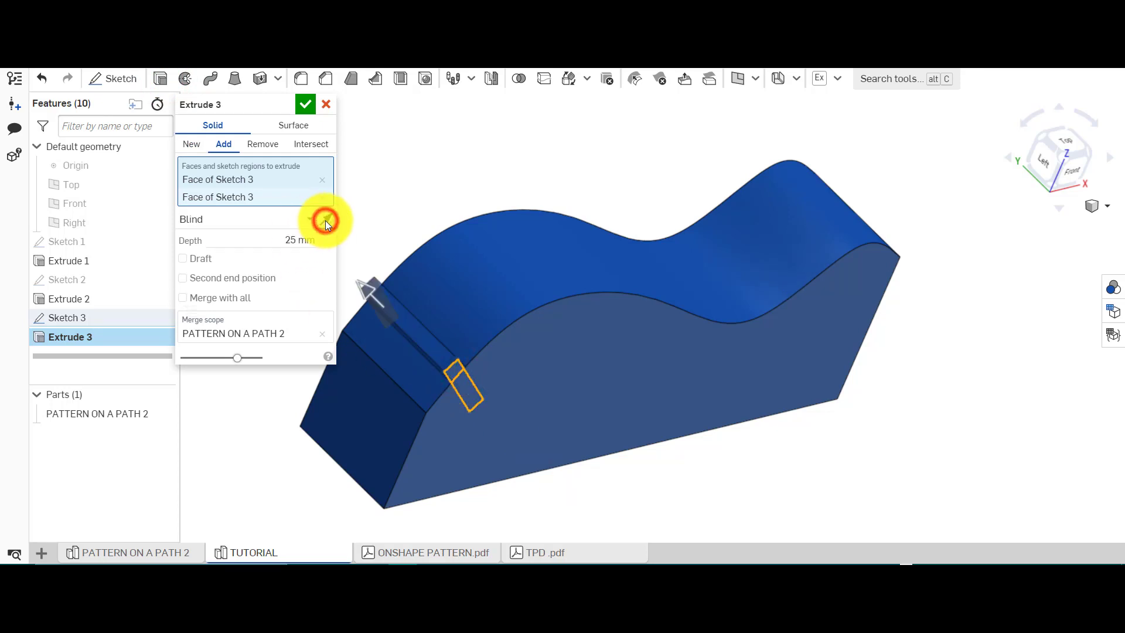
pyautogui.click(269, 146)
pyautogui.moveTo(402, 206)
pyautogui.mouseDown(button='right')
pyautogui.moveTo(432, 276)
pyautogui.moveTo(409, 221)
pyautogui.mouseUp(button='right')
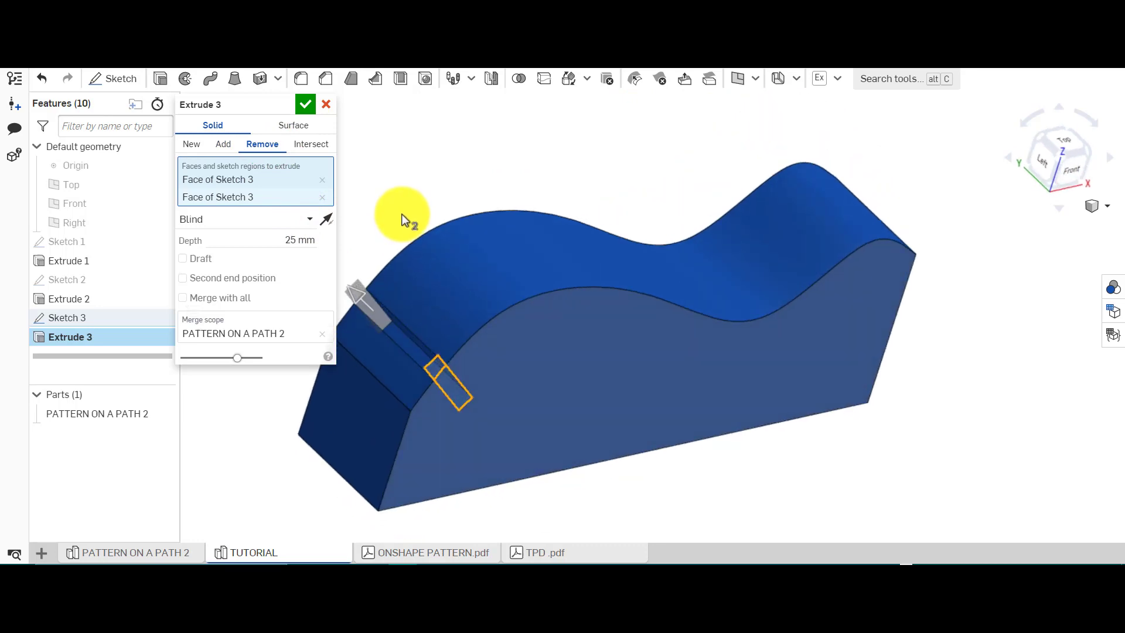
pyautogui.click(257, 218)
pyautogui.click(261, 359)
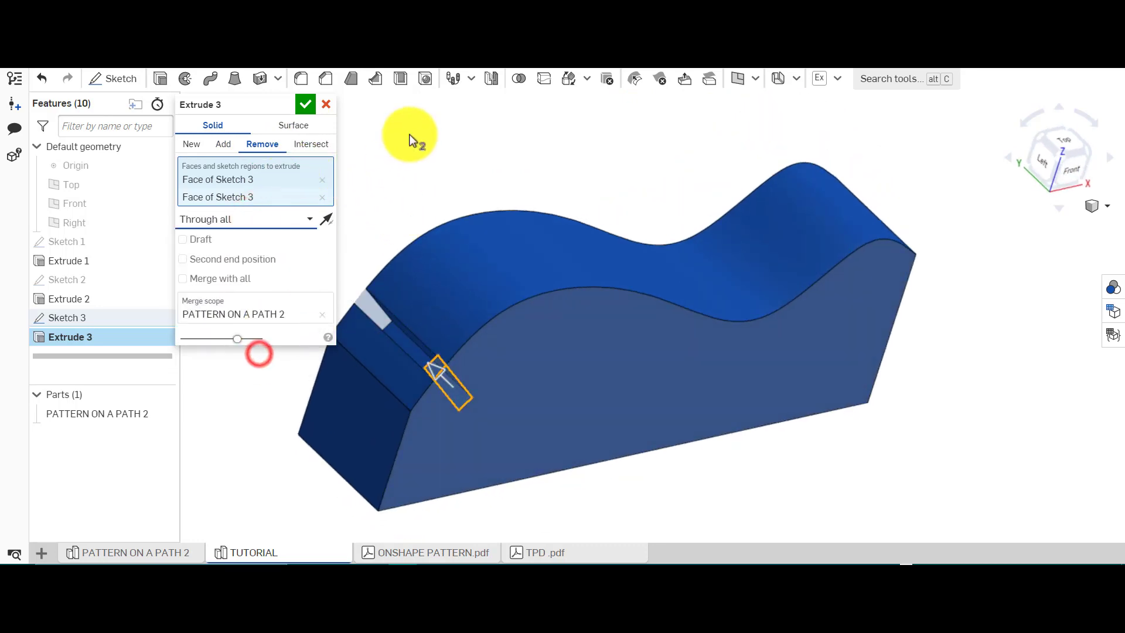
pyautogui.click(305, 106)
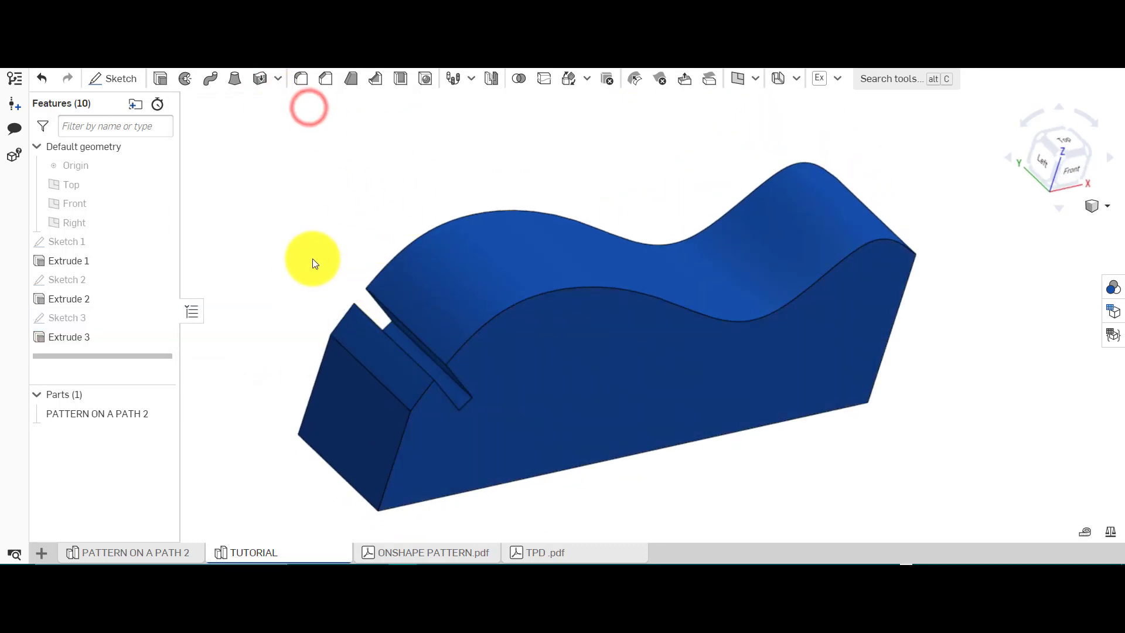
# Start a curve pattern set to Feature pattern, with Extrude 3 as the feature and the block's wavy front edge as the path.
pyautogui.scroll(-2, 314, 235)
pyautogui.moveTo(315, 234); pyautogui.dragTo(330, 129, button='right')
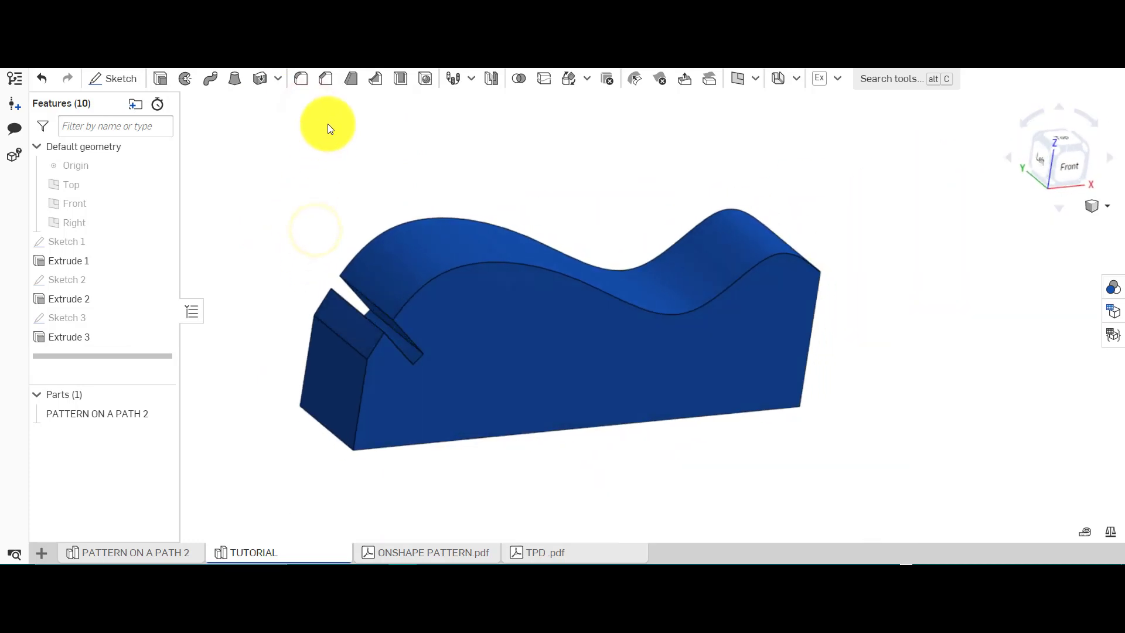
pyautogui.click(460, 85)
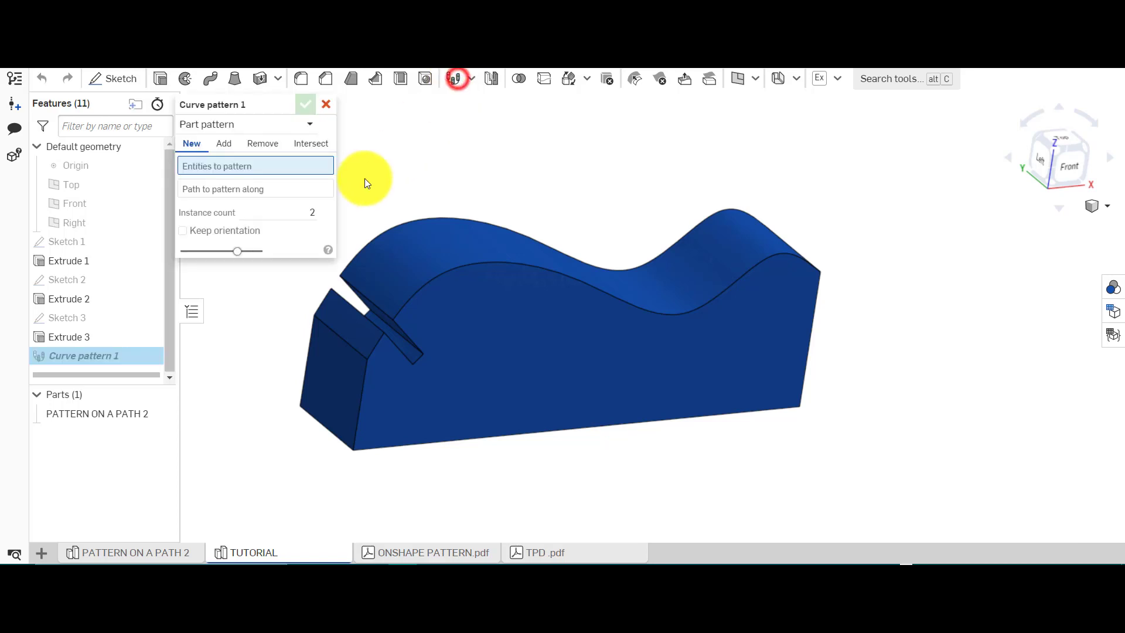
pyautogui.click(224, 125)
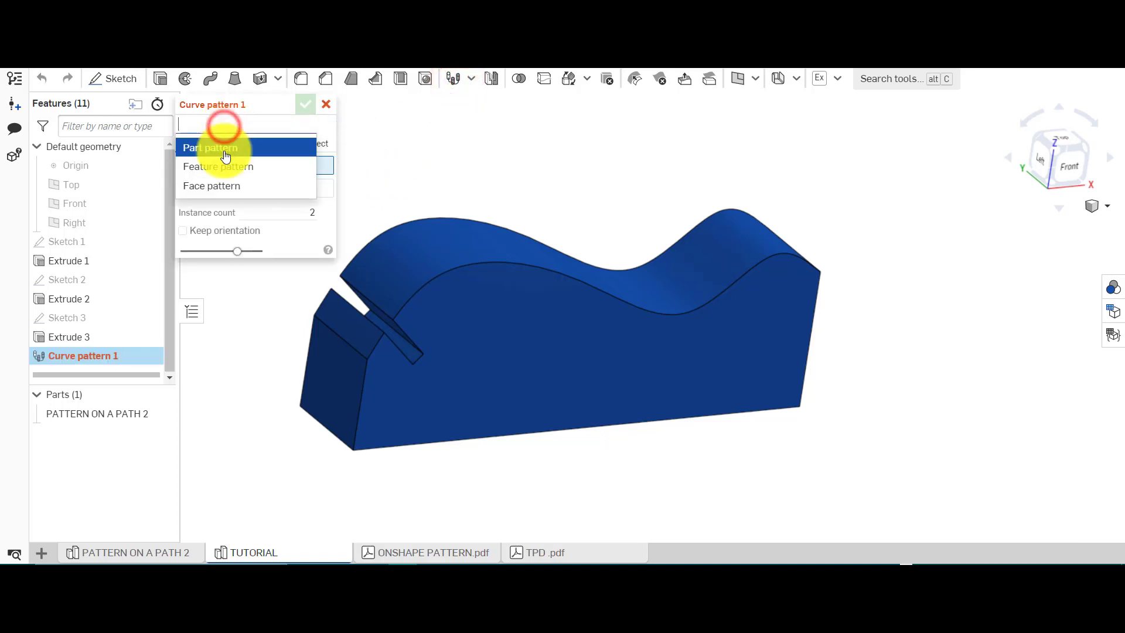
pyautogui.click(226, 170)
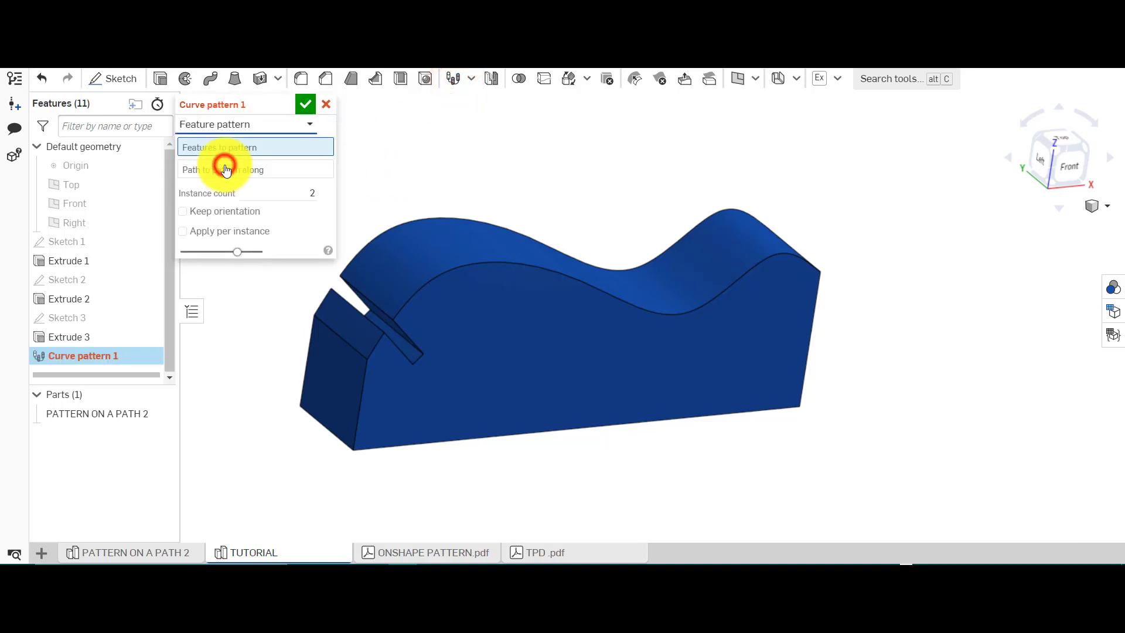
pyautogui.click(89, 340)
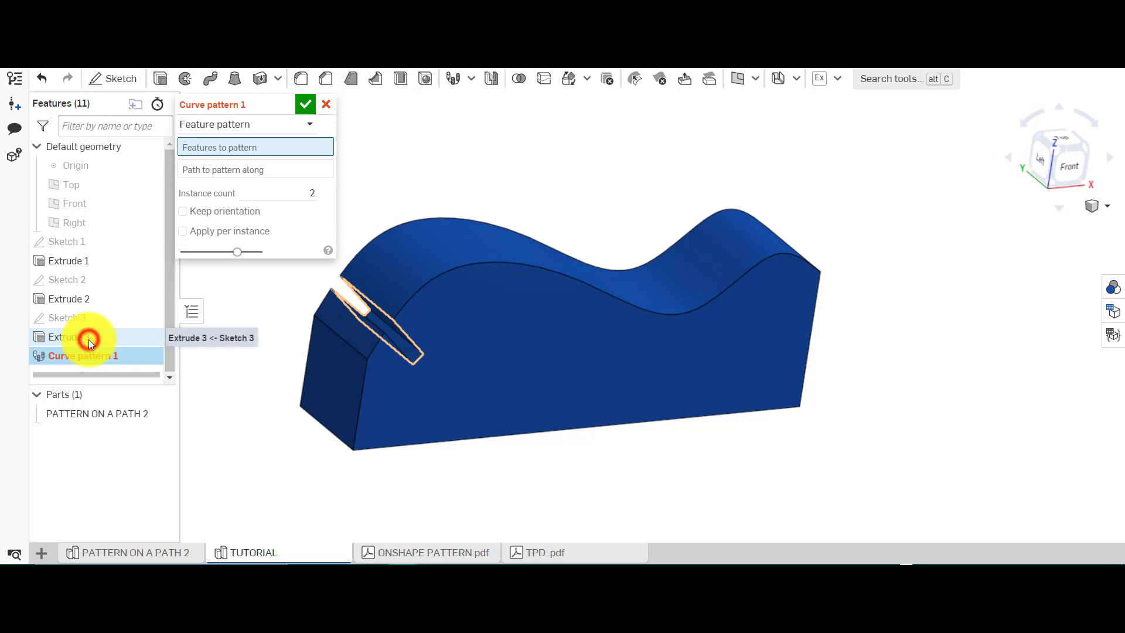
pyautogui.click(221, 183)
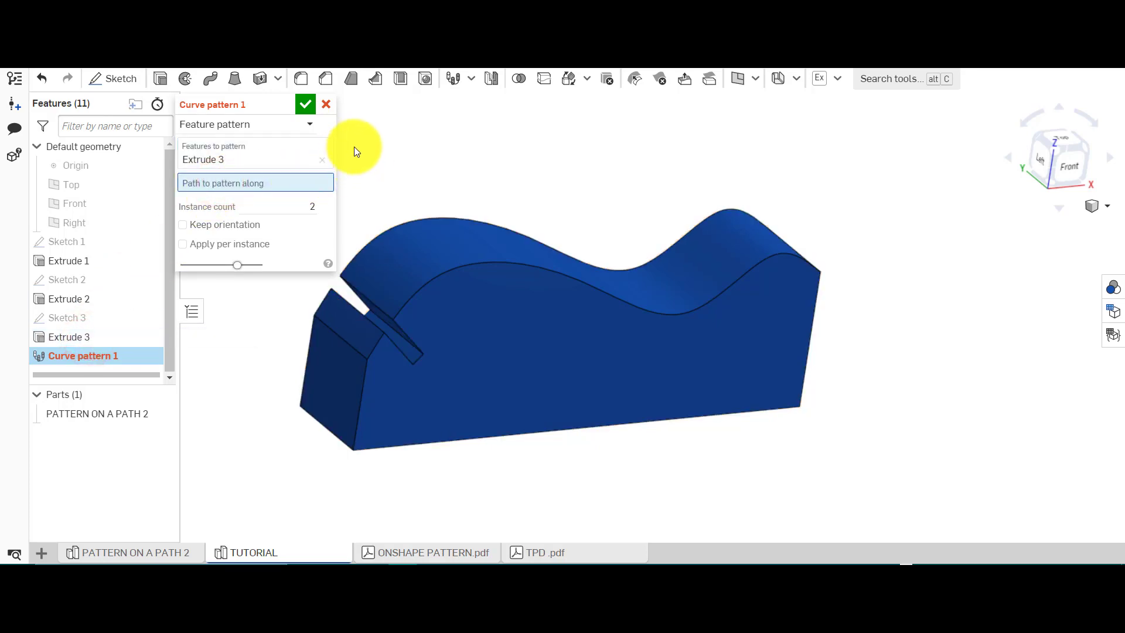
pyautogui.click(449, 272)
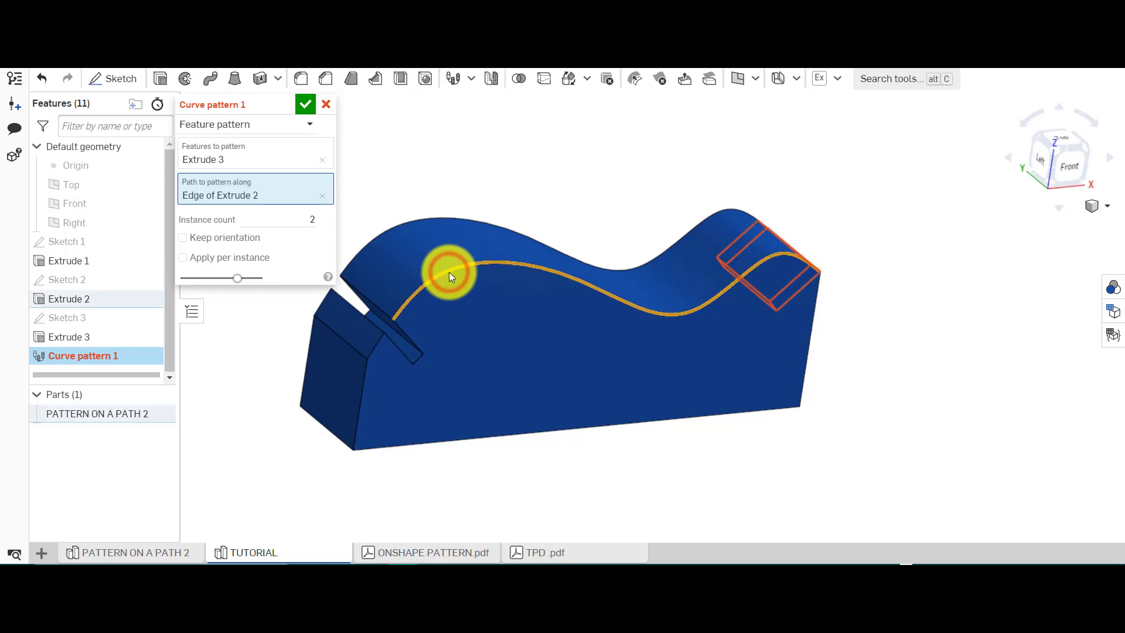
# Set the curve pattern's instance count to 5 and enable Apply per instance.
pyautogui.click(1043, 177)
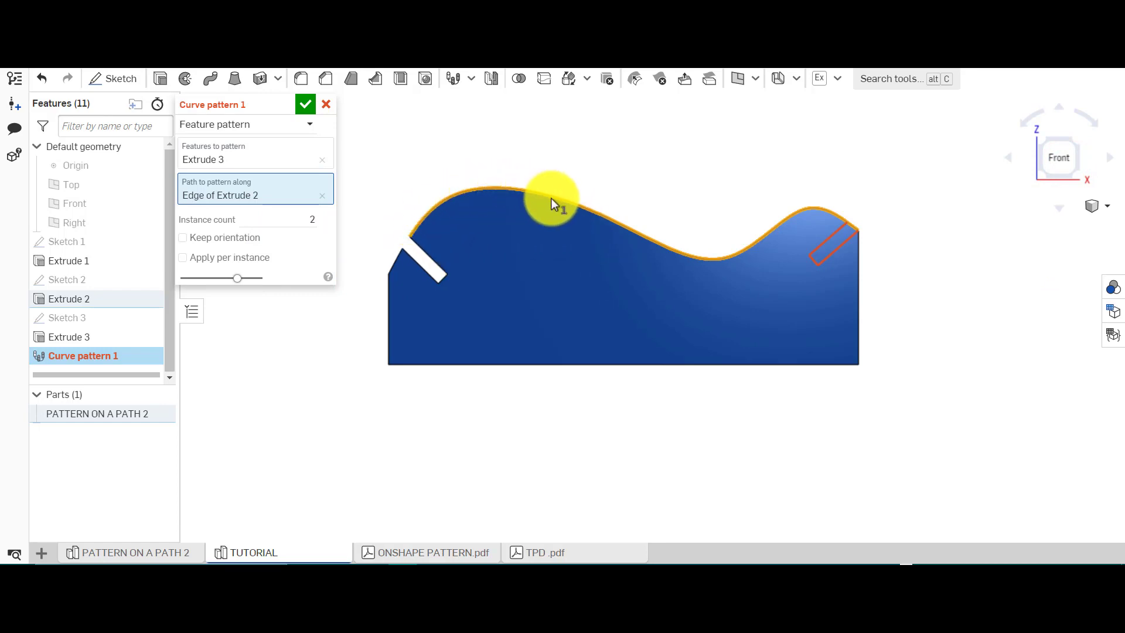
pyautogui.click(312, 222)
pyautogui.doubleClick(312, 222)
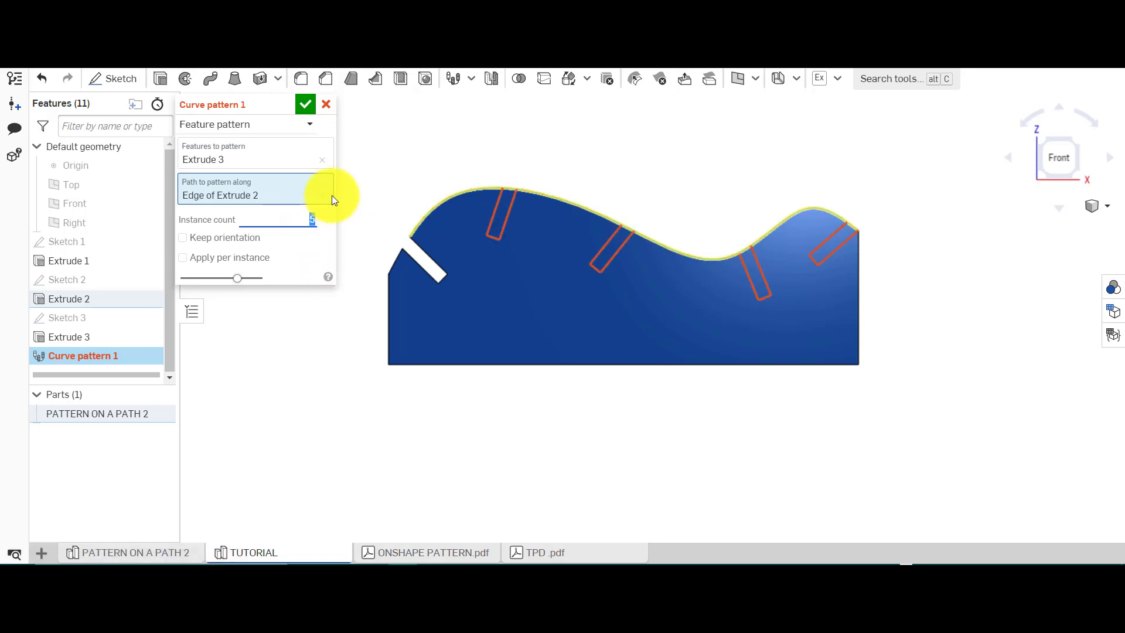
pyautogui.moveTo(381, 151); pyautogui.dragTo(403, 171, button='right')
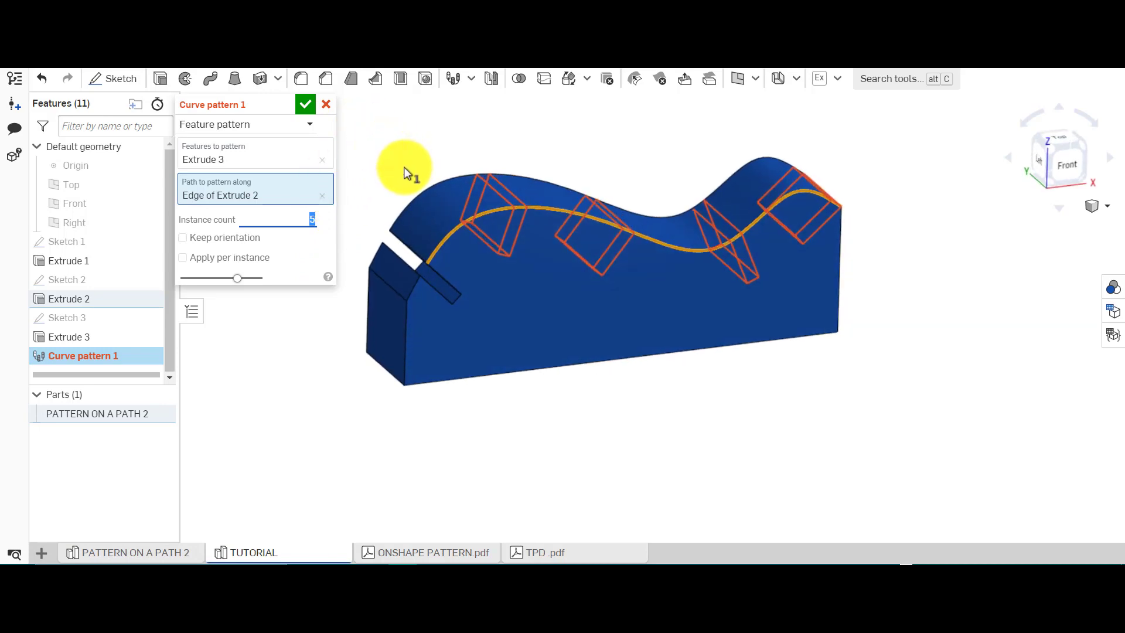
pyautogui.click(250, 260)
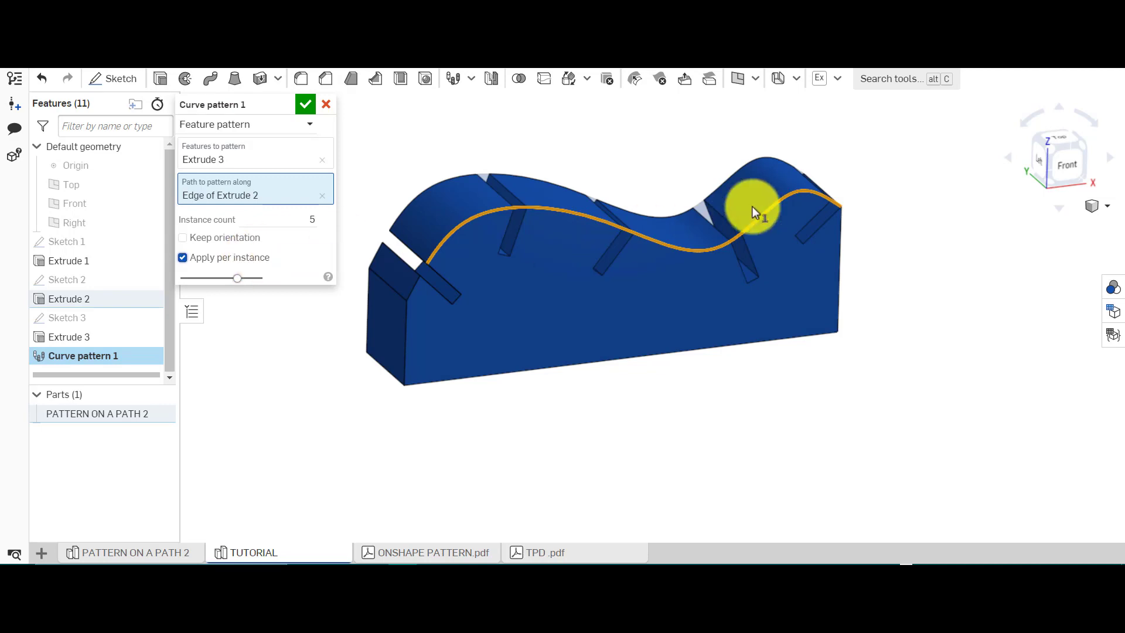
# Inspect the patterned slots from the front, enable Keep orientation and accept the curve pattern.
pyautogui.click(1069, 168)
pyautogui.scroll(4, 553, 161)
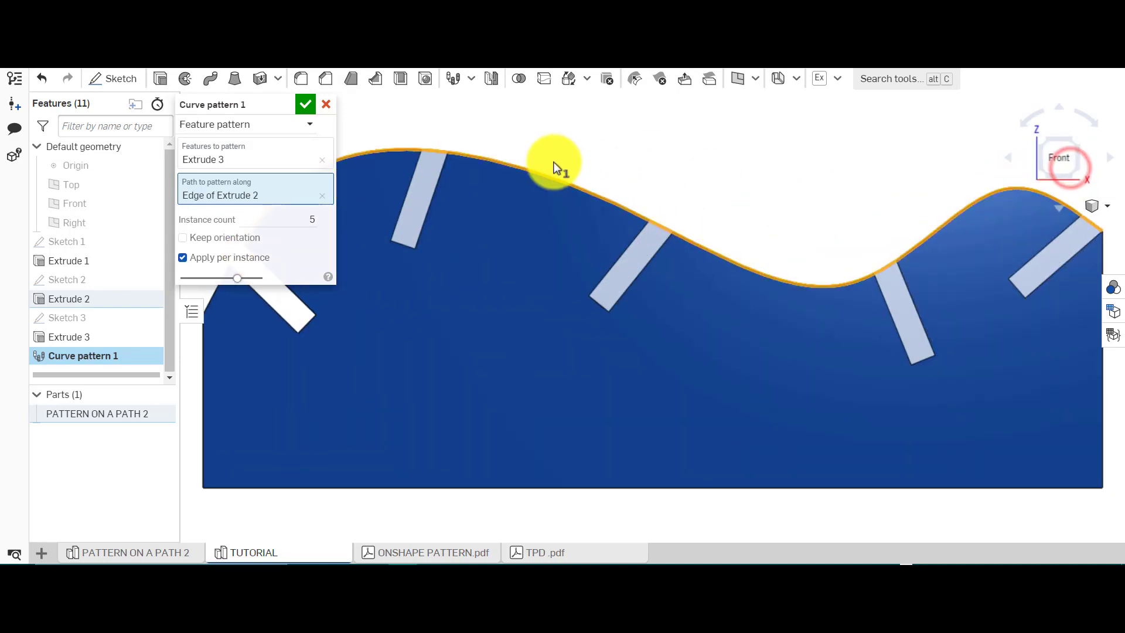
pyautogui.scroll(-4, 553, 162)
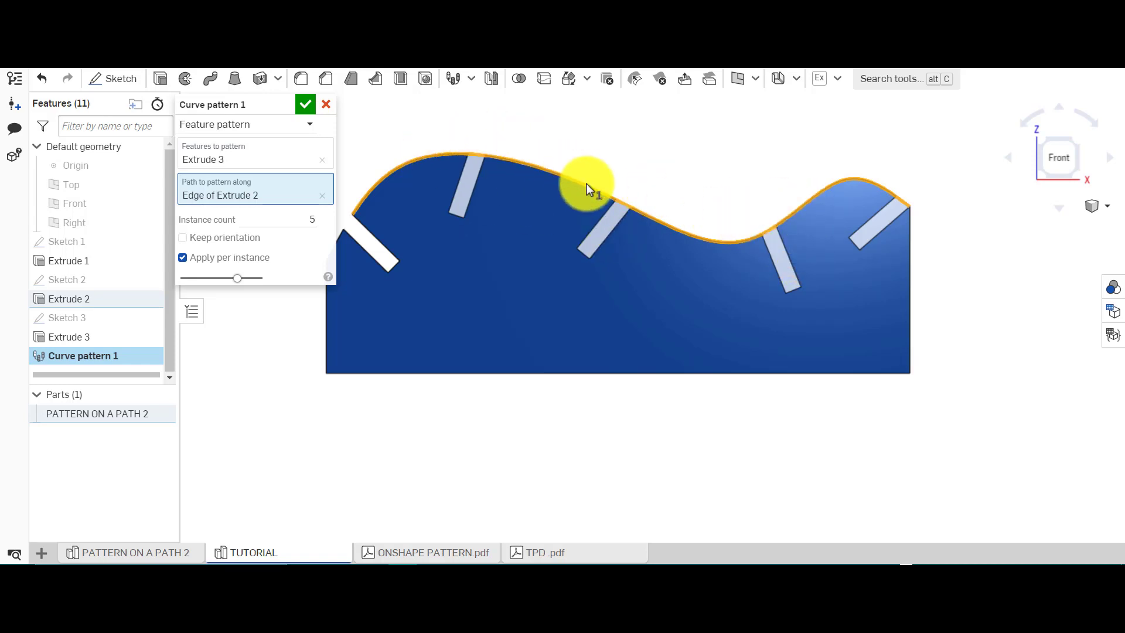
pyautogui.click(250, 244)
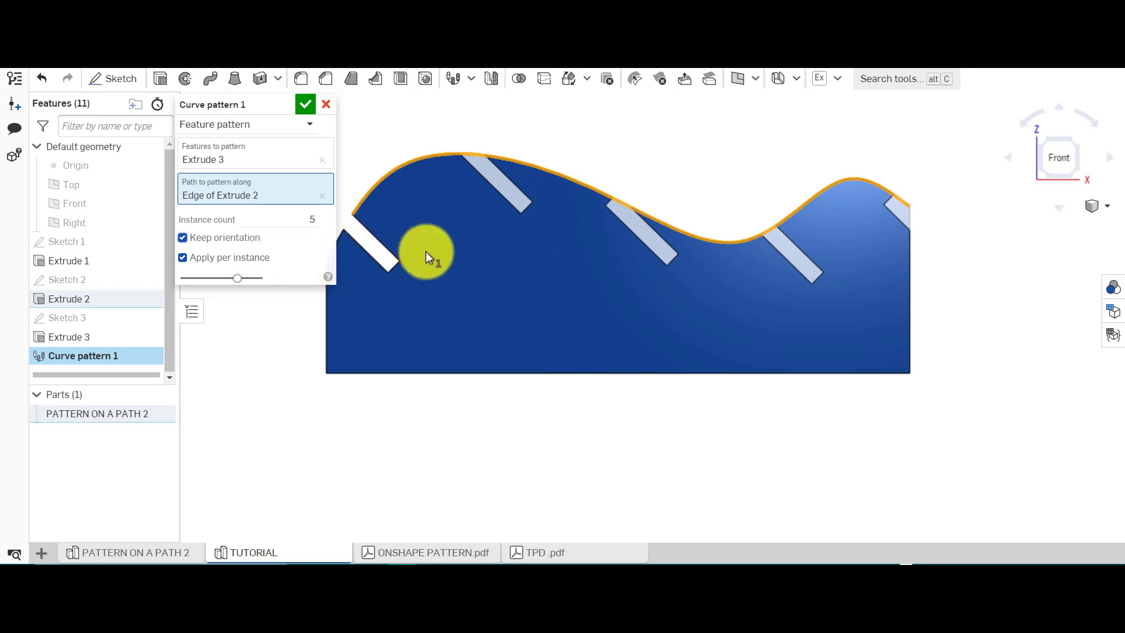
pyautogui.scroll(5, 543, 191)
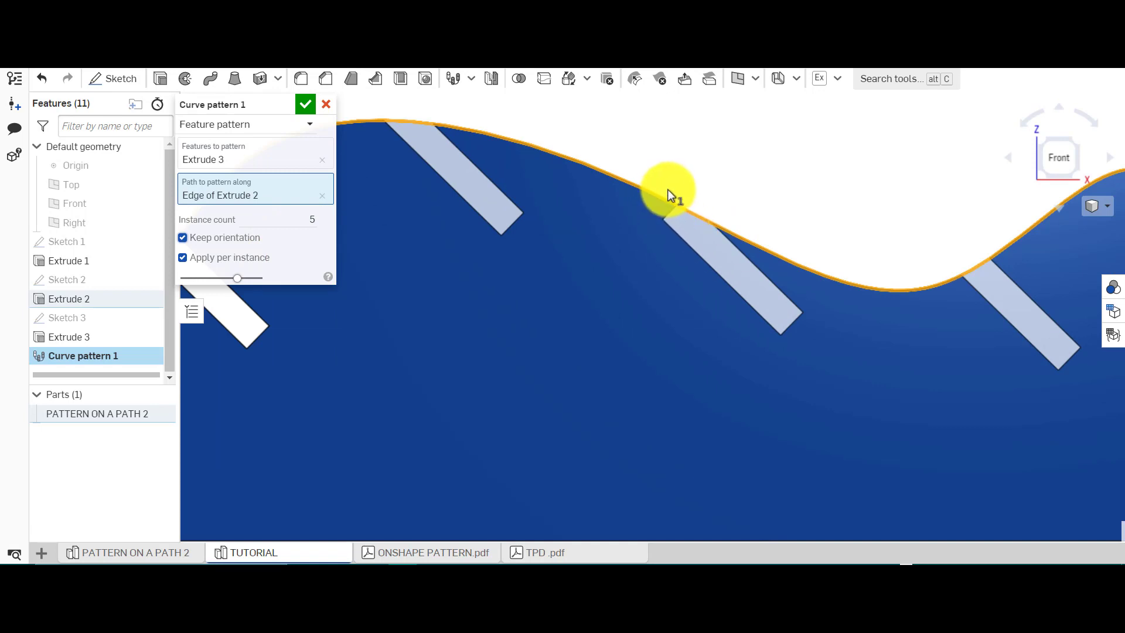
pyautogui.scroll(-5, 659, 216)
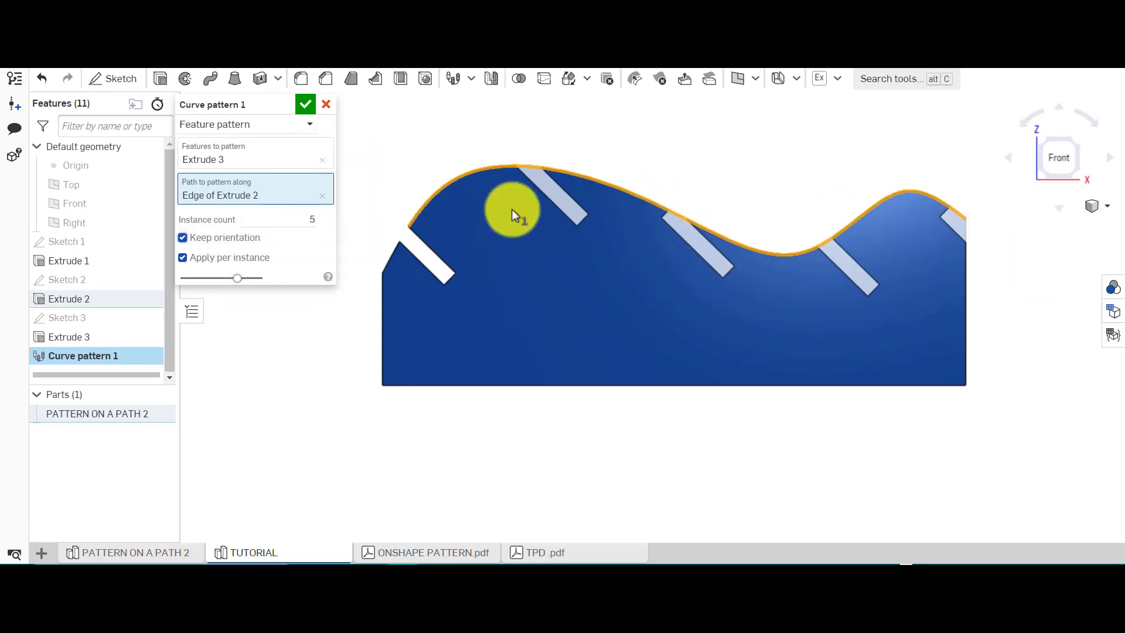
pyautogui.click(304, 104)
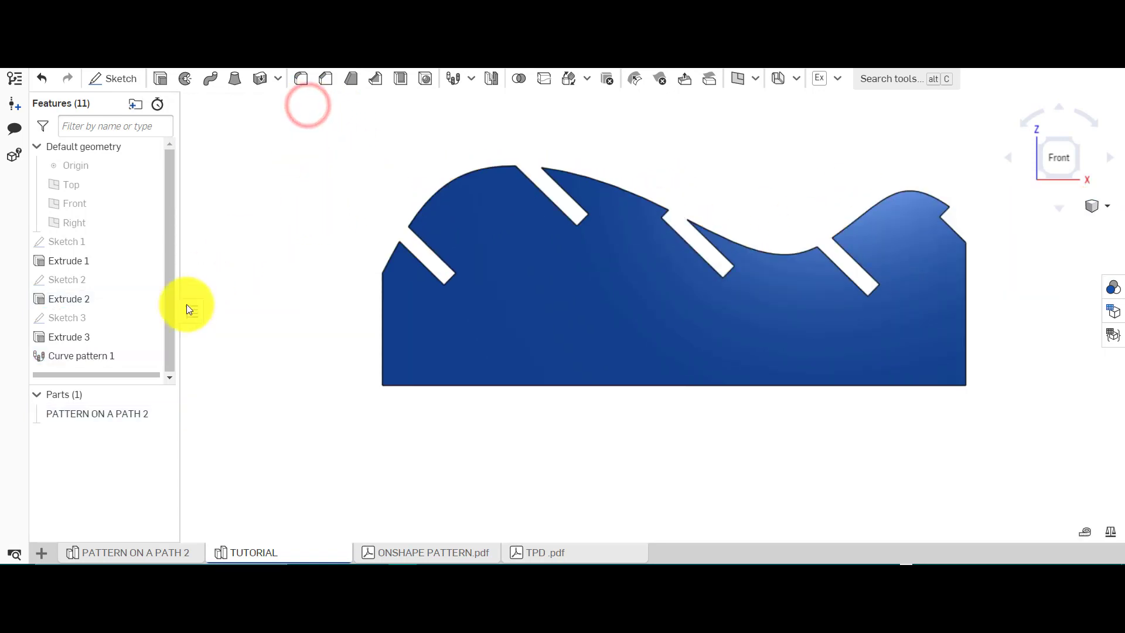
# Edit Sketch 3 to extend the slot rectangle's outer end farther beyond the block, and accept the sketch.
pyautogui.rightClick(101, 319)
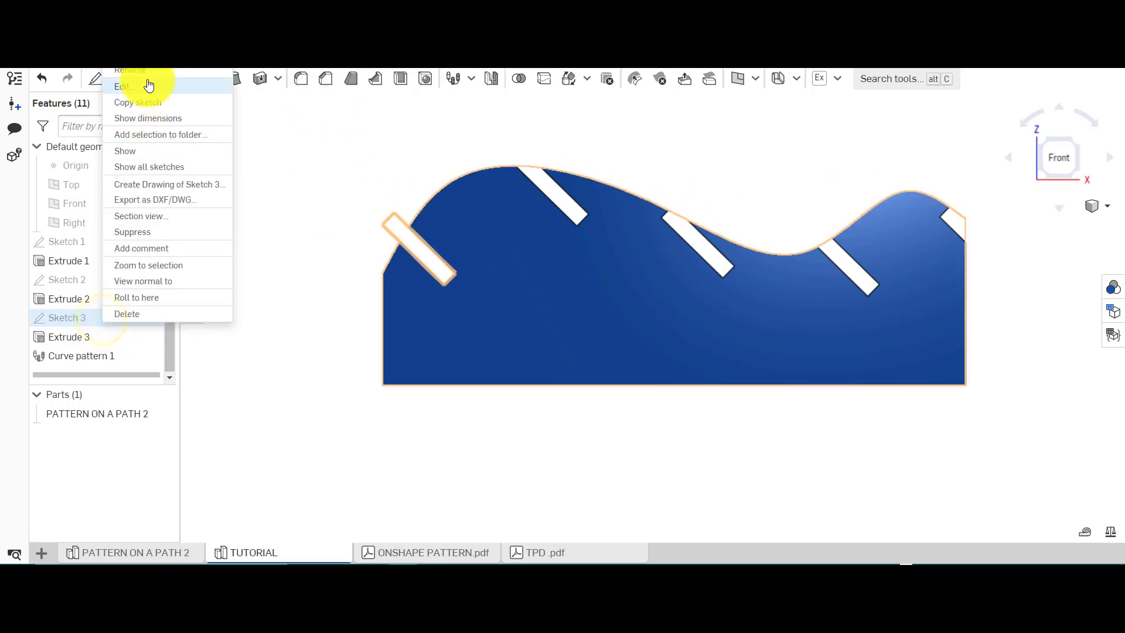
pyautogui.click(125, 87)
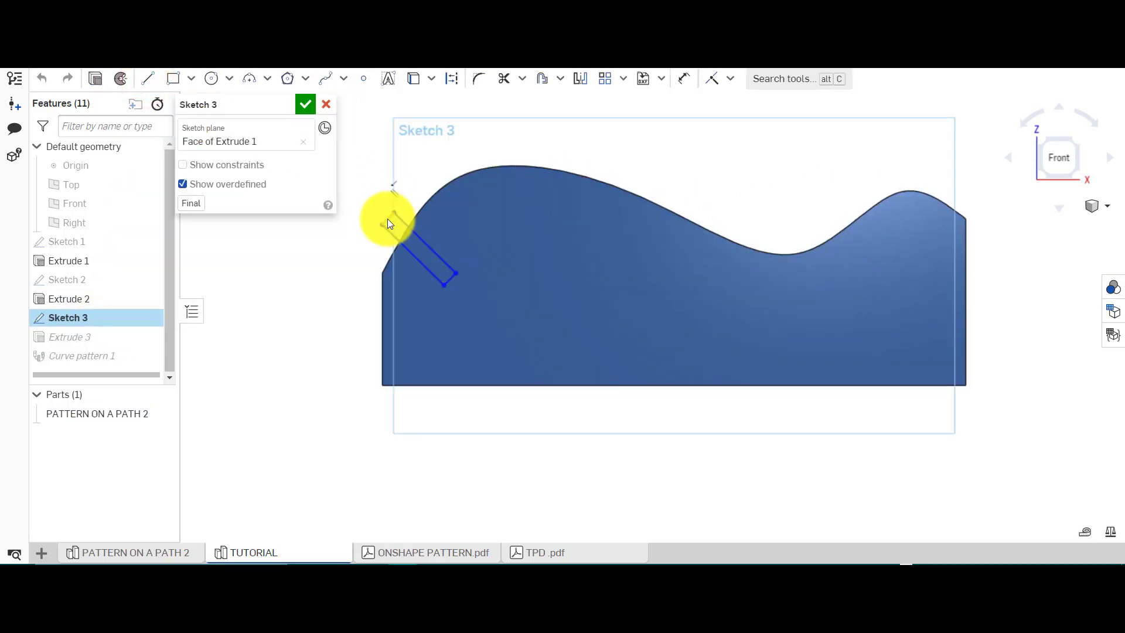
pyautogui.scroll(3, 388, 220)
pyautogui.click(389, 219)
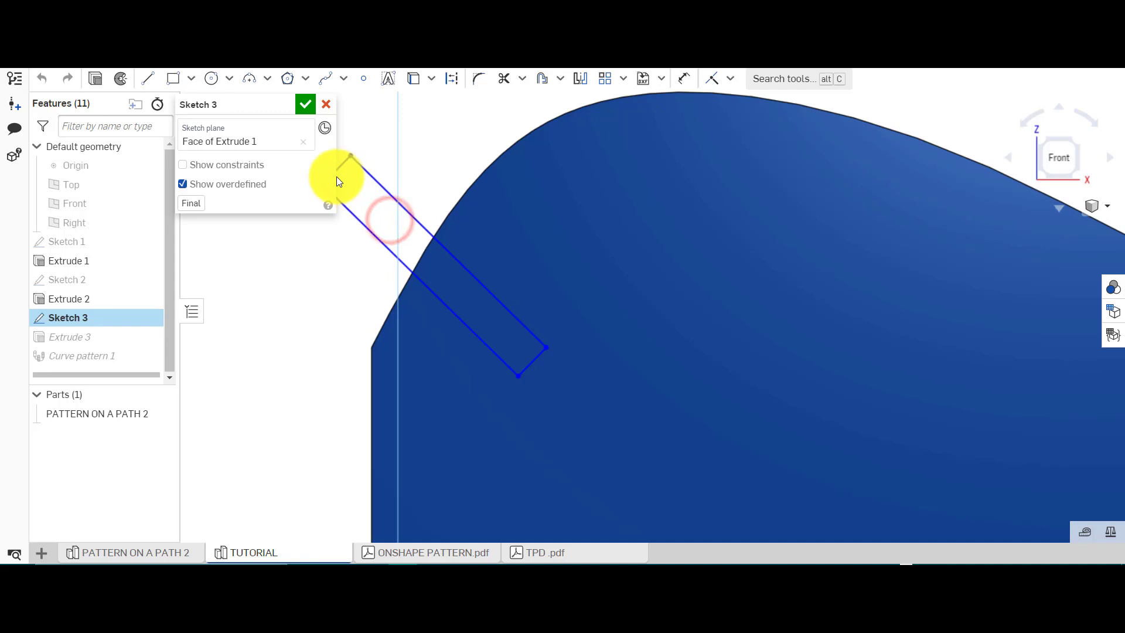
pyautogui.scroll(-5, 382, 216)
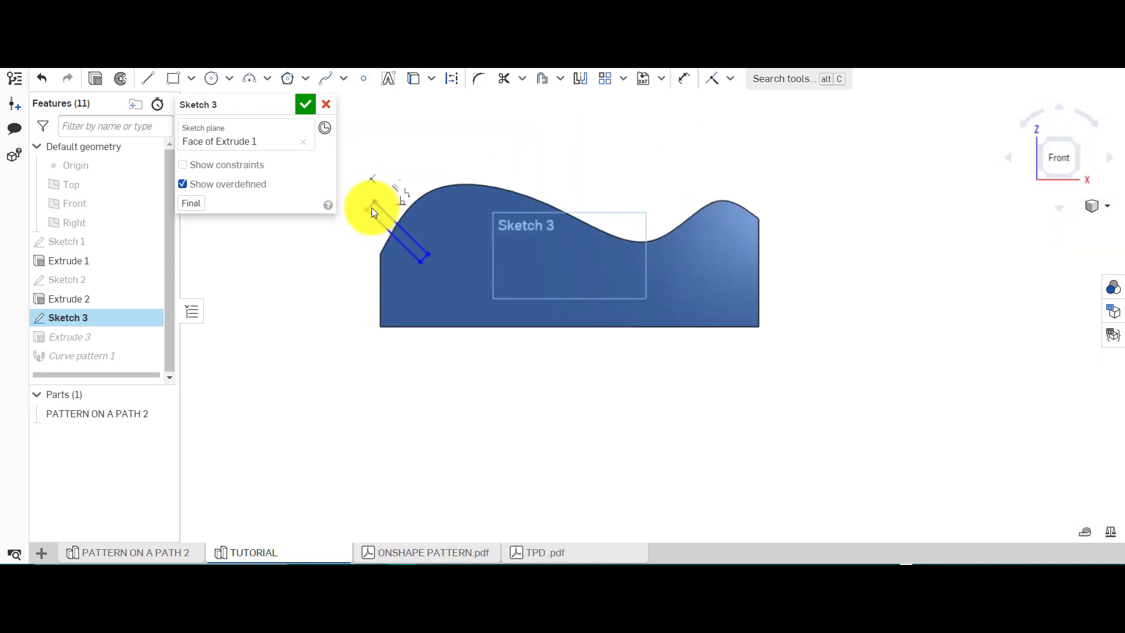
pyautogui.scroll(3, 368, 205)
pyautogui.click(368, 207)
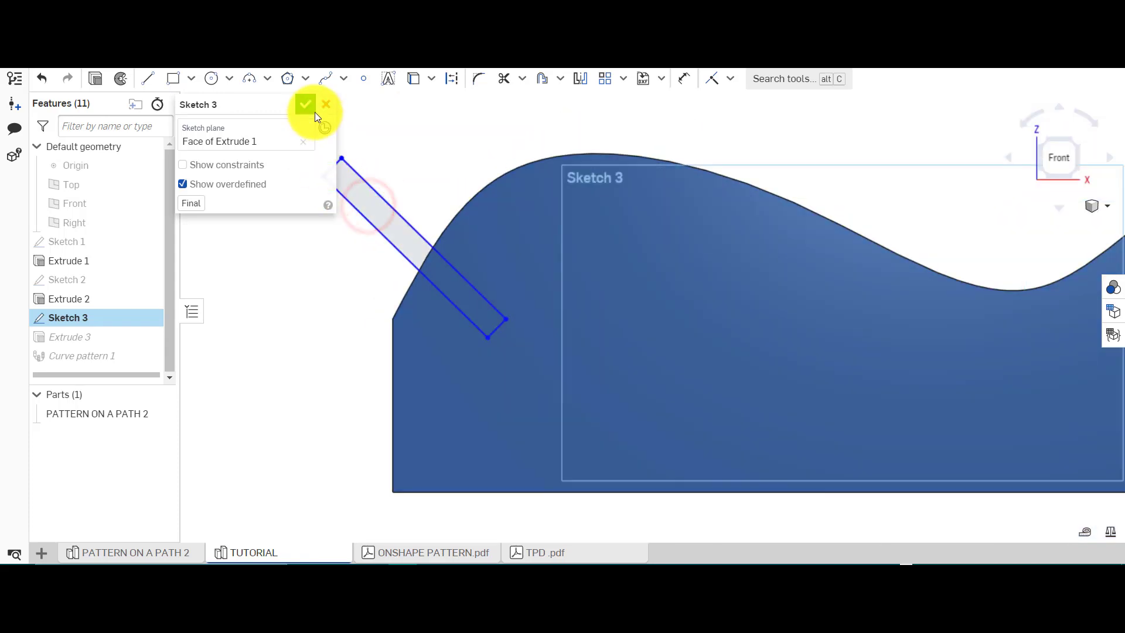
pyautogui.click(306, 104)
pyautogui.scroll(3, 273, 253)
pyautogui.scroll(-5, 273, 253)
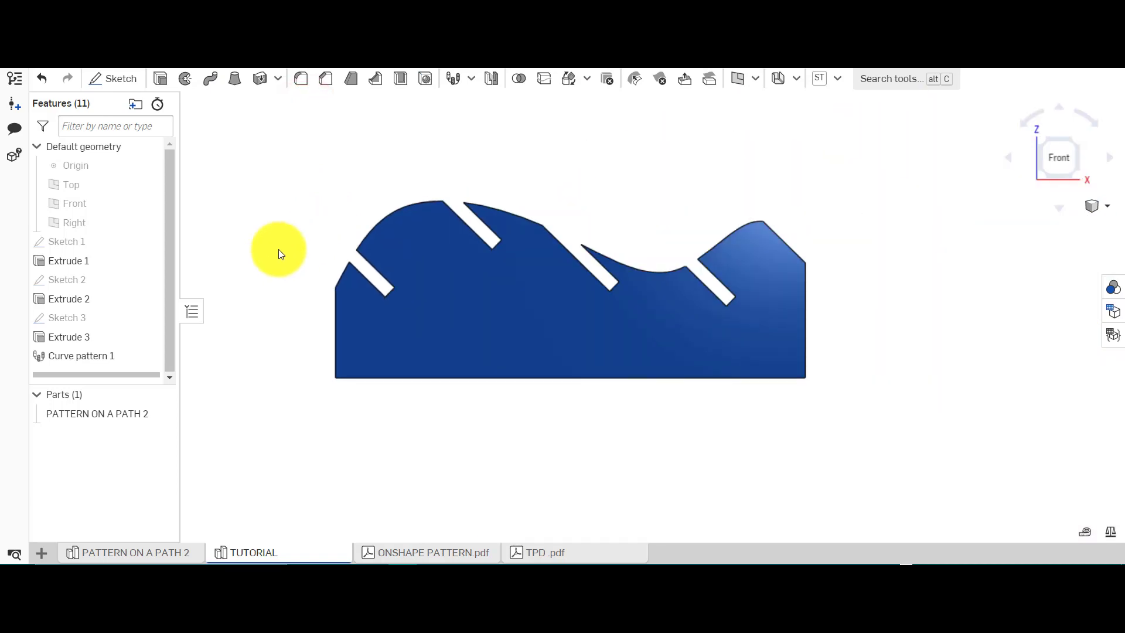
pyautogui.scroll(2, 495, 208)
# Edit Curve pattern 1 to disable Keep orientation so the slots follow the wavy edge, and accept the change.
pyautogui.click(93, 356)
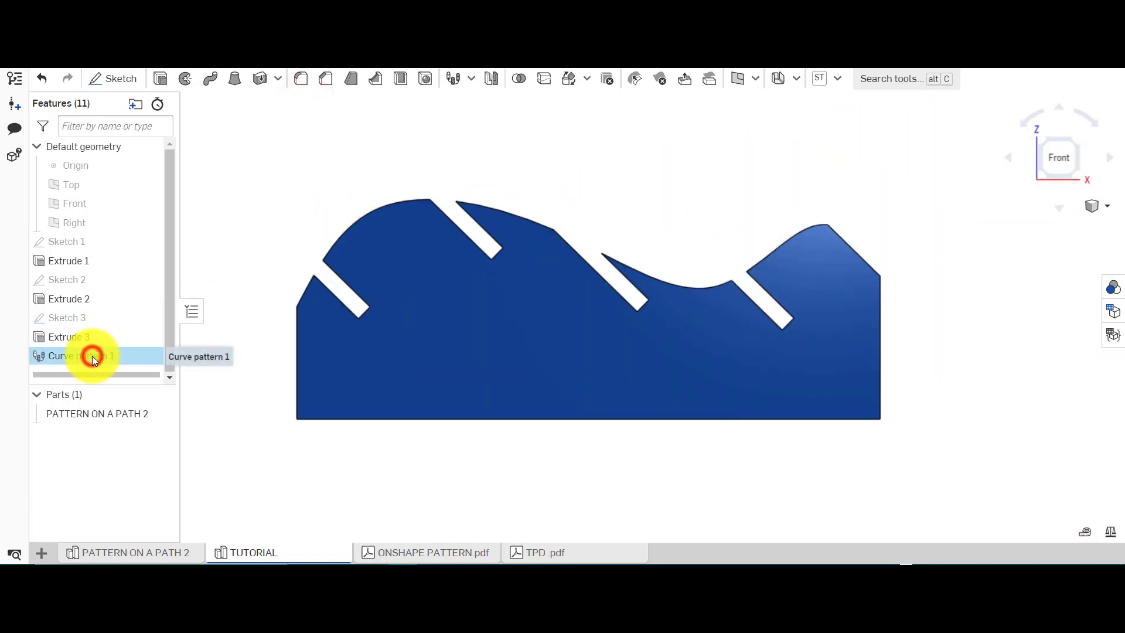
pyautogui.rightClick(93, 356)
pyautogui.click(148, 382)
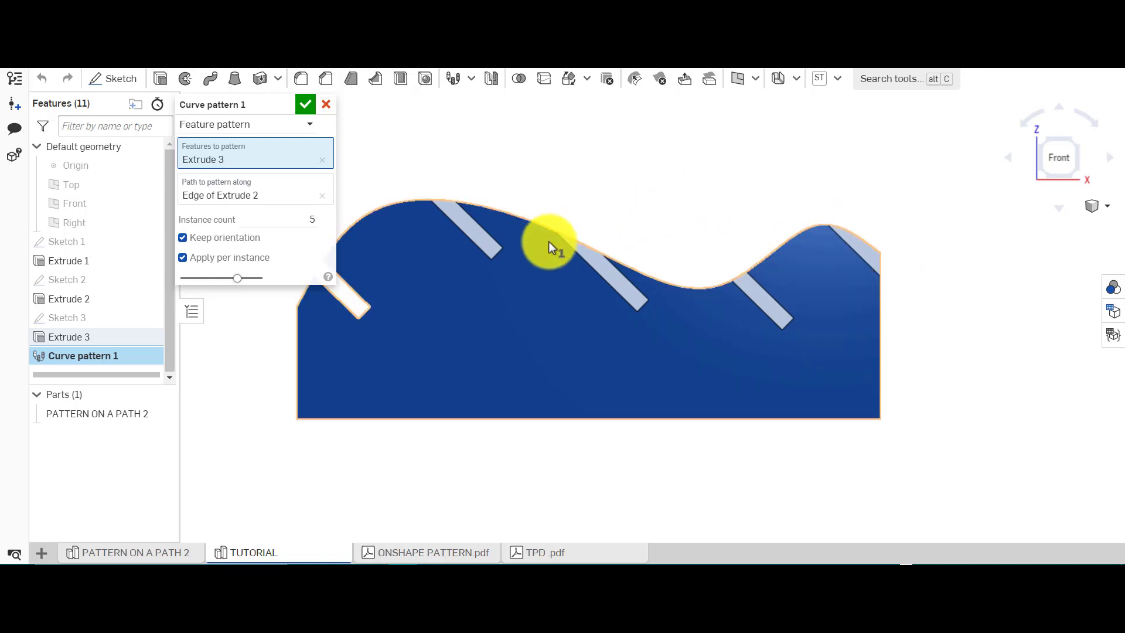
pyautogui.click(259, 241)
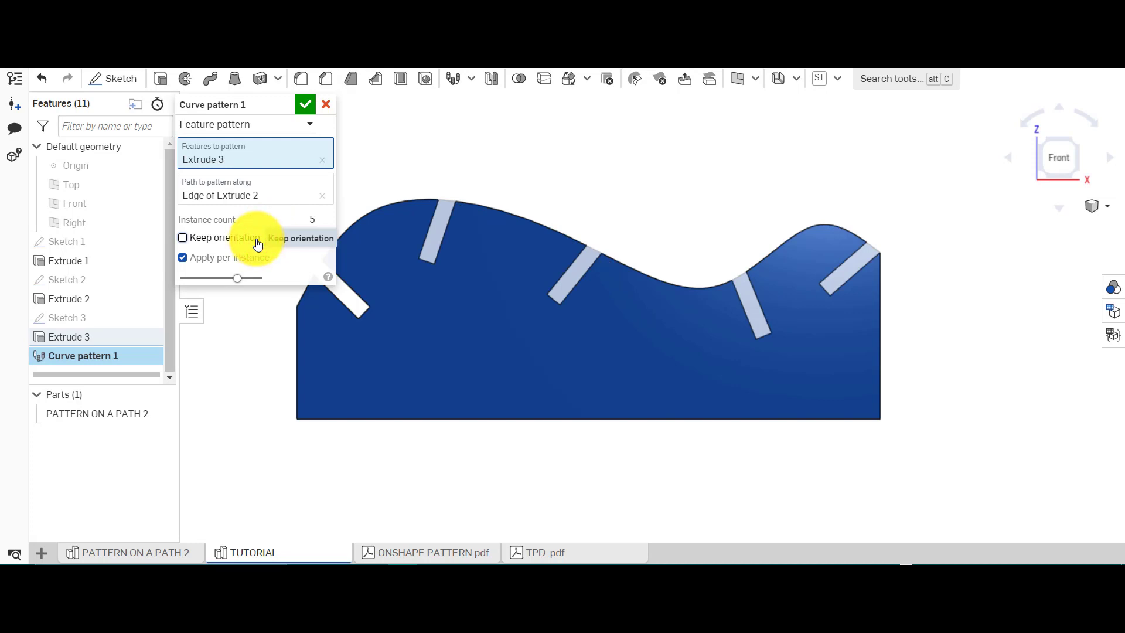
pyautogui.click(259, 242)
pyautogui.click(258, 242)
pyautogui.click(305, 104)
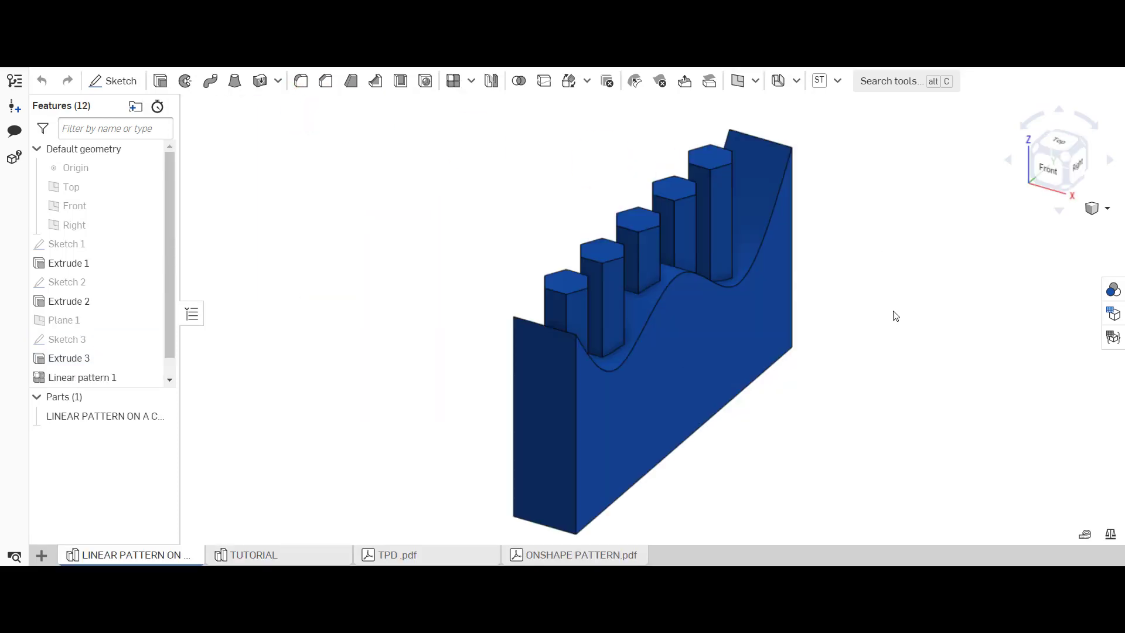
# Examine the hexagonal posts on the wavy block in the LINEAR PATTERN ON A CURVE model from several angles, including isometric.
pyautogui.moveTo(892, 314); pyautogui.dragTo(855, 309, button='right')
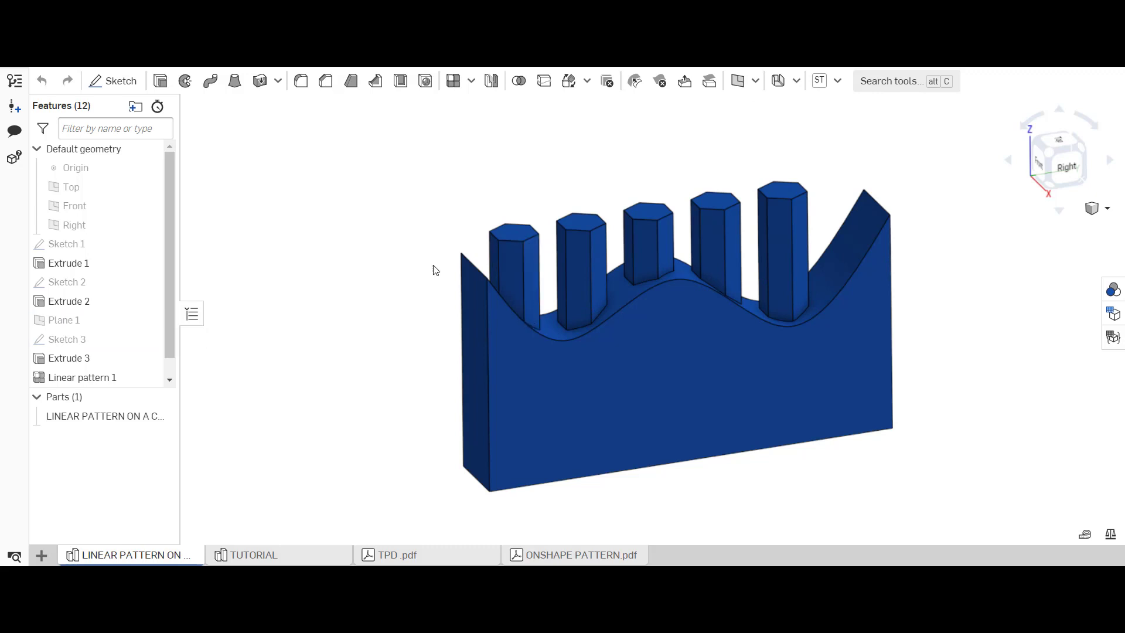
pyautogui.moveTo(444, 266); pyautogui.dragTo(429, 249, button='right')
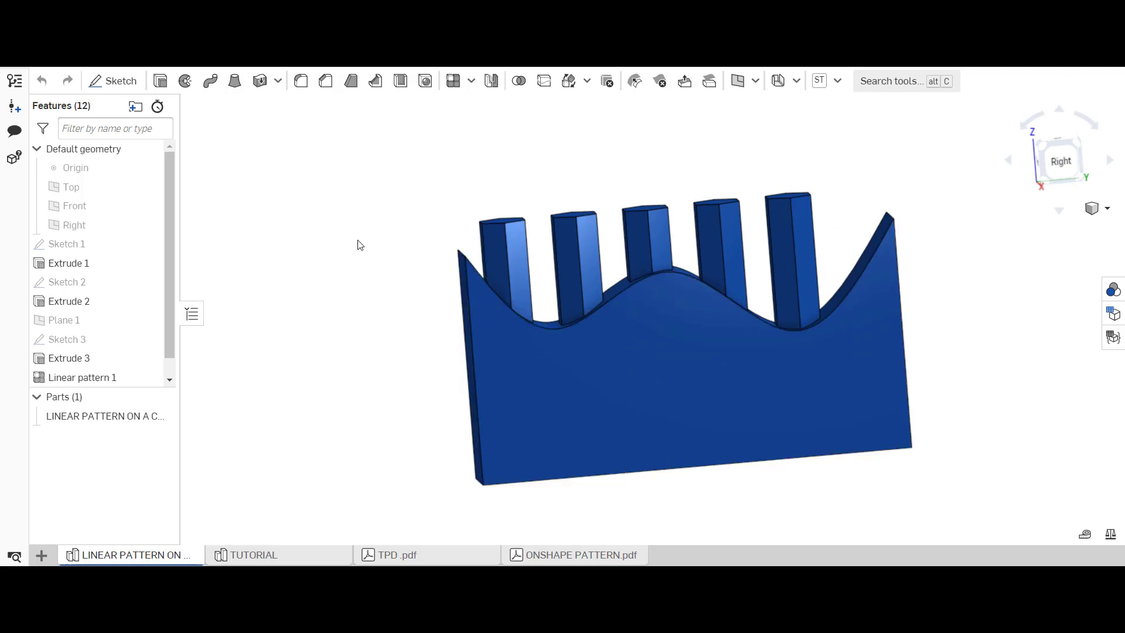
pyautogui.hotkey('shift', '7')
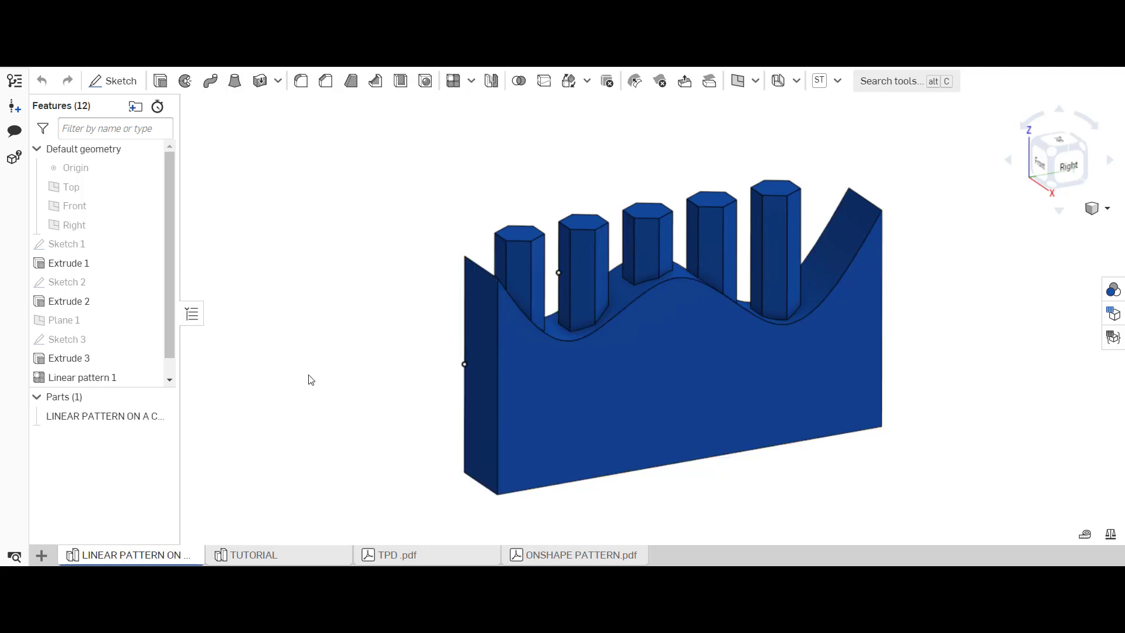
# In the TUTORIAL part studio, extrude the Sketch 3 hexagon downward to the wavy surface with Up to next, as a new part.
pyautogui.click(263, 556)
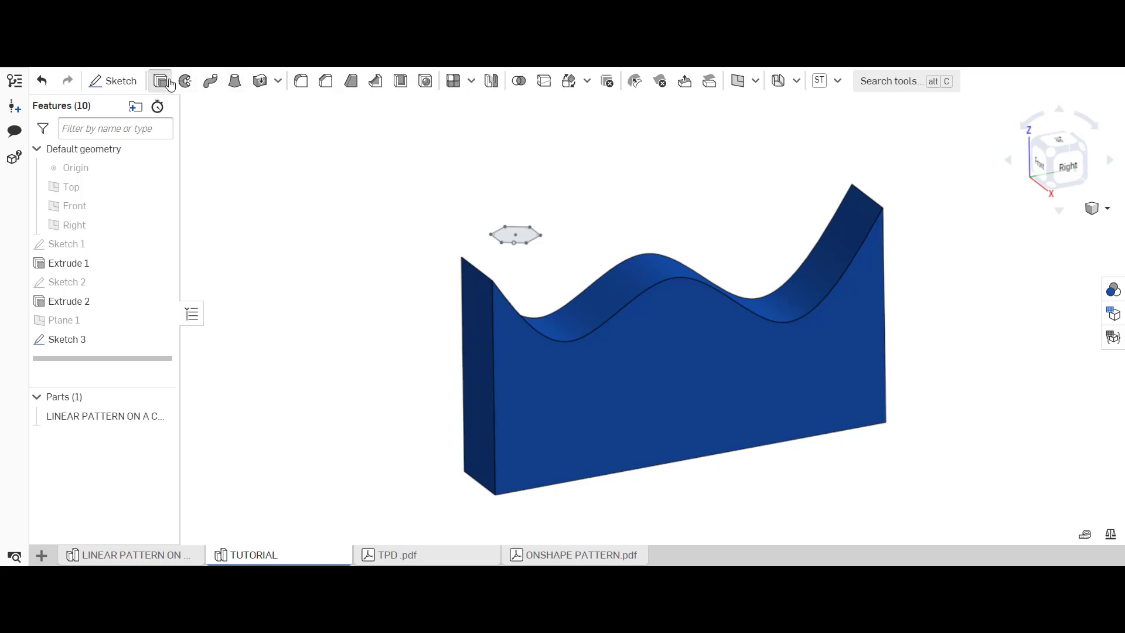
pyautogui.hotkey('shift', 'e')
pyautogui.click(527, 242)
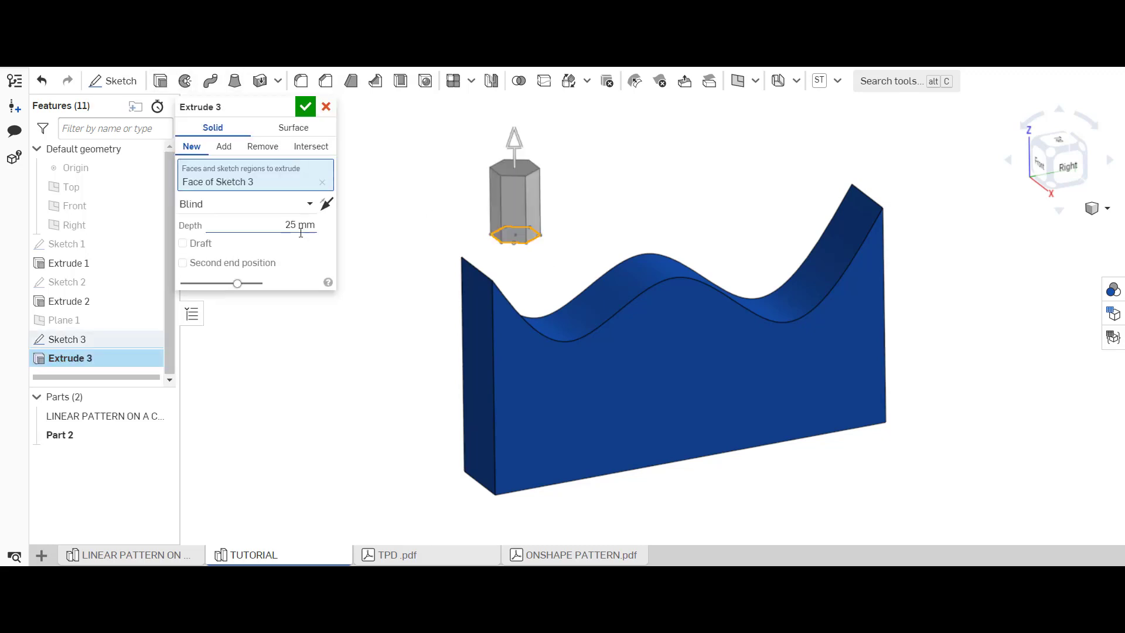
pyautogui.click(326, 204)
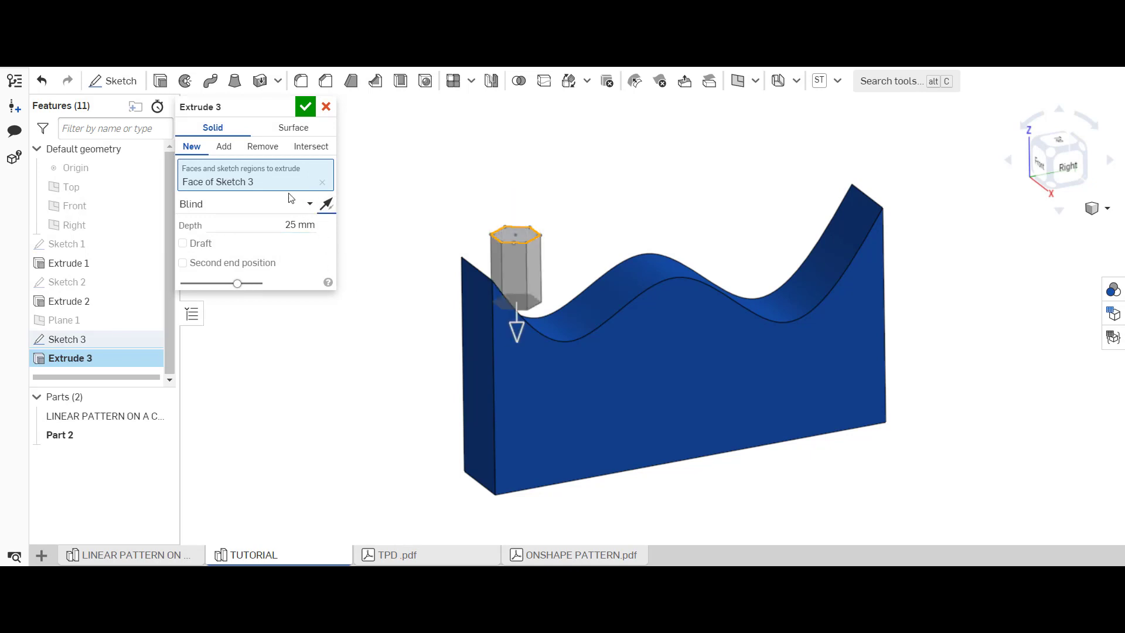
pyautogui.click(223, 210)
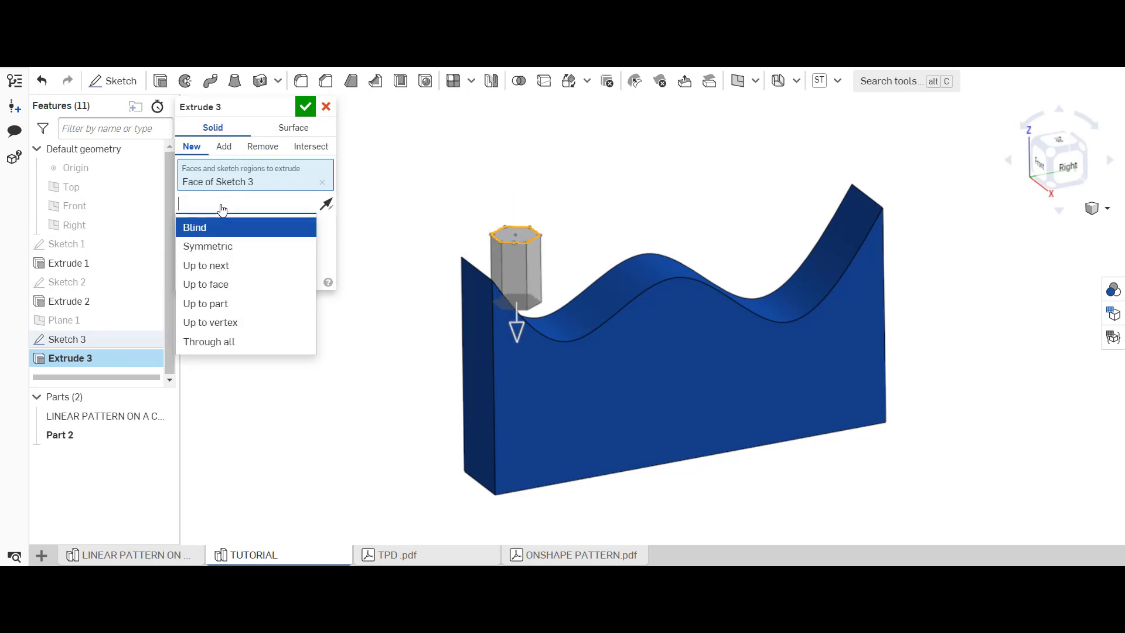
pyautogui.click(238, 264)
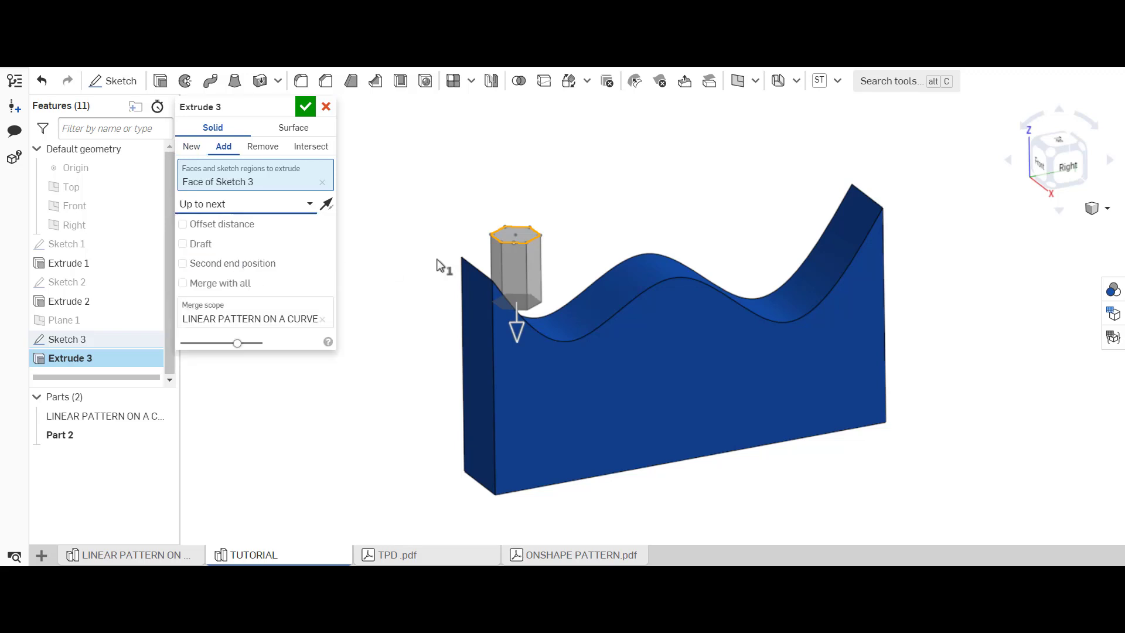
pyautogui.moveTo(602, 226)
pyautogui.mouseDown(button='right')
pyautogui.moveTo(575, 223)
pyautogui.moveTo(517, 297)
pyautogui.mouseUp(button='right')
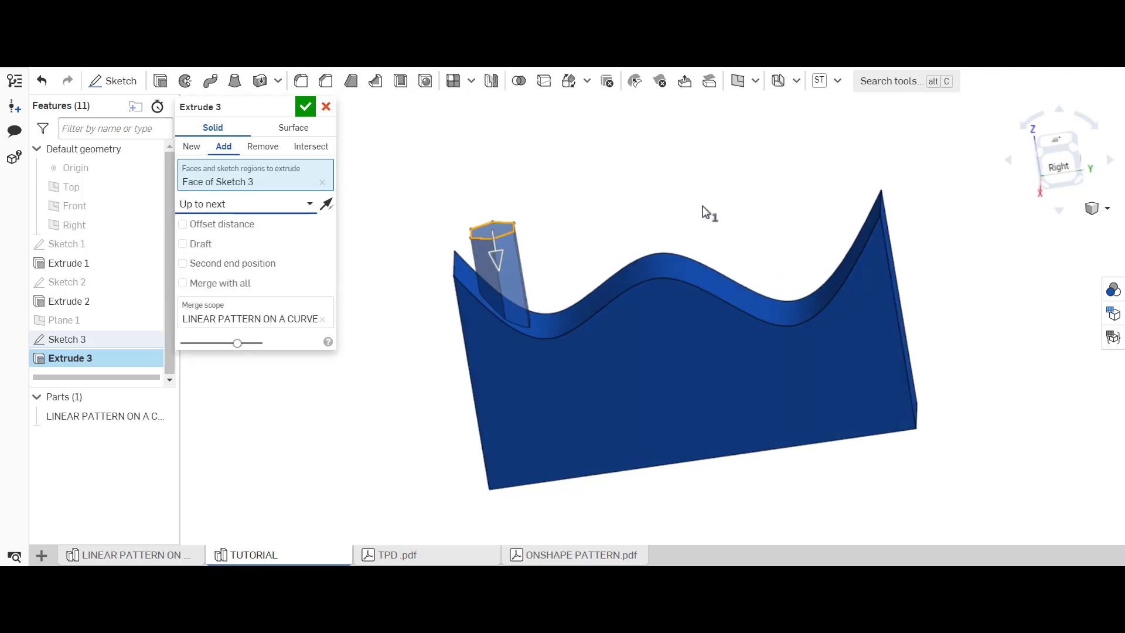
pyautogui.click(192, 146)
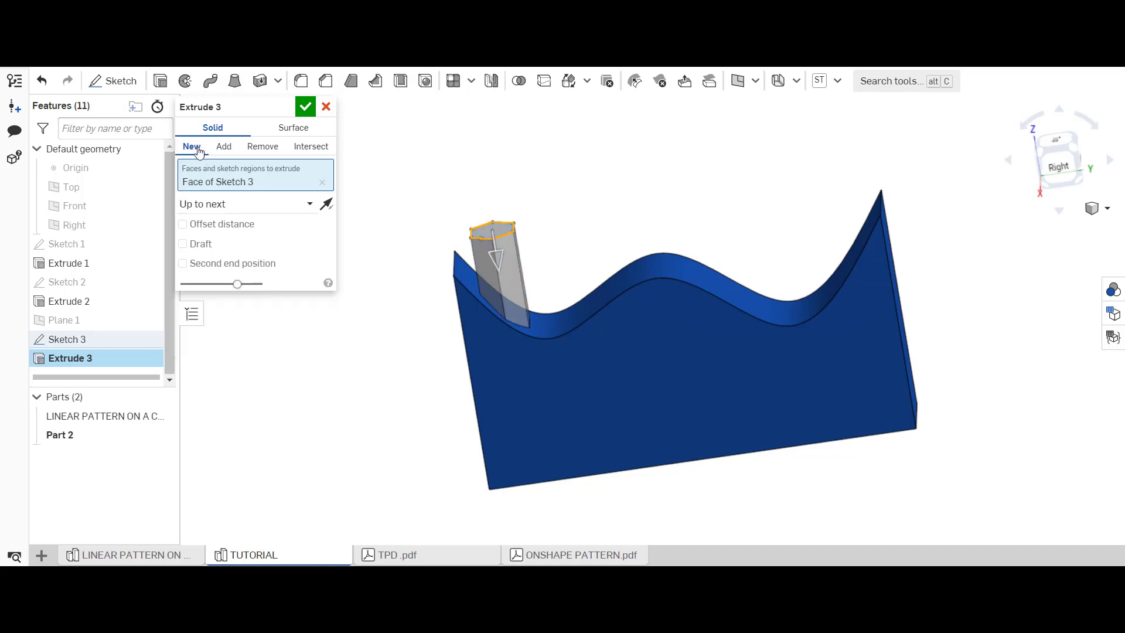
pyautogui.click(308, 108)
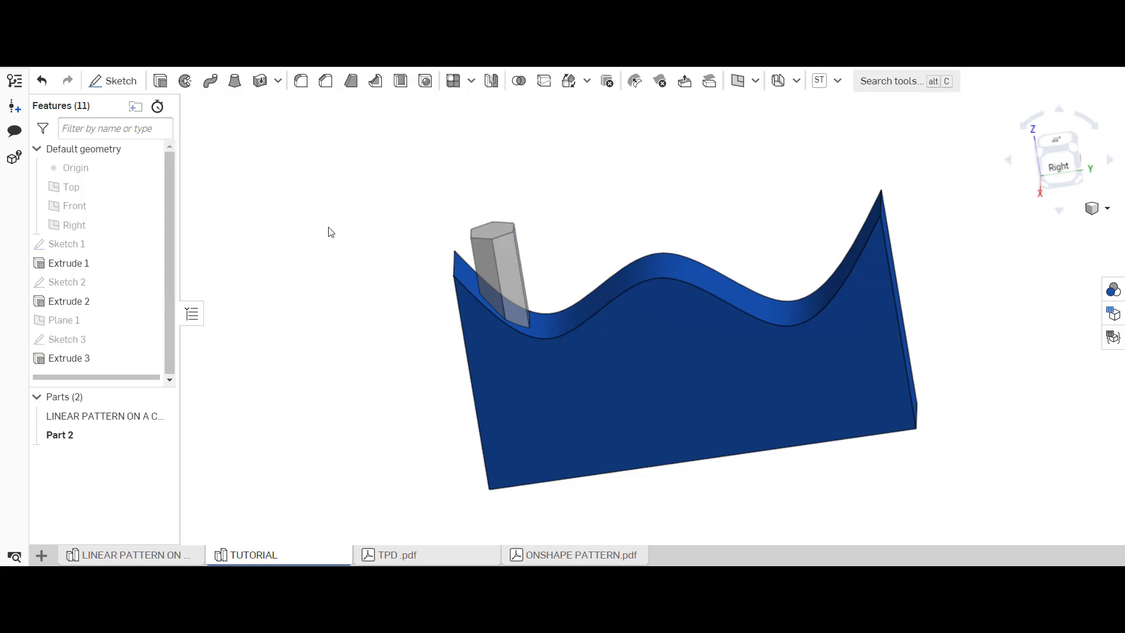
# Try a linear part pattern of the hexagonal post with 5 instances along the block's lower long edge, direction flipped onto the block.
pyautogui.moveTo(331, 232); pyautogui.dragTo(391, 211, button='right')
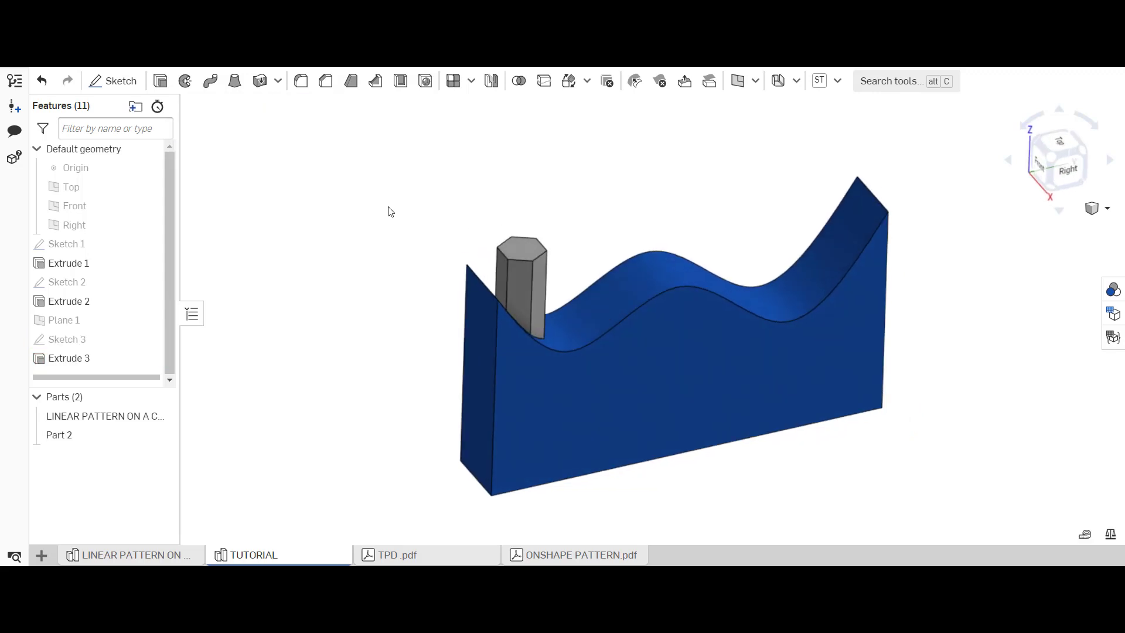
pyautogui.click(454, 82)
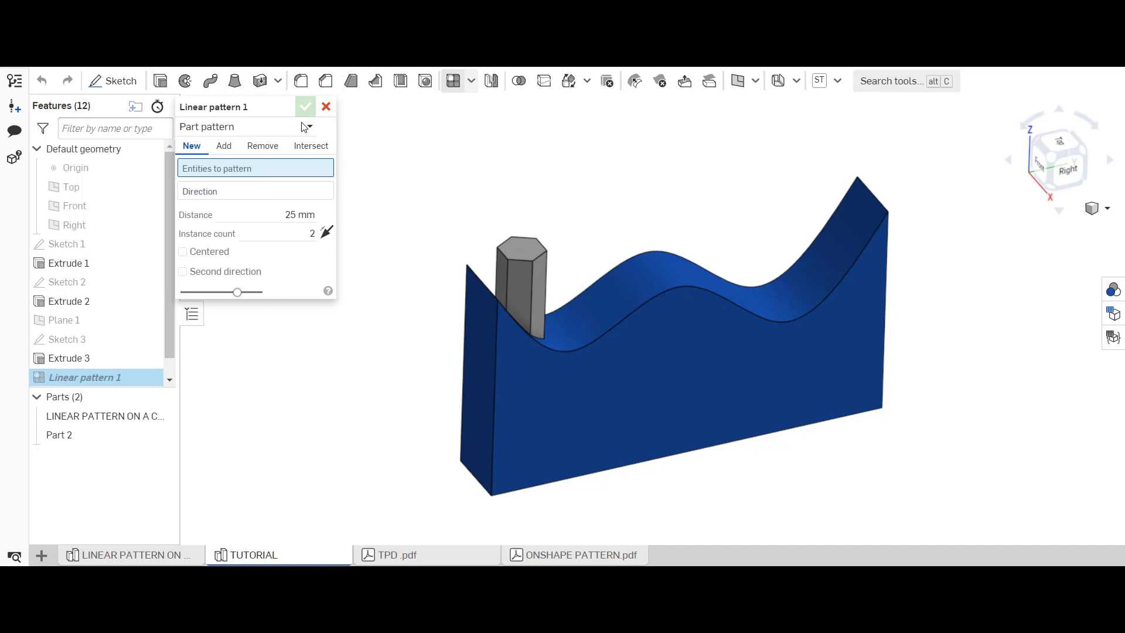
pyautogui.click(243, 134)
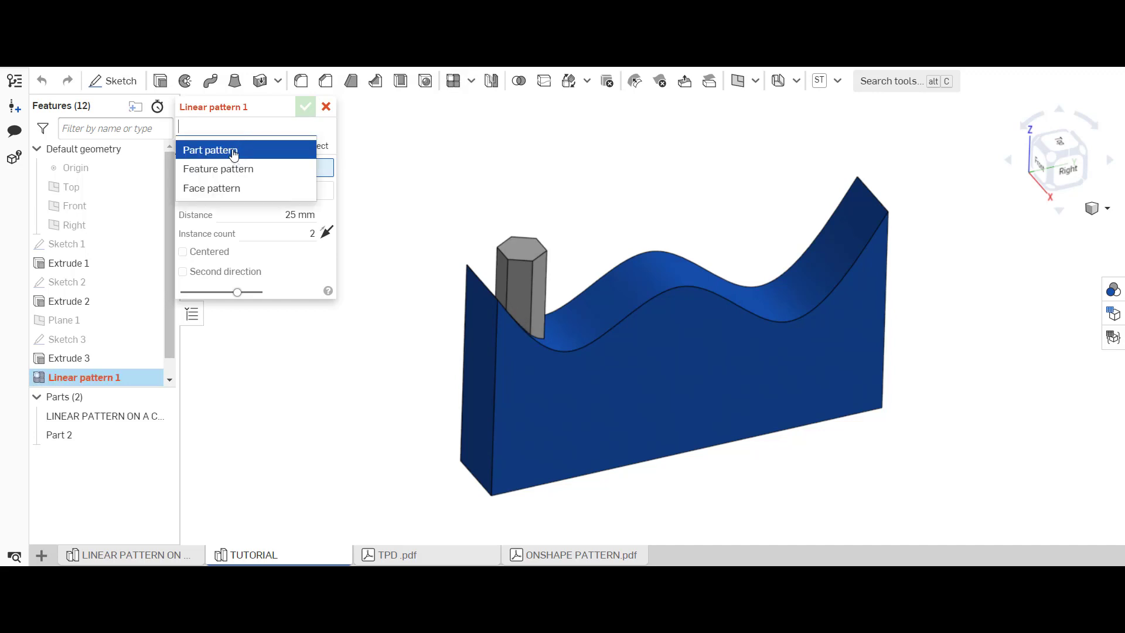
pyautogui.click(234, 151)
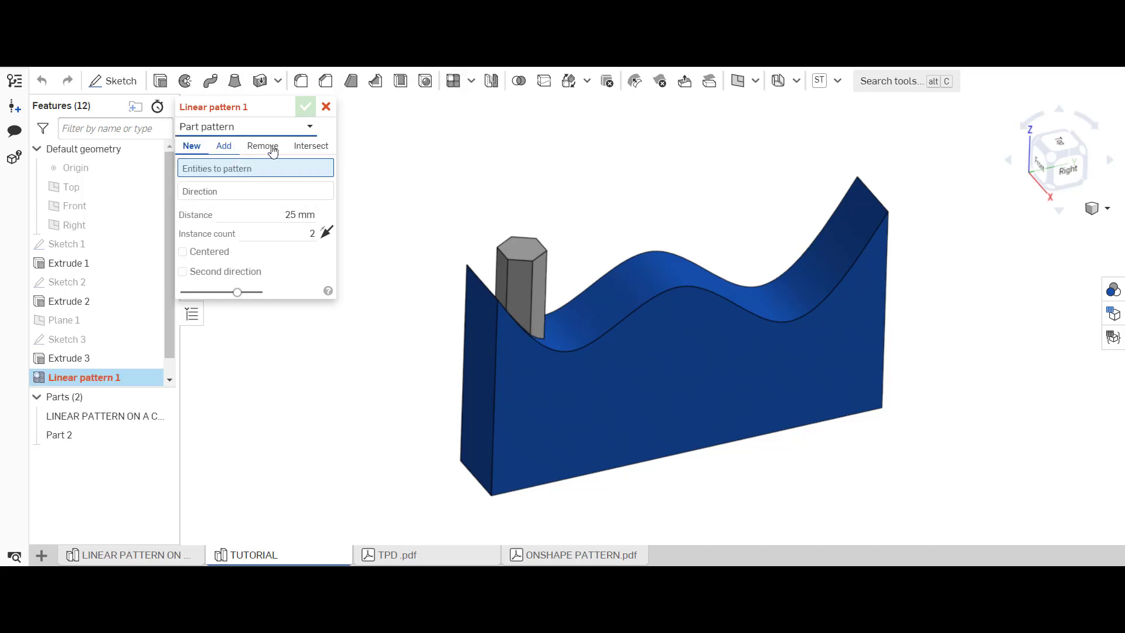
pyautogui.click(85, 437)
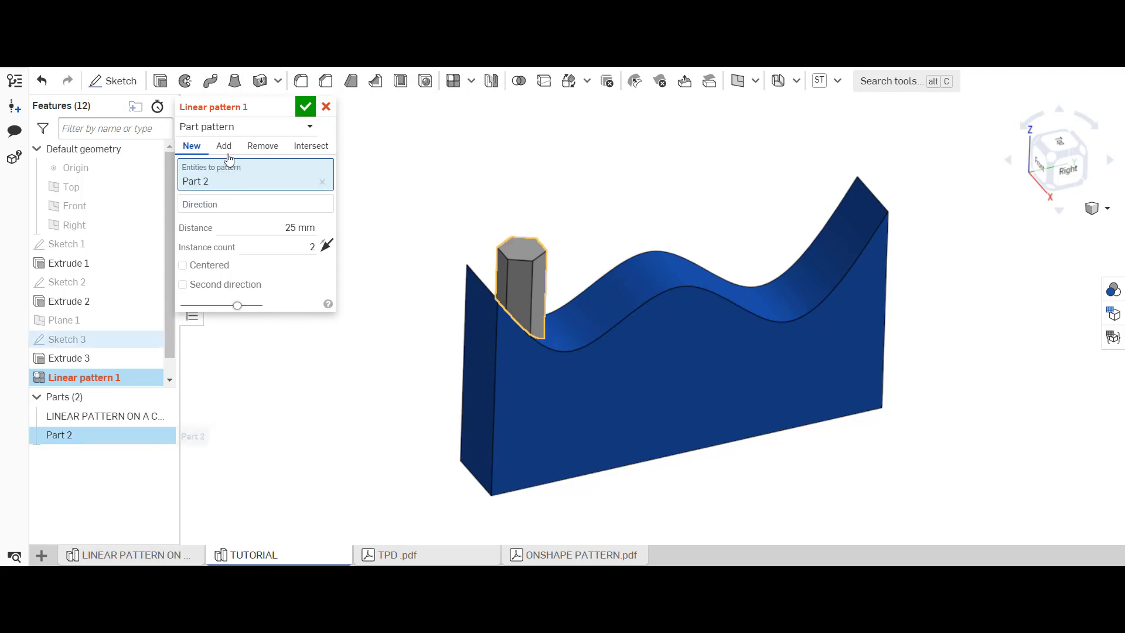
pyautogui.click(590, 475)
pyautogui.doubleClick(311, 264)
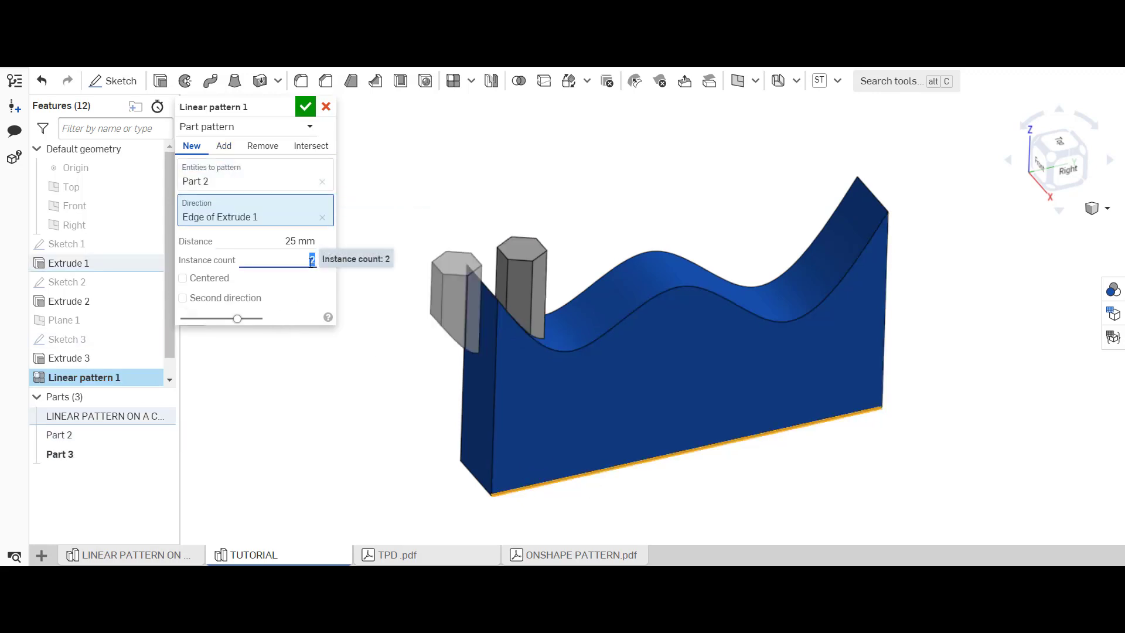
pyautogui.write('5')
pyautogui.click(327, 259)
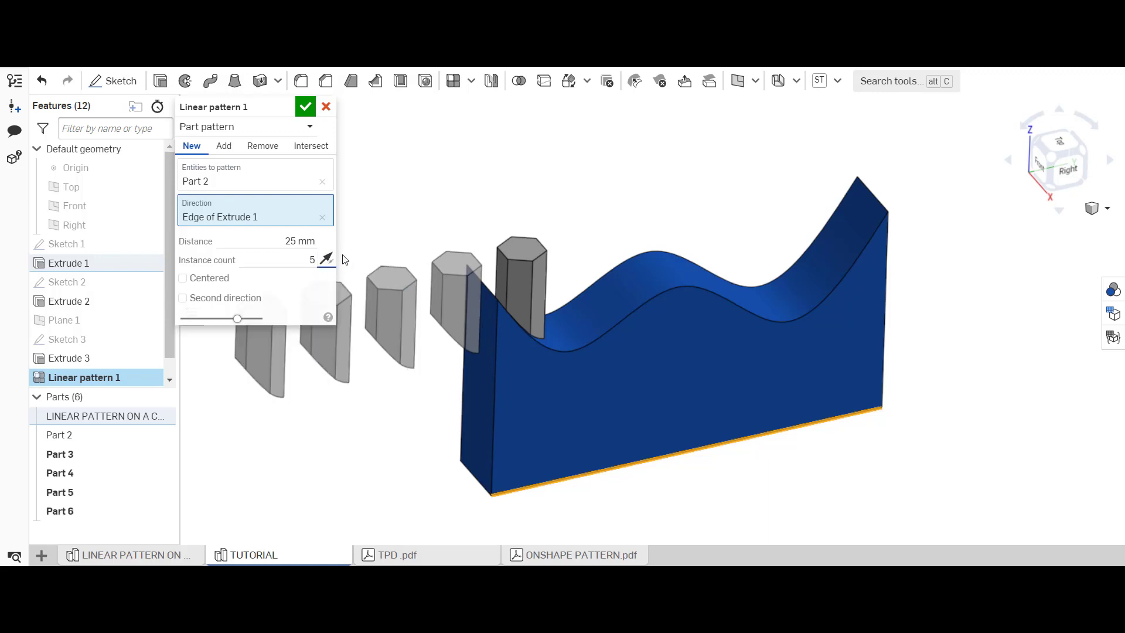
pyautogui.moveTo(381, 341); pyautogui.dragTo(363, 322, button='right')
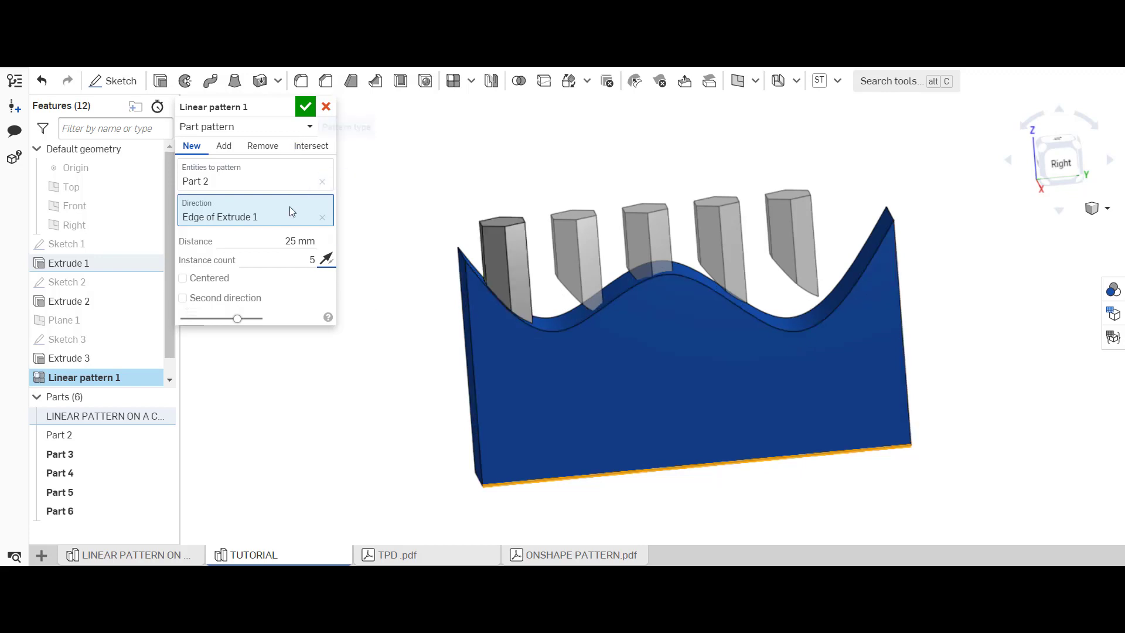
# Try the linear pattern as a feature pattern of Extrude 3, and cancel it after viewing the preview.
pyautogui.click(320, 132)
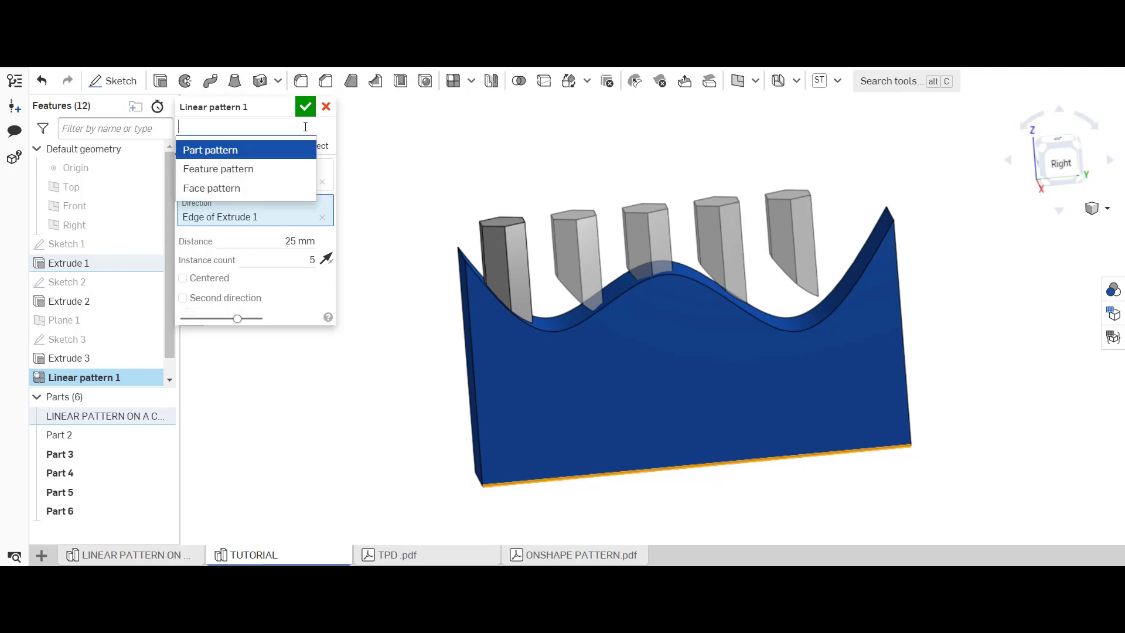
pyautogui.click(258, 169)
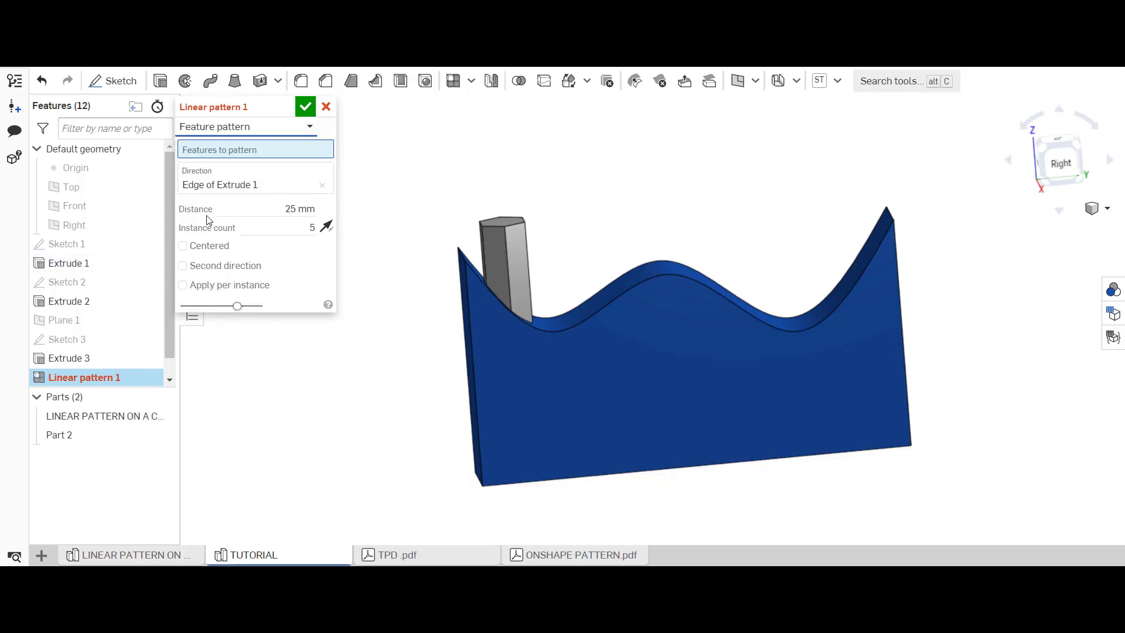
pyautogui.click(91, 357)
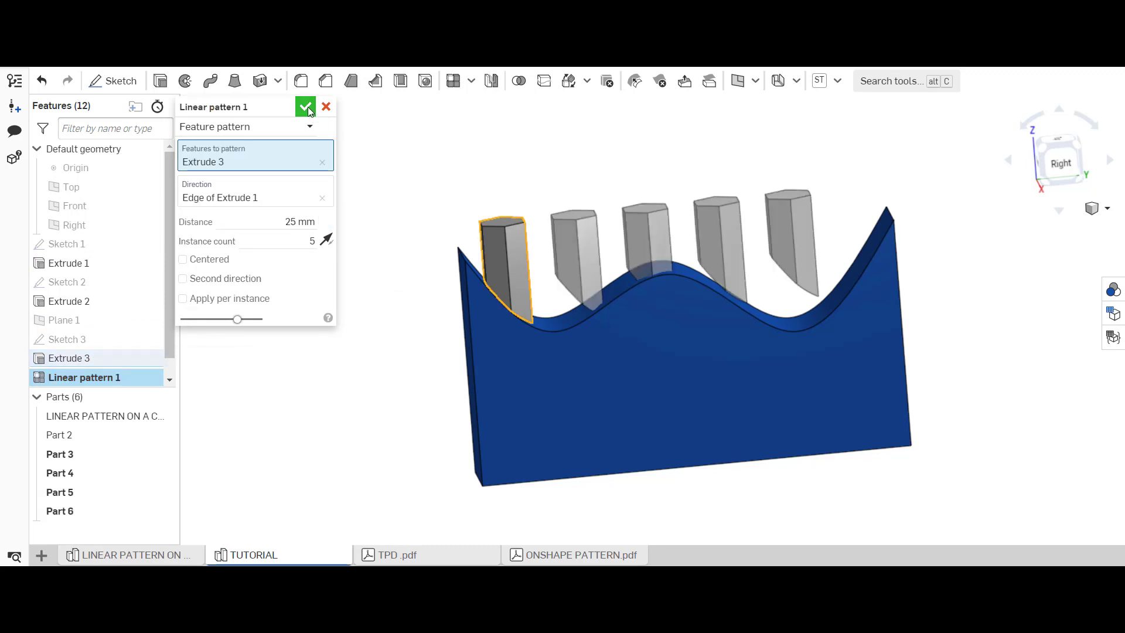
pyautogui.moveTo(377, 248); pyautogui.dragTo(394, 250, button='right')
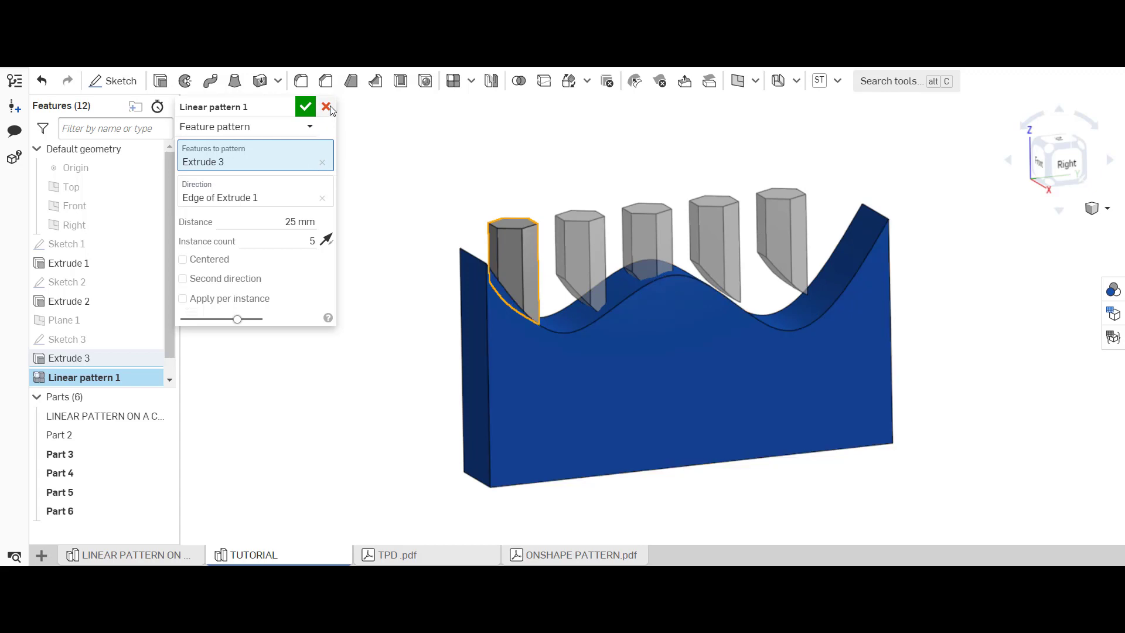
pyautogui.press('Escape')
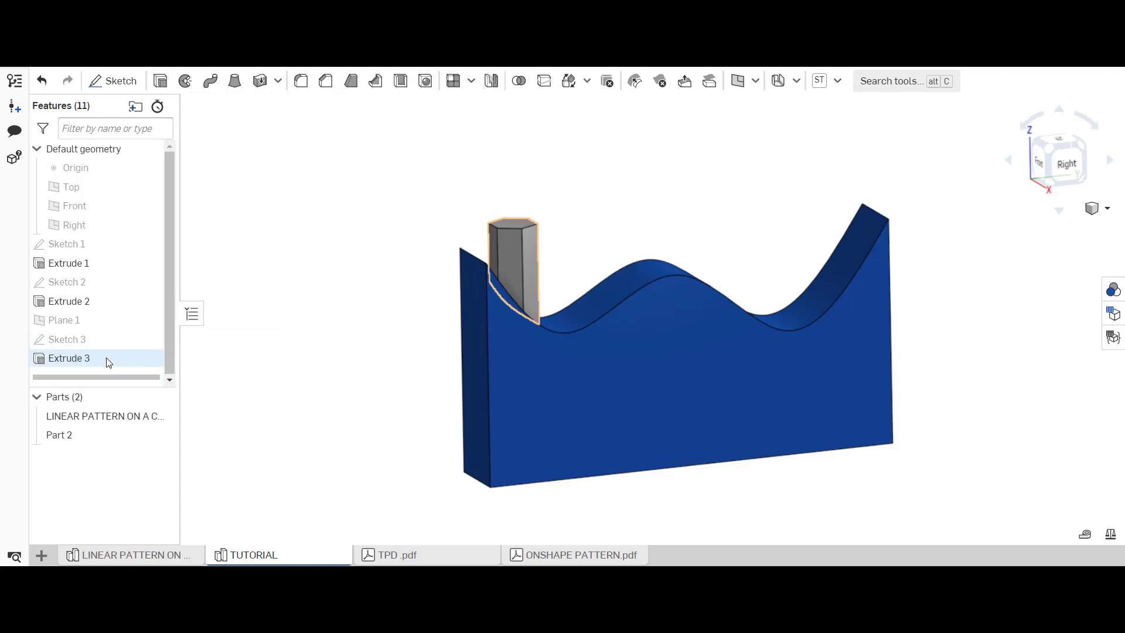
# Edit Extrude 3 to add the hexagonal post to the wavy block instead of making a new part.
pyautogui.rightClick(109, 361)
pyautogui.click(146, 386)
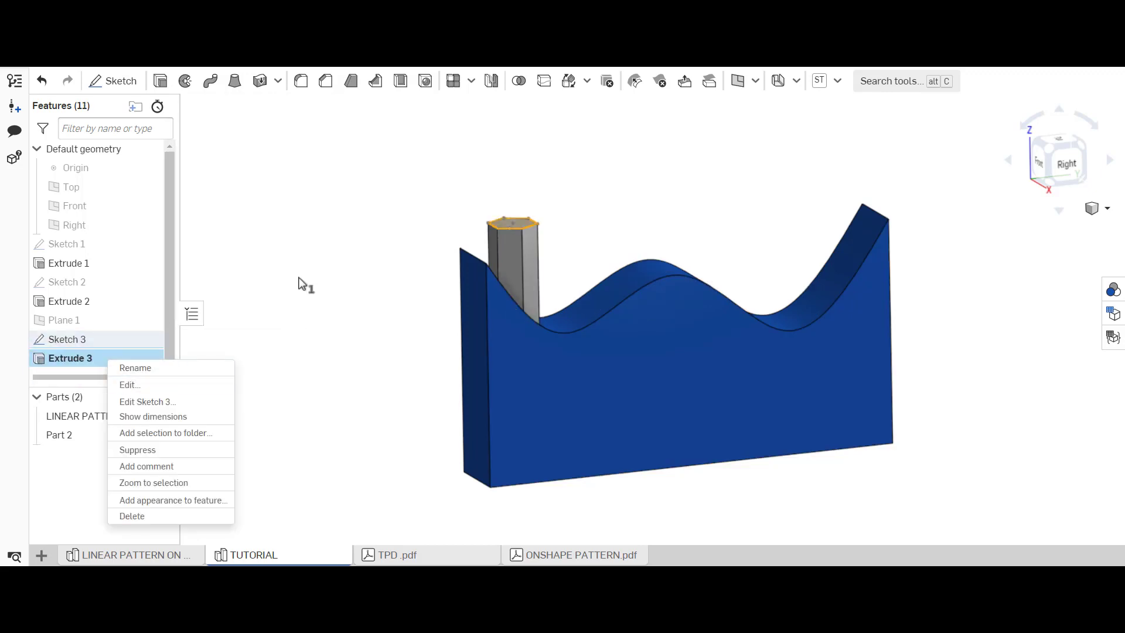
pyautogui.click(225, 147)
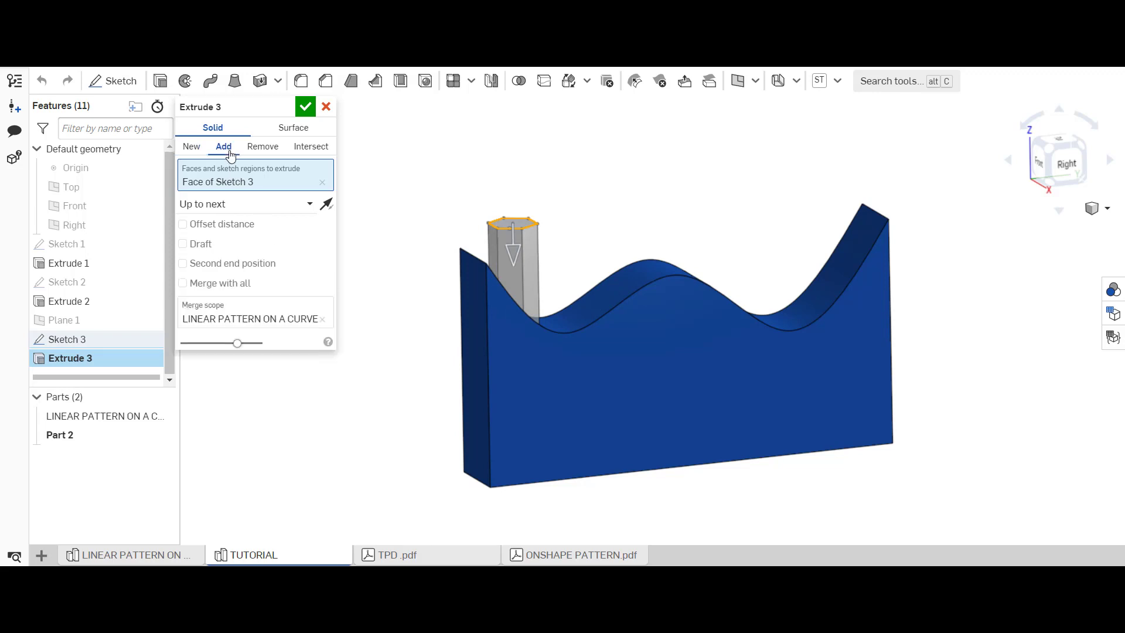
pyautogui.click(305, 107)
pyautogui.moveTo(375, 293)
pyautogui.mouseDown(button='right')
pyautogui.moveTo(322, 309)
pyautogui.moveTo(396, 303)
pyautogui.moveTo(370, 300)
pyautogui.mouseUp(button='right')
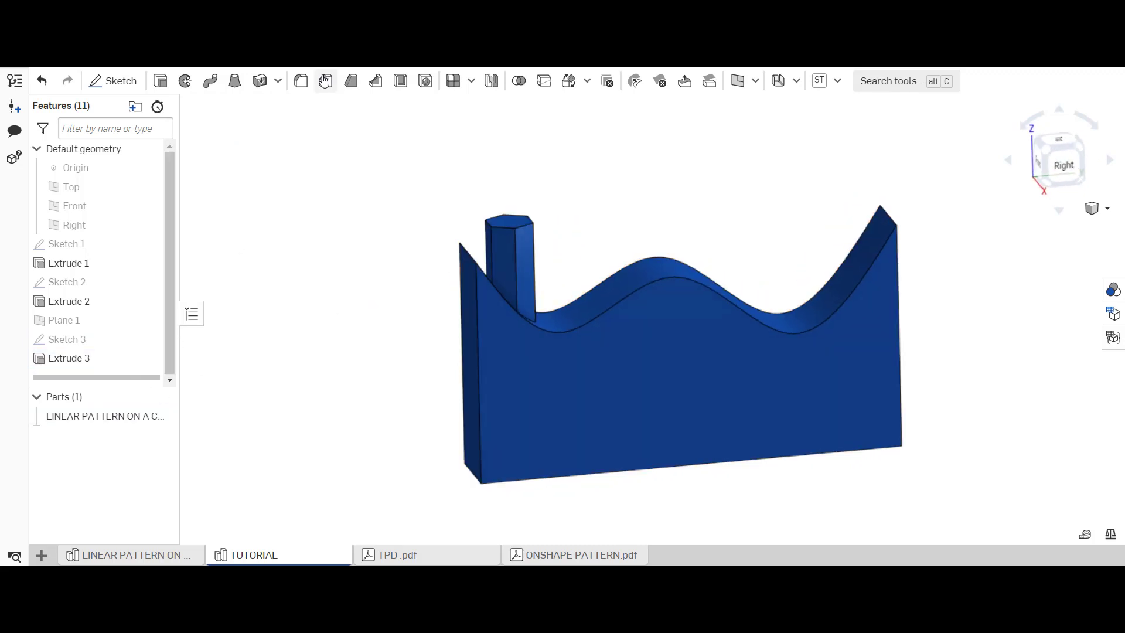
# Start a linear pattern, set its type to Feature pattern and choose Extrude 3 as the feature to pattern.
pyautogui.click(455, 81)
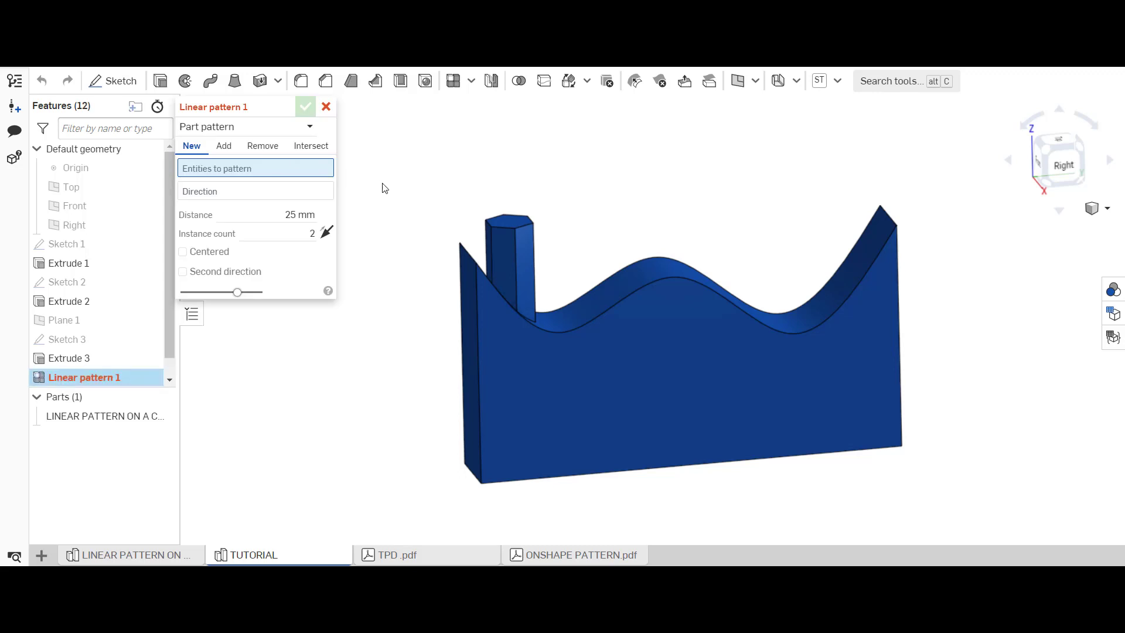
pyautogui.click(231, 127)
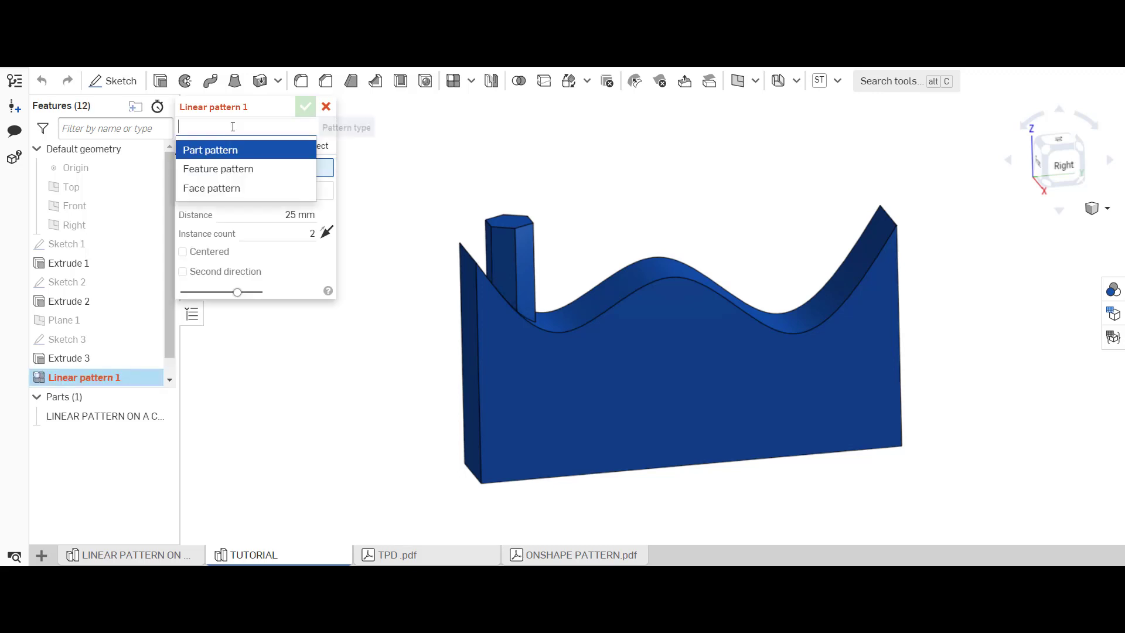
pyautogui.click(239, 170)
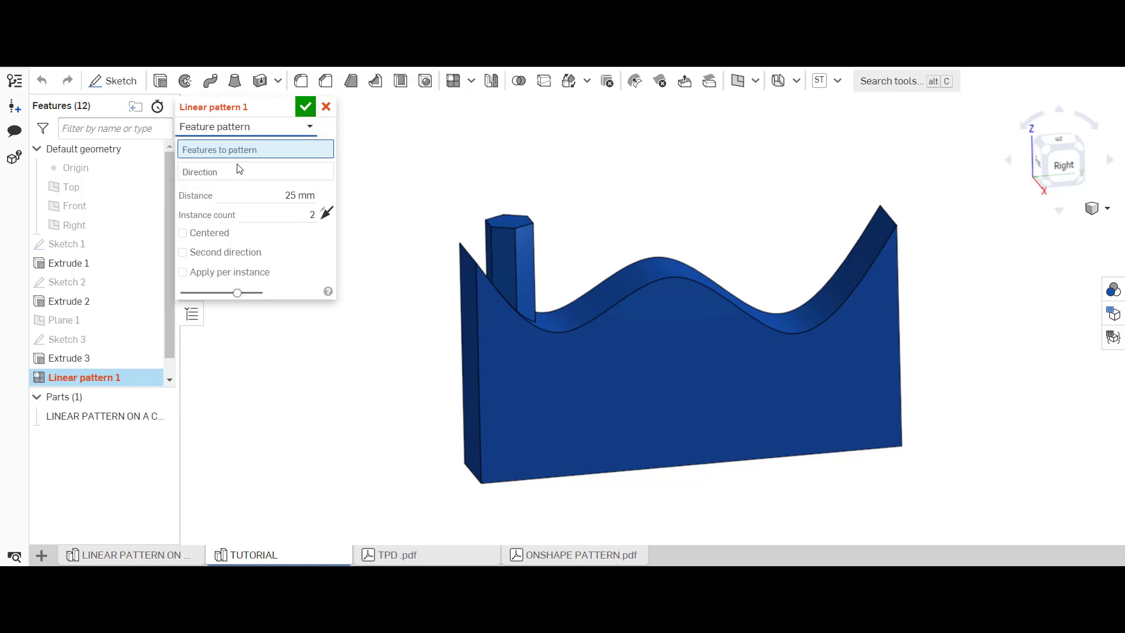
pyautogui.click(243, 131)
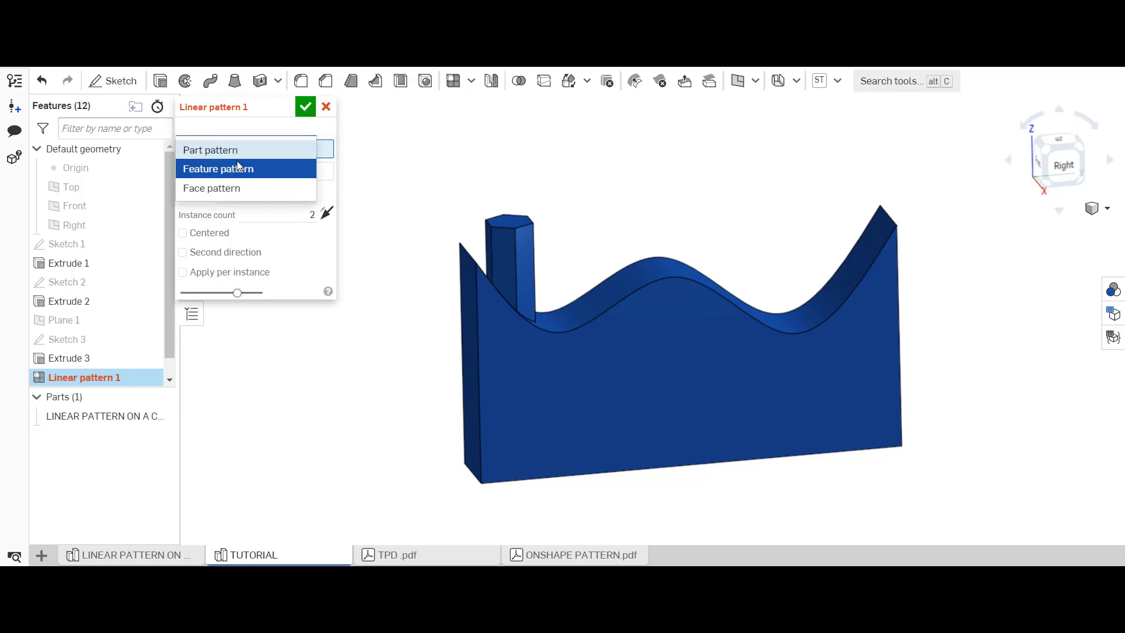
pyautogui.click(212, 151)
pyautogui.click(261, 129)
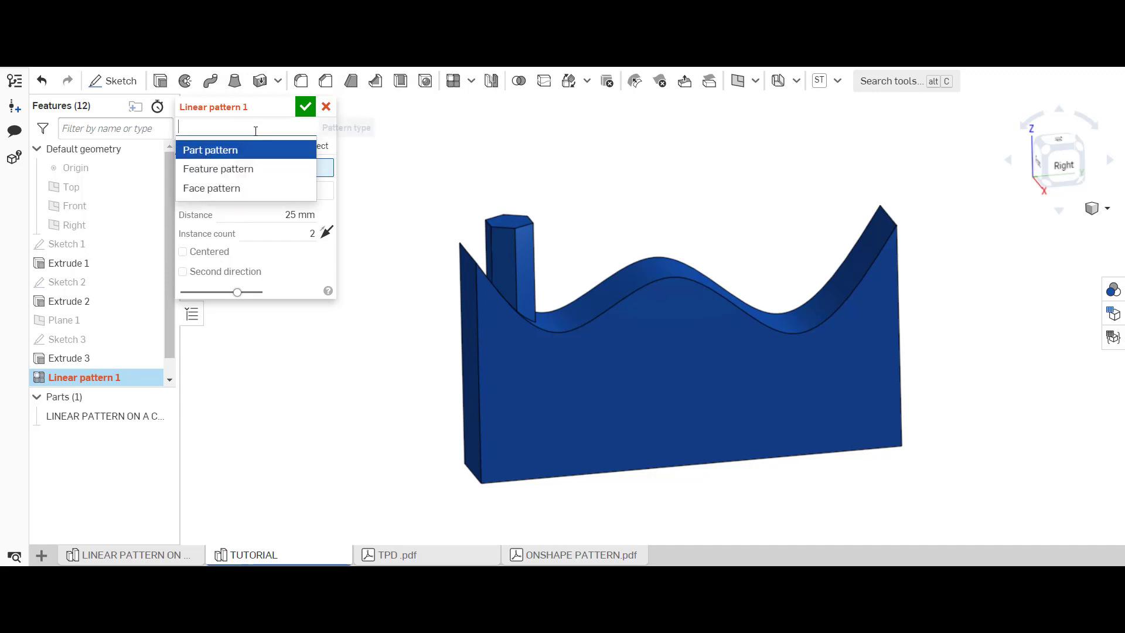
pyautogui.click(222, 168)
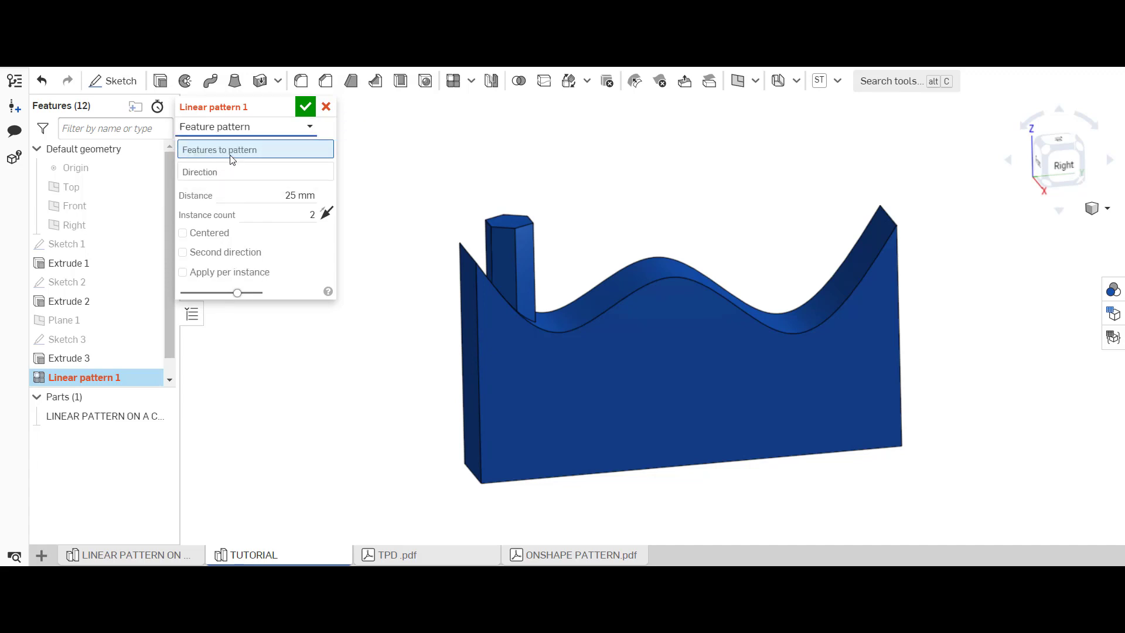
pyautogui.click(92, 357)
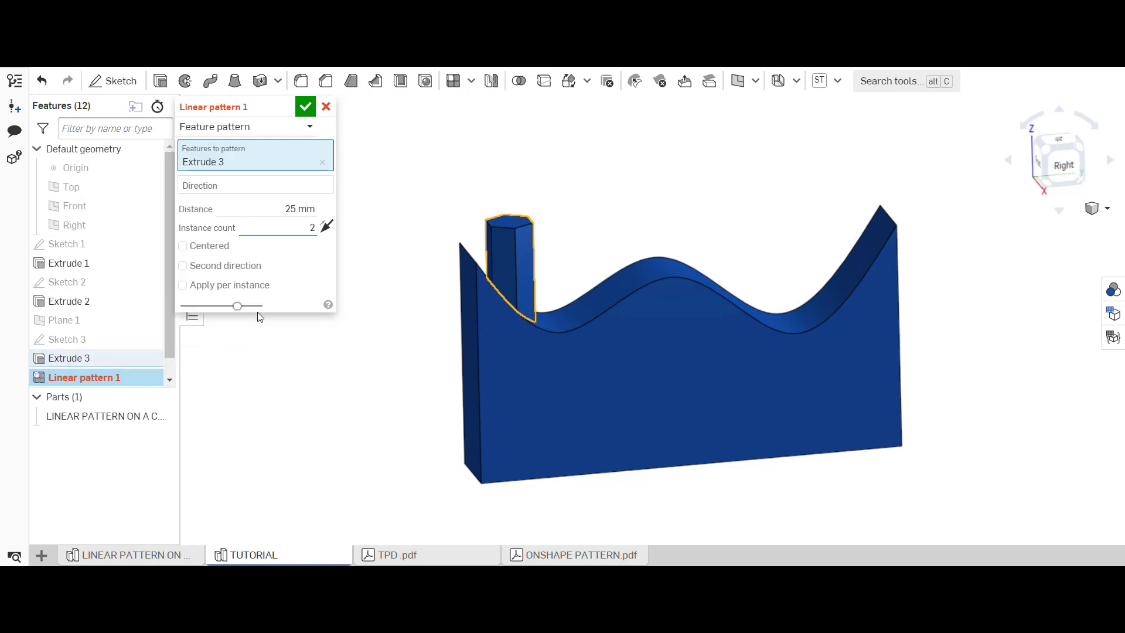
# Direct the pattern along the block's lower long edge, flip it toward the block and set 5 instances.
pyautogui.click(258, 187)
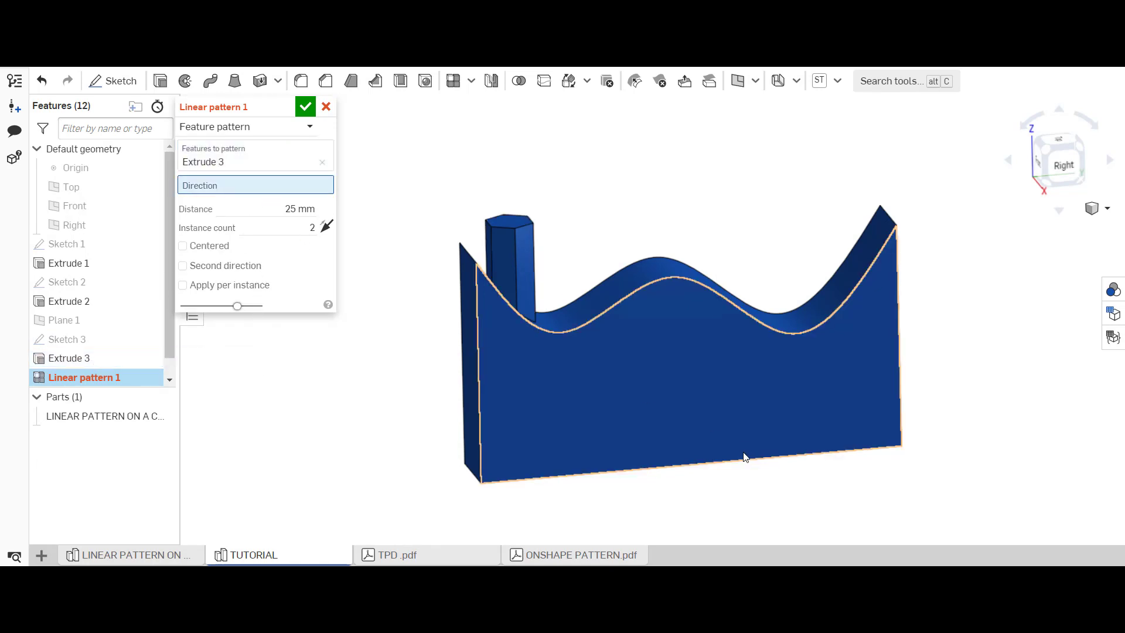
pyautogui.click(746, 463)
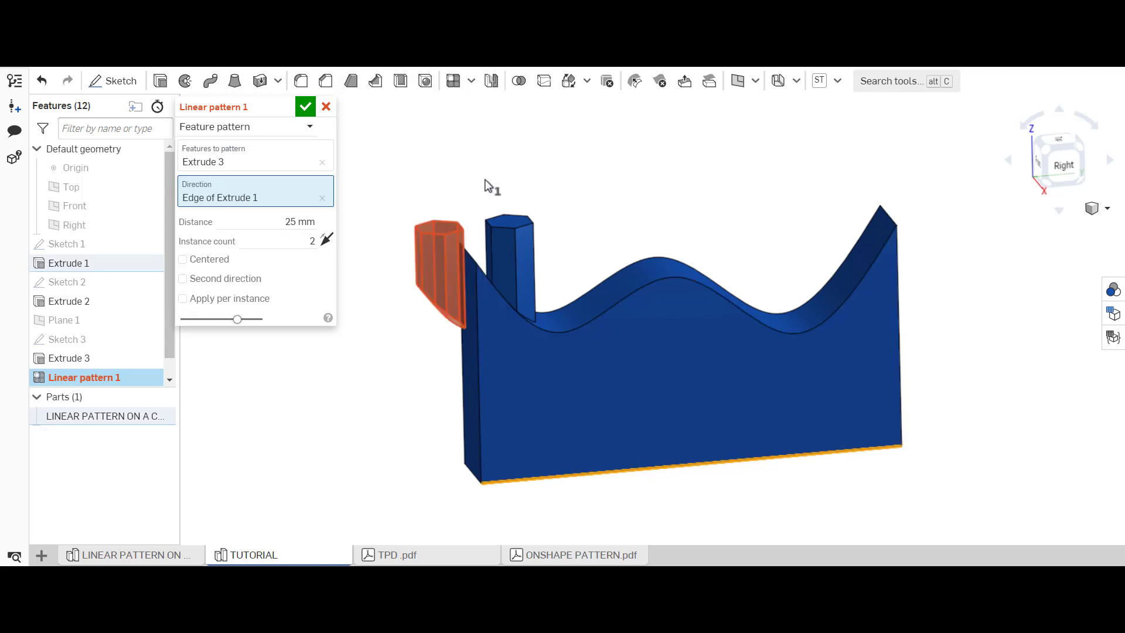
pyautogui.click(323, 242)
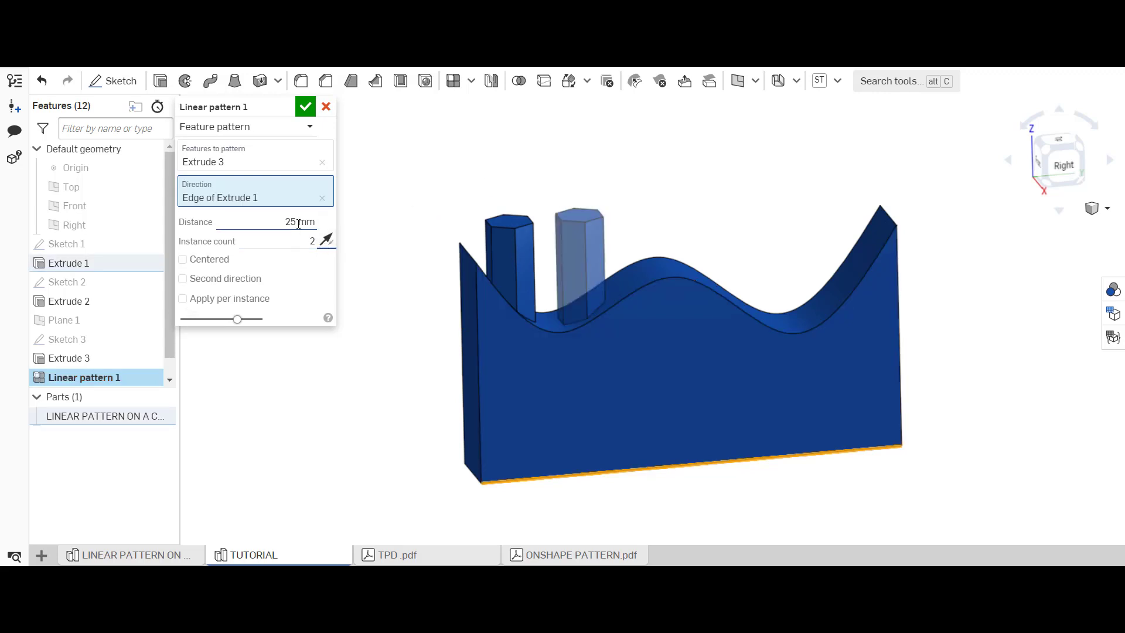
pyautogui.click(303, 241)
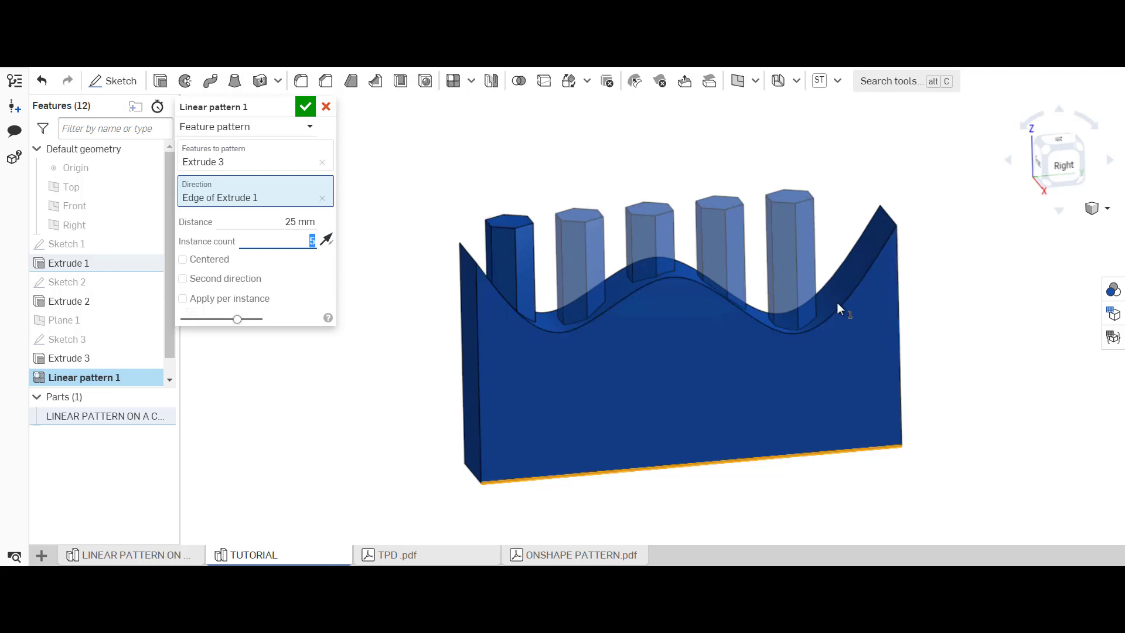
# Apply the linear feature pattern of the hexagonal post along the wavy block.
pyautogui.click(305, 106)
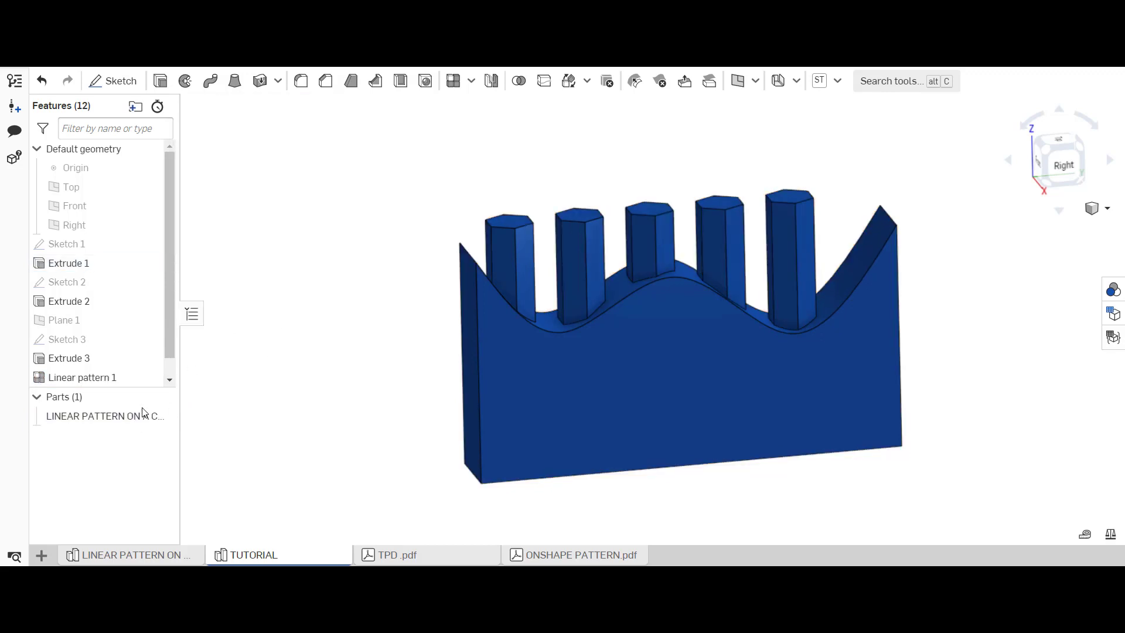
pyautogui.moveTo(350, 276)
pyautogui.mouseDown(button='right')
pyautogui.moveTo(376, 387)
pyautogui.moveTo(354, 253)
pyautogui.moveTo(359, 277)
pyautogui.mouseUp(button='right')
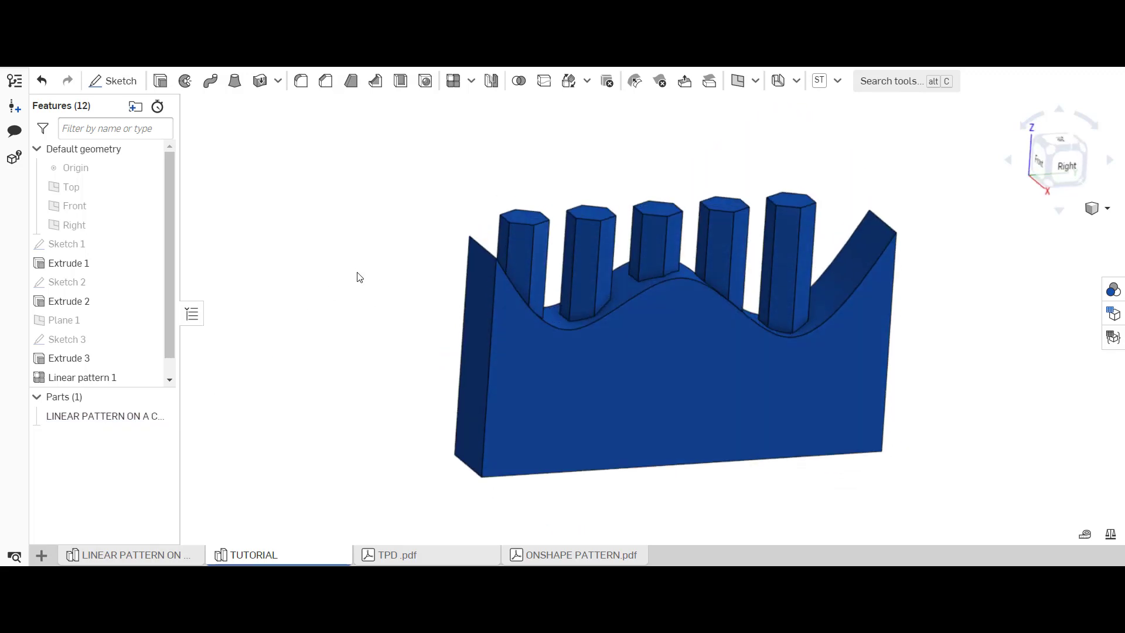
# Sketch on the block's large front face, project its wavy upper edge into the sketch with Use, and finish the sketch.
pyautogui.click(632, 357)
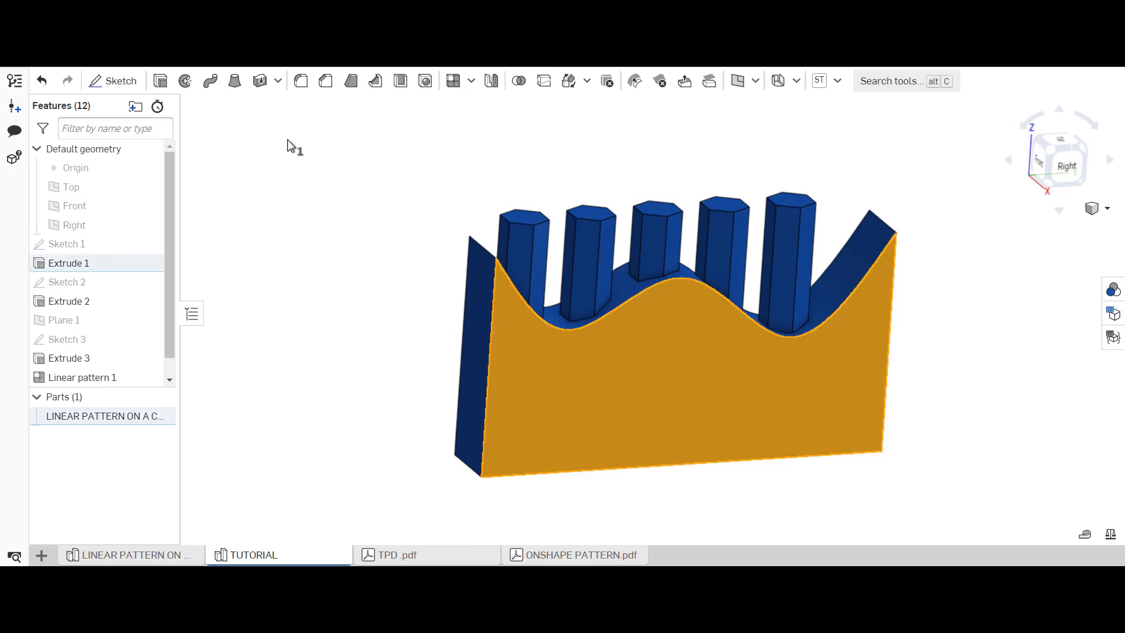
pyautogui.click(126, 85)
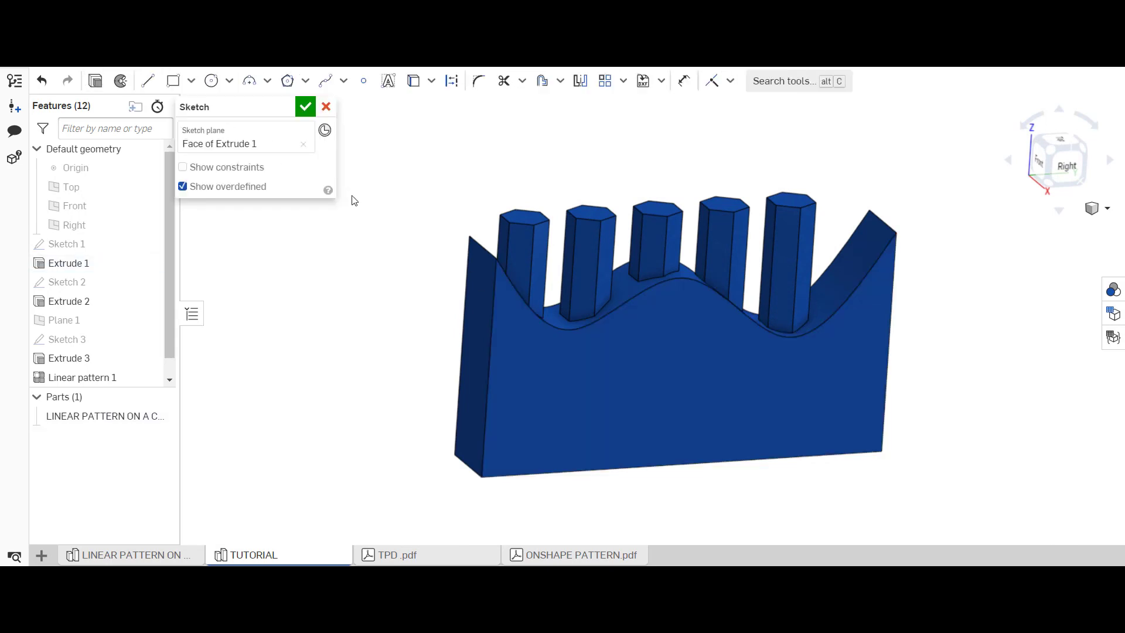
pyautogui.click(415, 83)
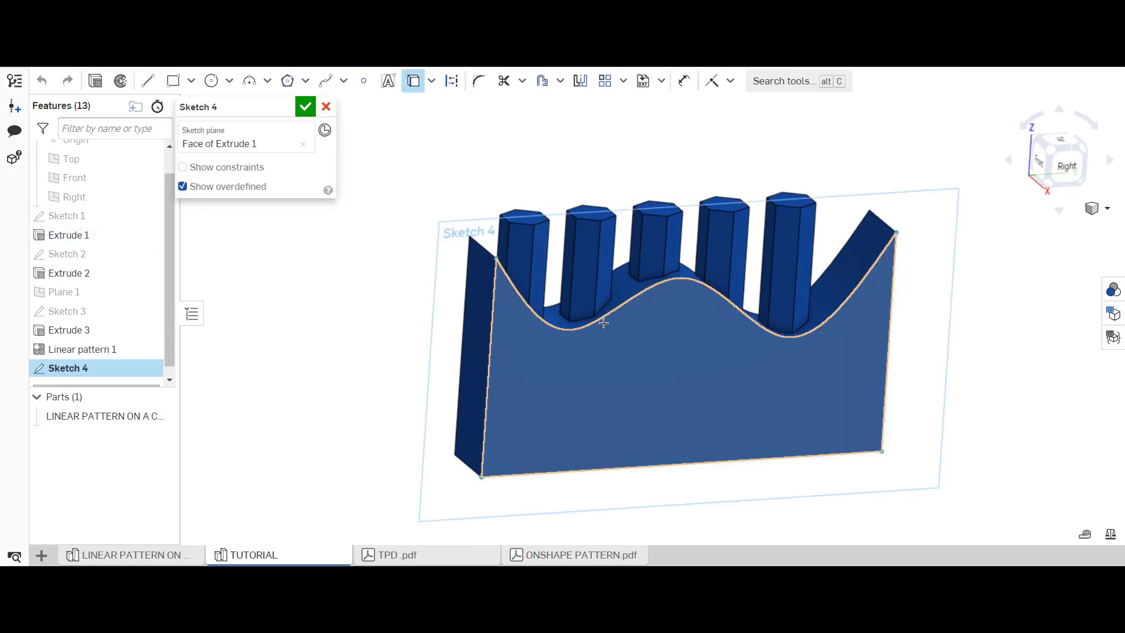
pyautogui.click(602, 315)
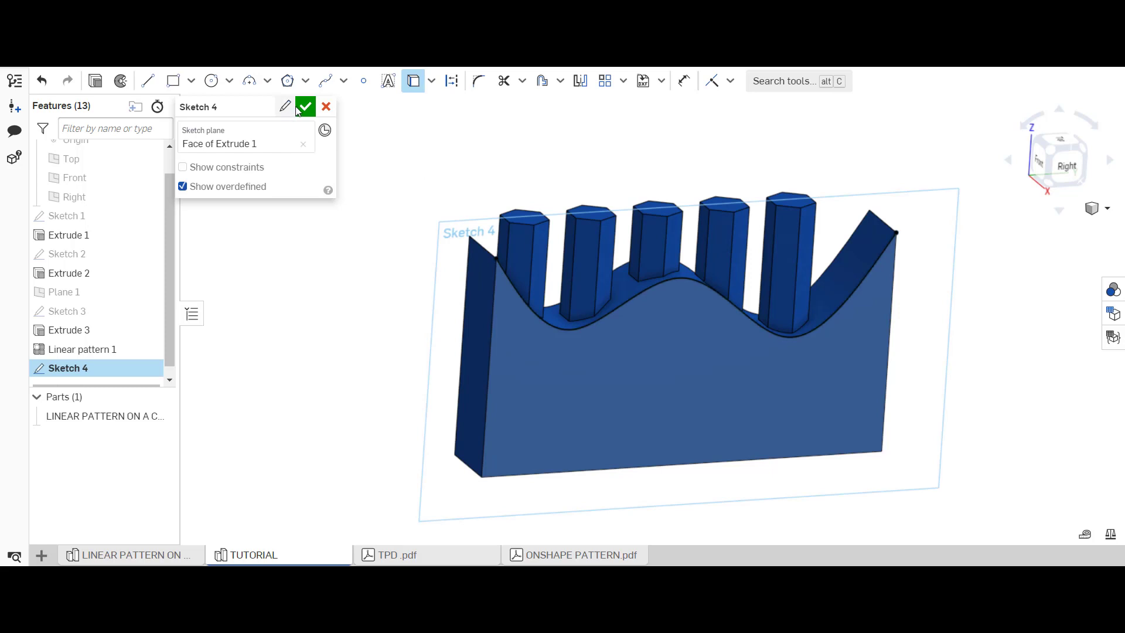
pyautogui.click(305, 107)
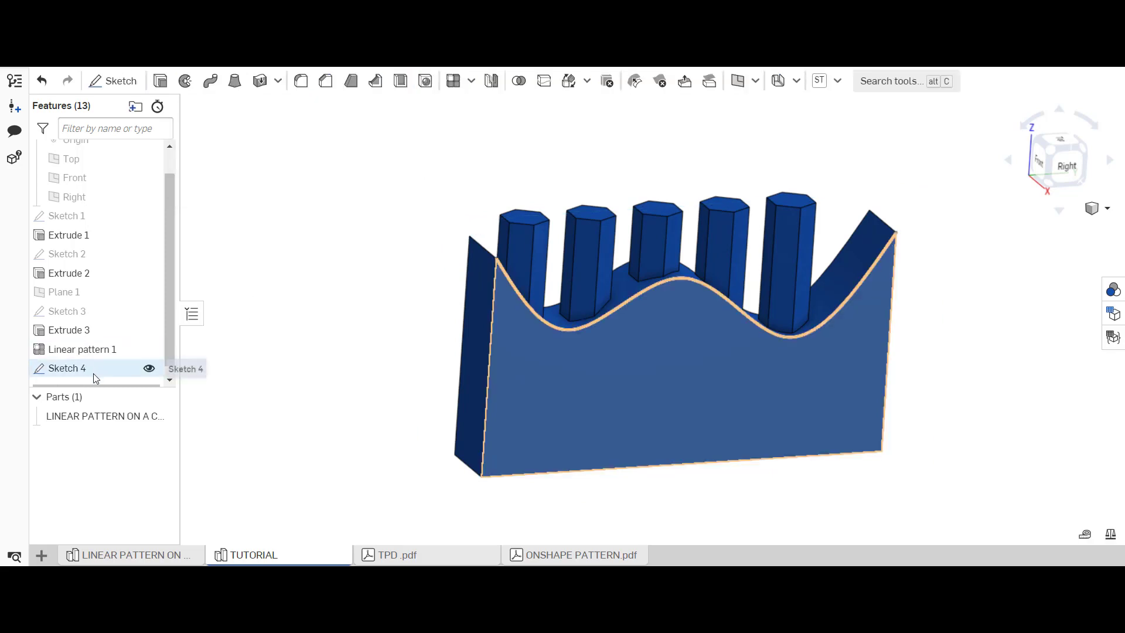
# Hide the block and extrude the projected wavy curve as a new surface, symmetric, with a depth of 100 mm.
pyautogui.click(157, 417)
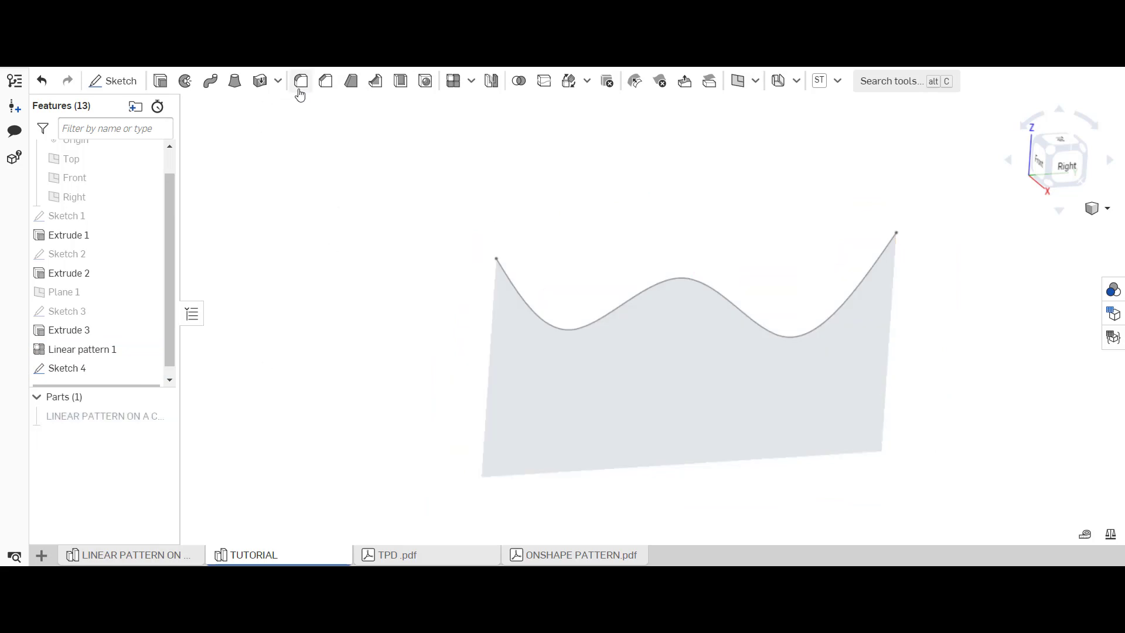
pyautogui.click(161, 81)
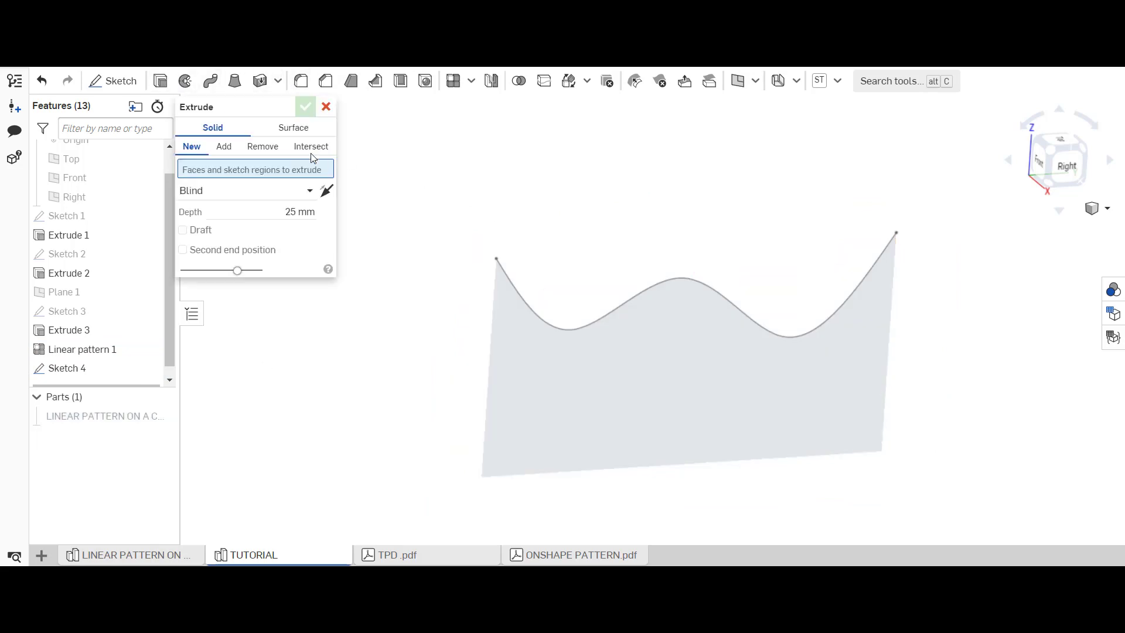
pyautogui.click(557, 325)
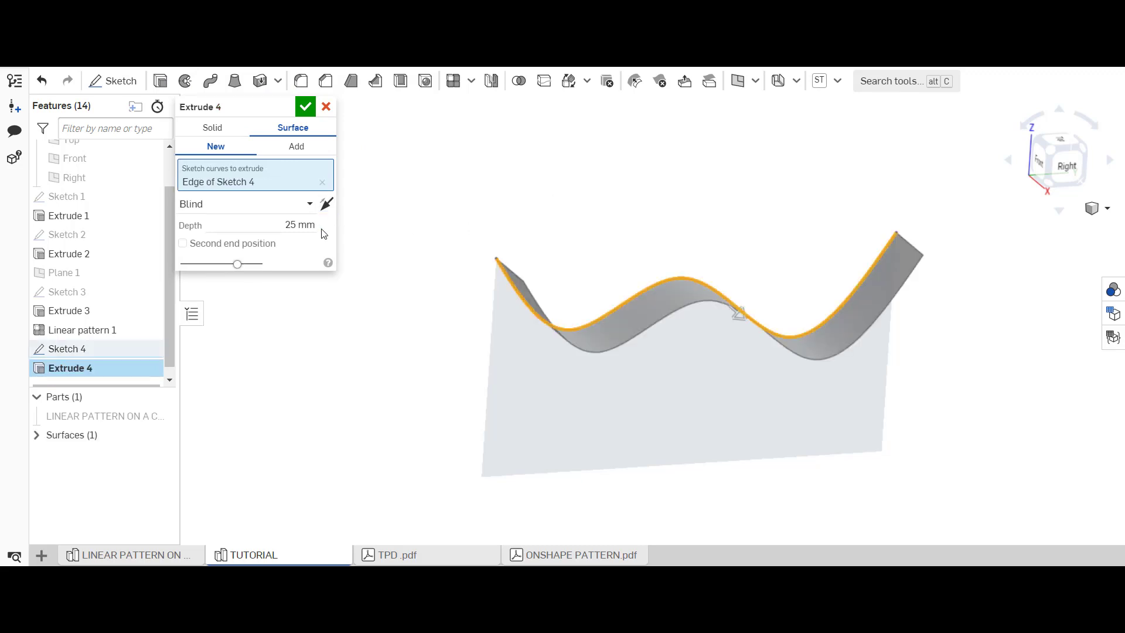
pyautogui.click(270, 209)
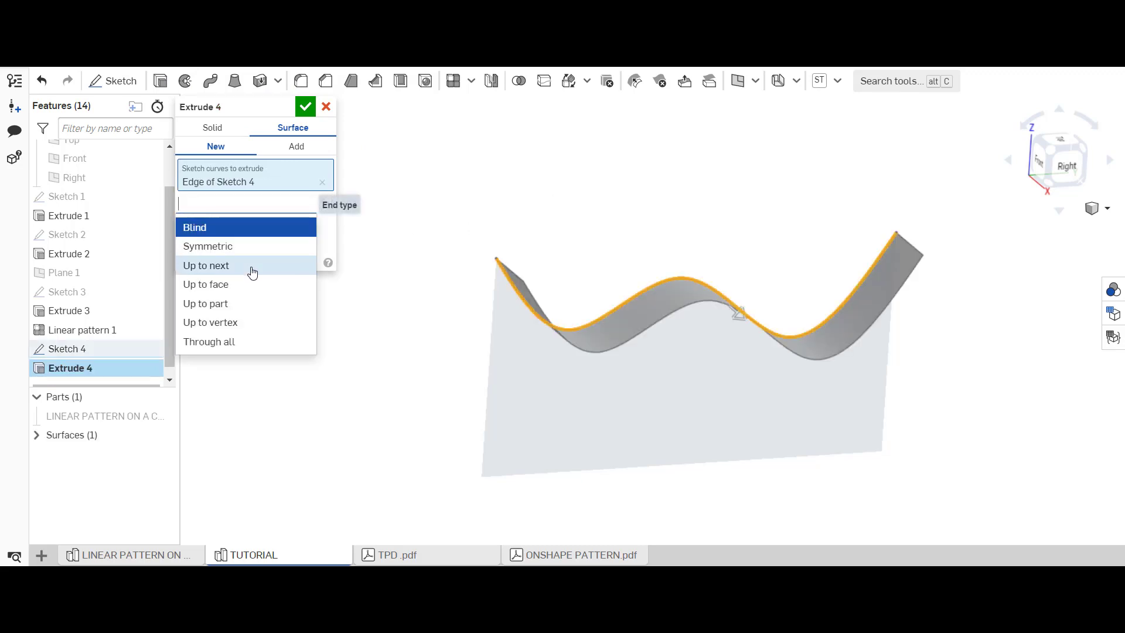
pyautogui.click(248, 249)
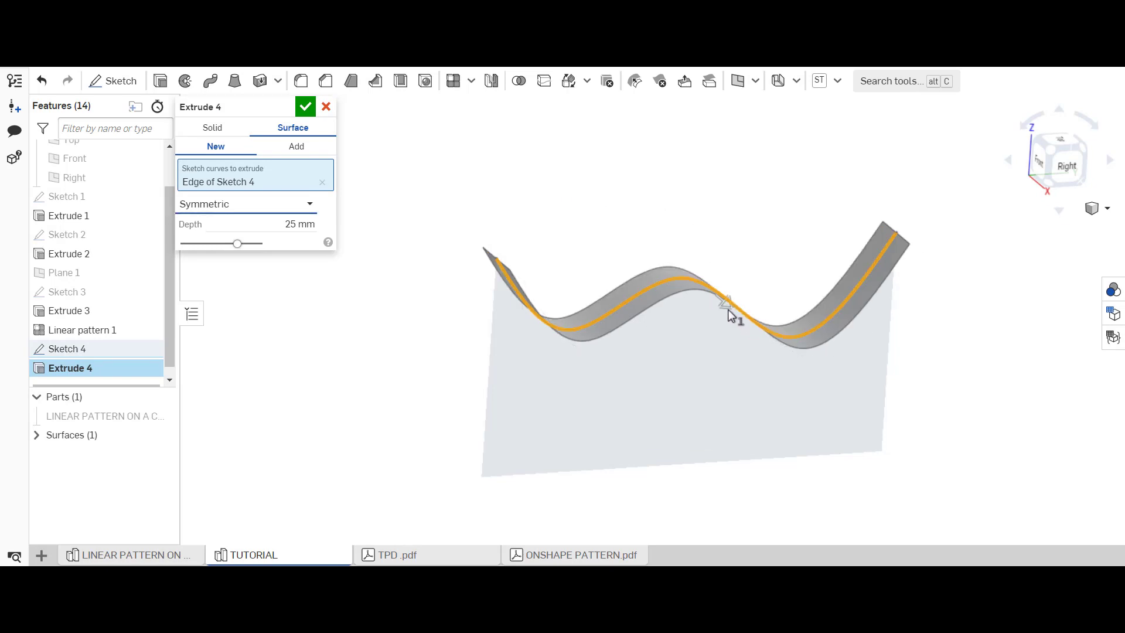
pyautogui.moveTo(727, 303); pyautogui.dragTo(791, 350)
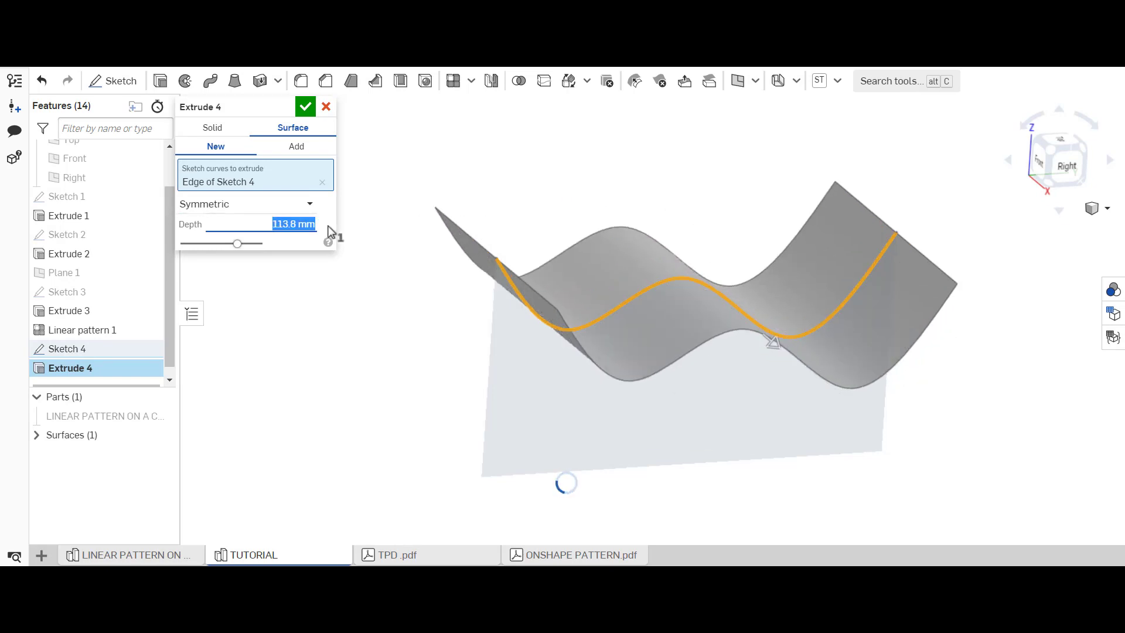
pyautogui.write('100')
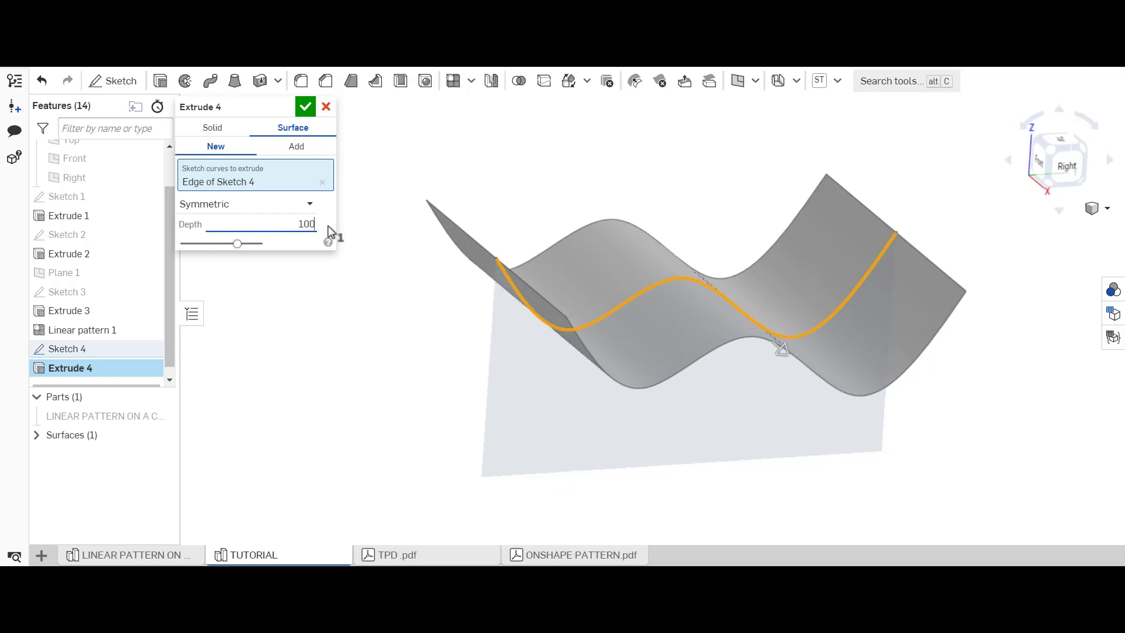
pyautogui.click(305, 106)
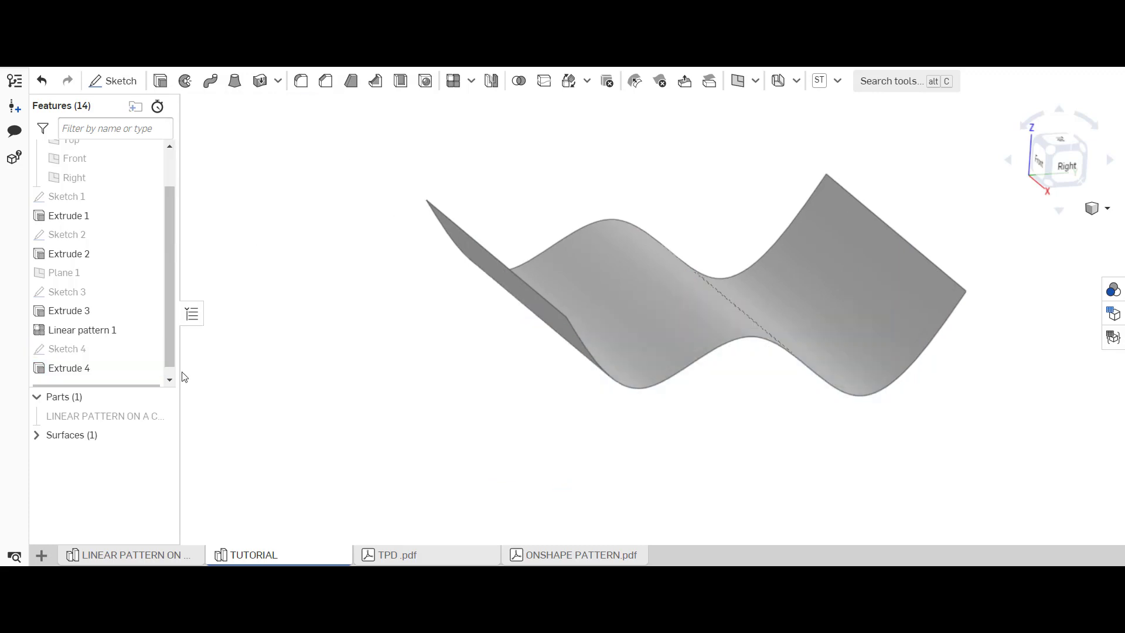
# Show the block again and split the part using Surface 1, without keeping the tools.
pyautogui.click(160, 416)
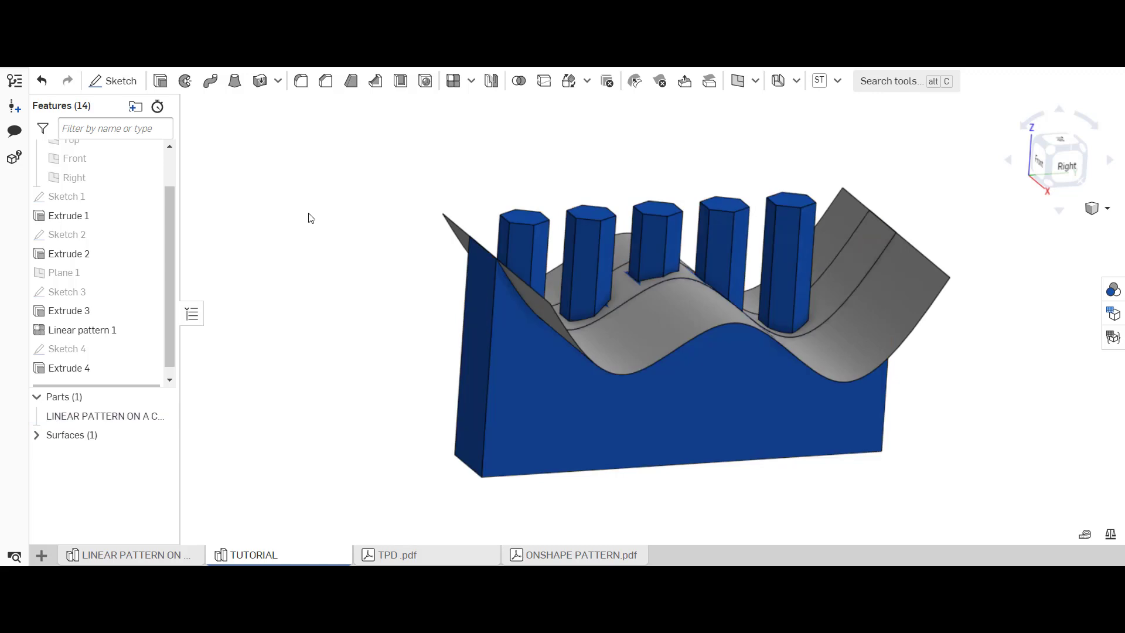
pyautogui.moveTo(321, 241)
pyautogui.mouseDown(button='right')
pyautogui.moveTo(291, 214)
pyautogui.moveTo(334, 276)
pyautogui.moveTo(328, 248)
pyautogui.mouseUp(button='right')
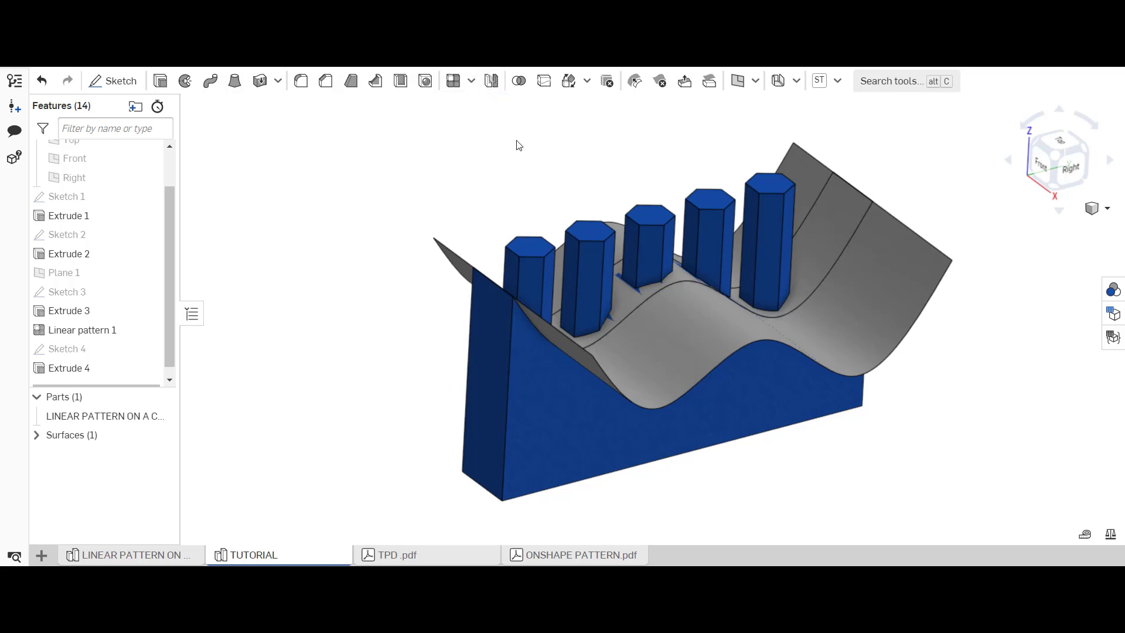
pyautogui.click(543, 85)
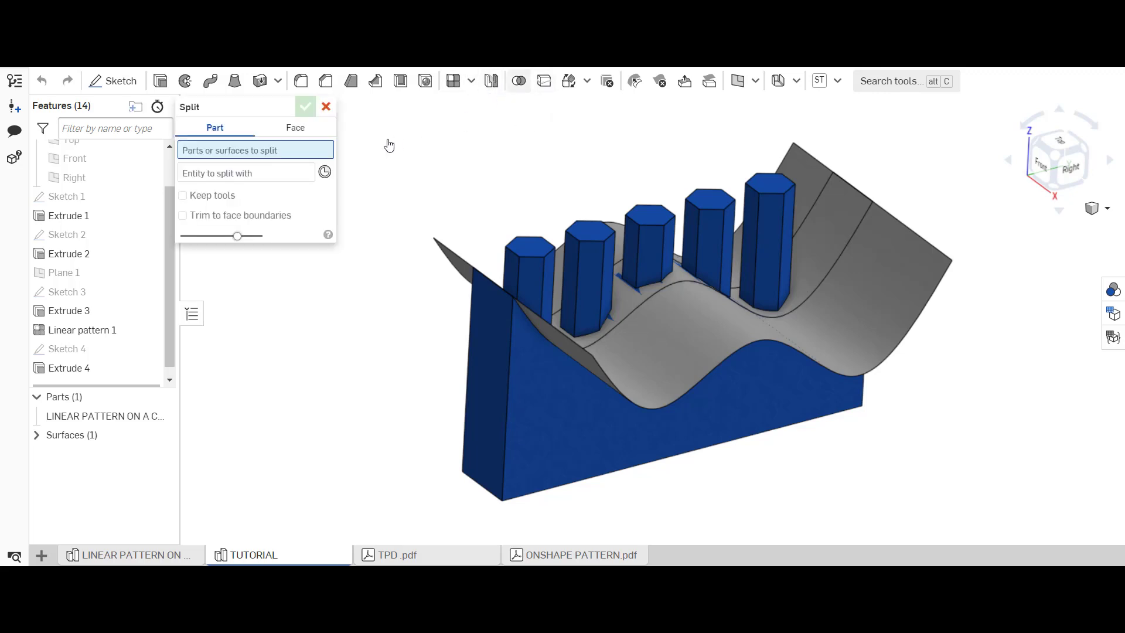
pyautogui.click(526, 363)
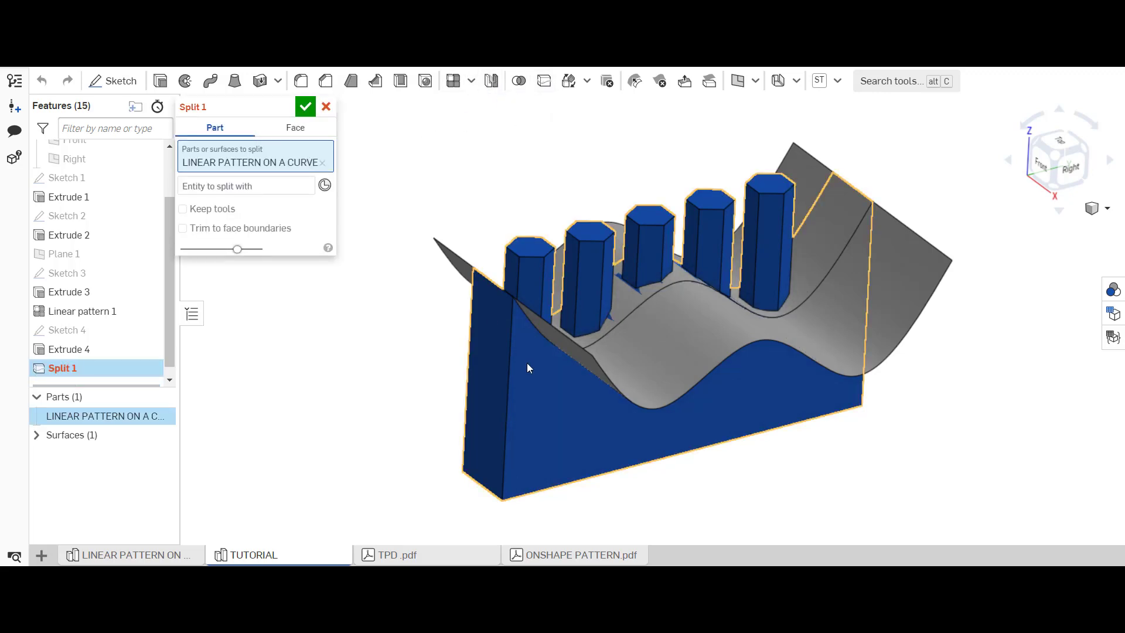
pyautogui.click(262, 186)
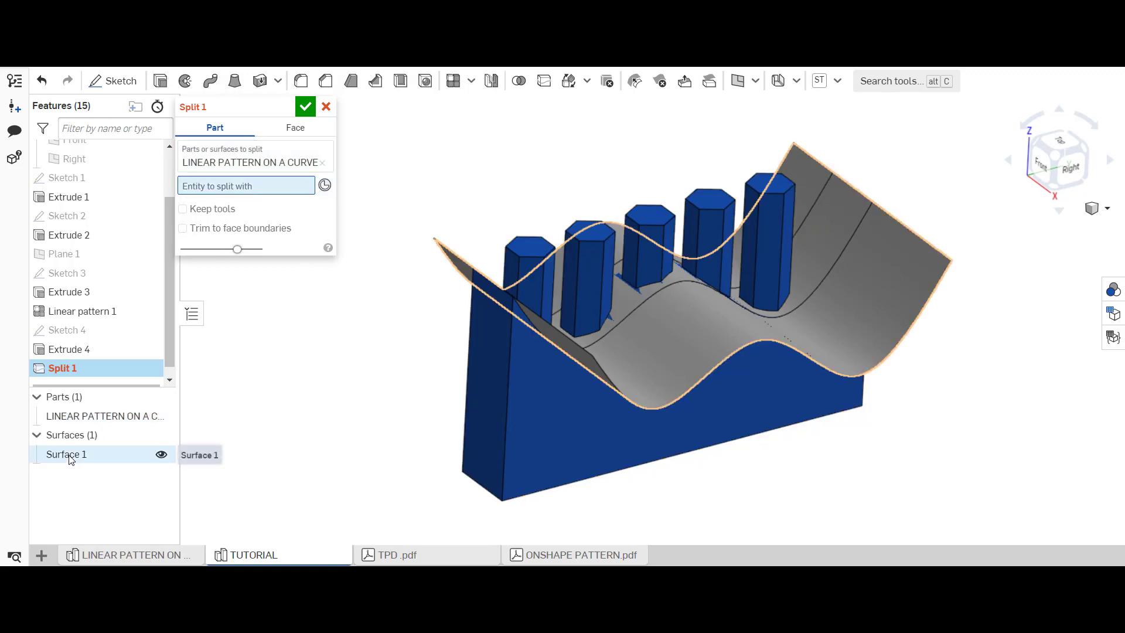
pyautogui.click(68, 454)
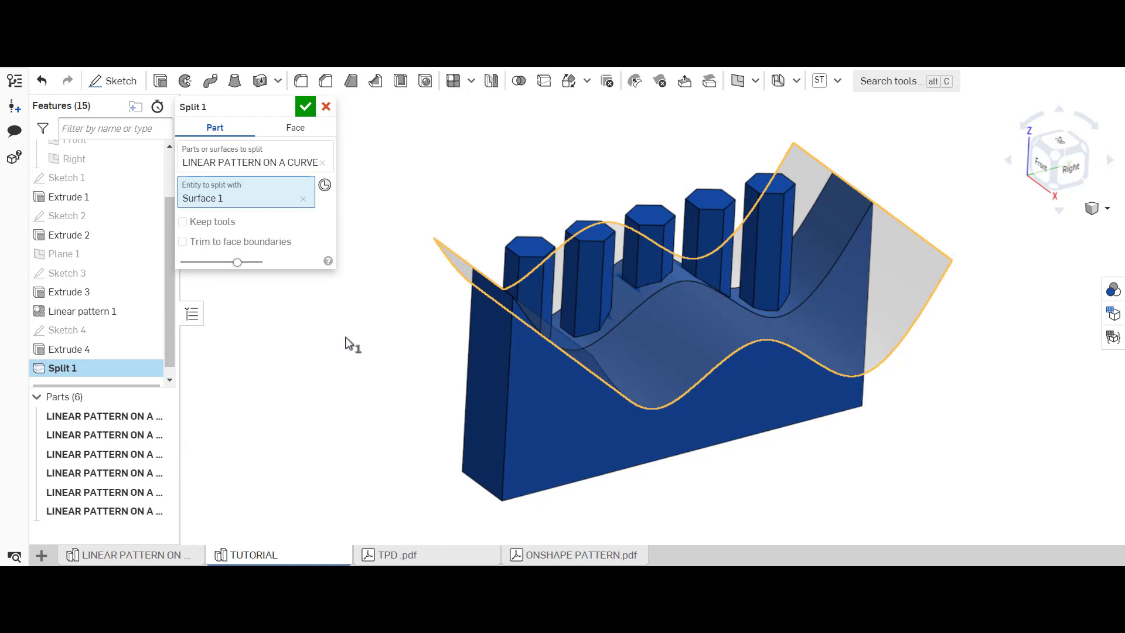
pyautogui.click(305, 108)
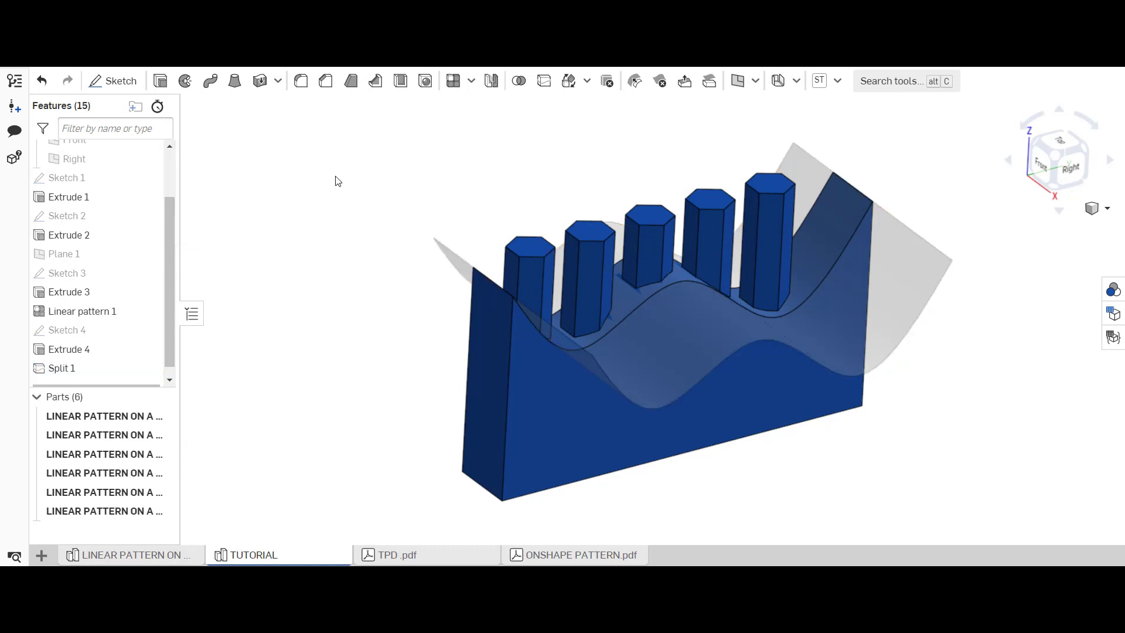
# Hide the block part to inspect the undersides of the hexagonal posts, and show it again to view the whole model.
pyautogui.moveTo(349, 357); pyautogui.dragTo(324, 337, button='right')
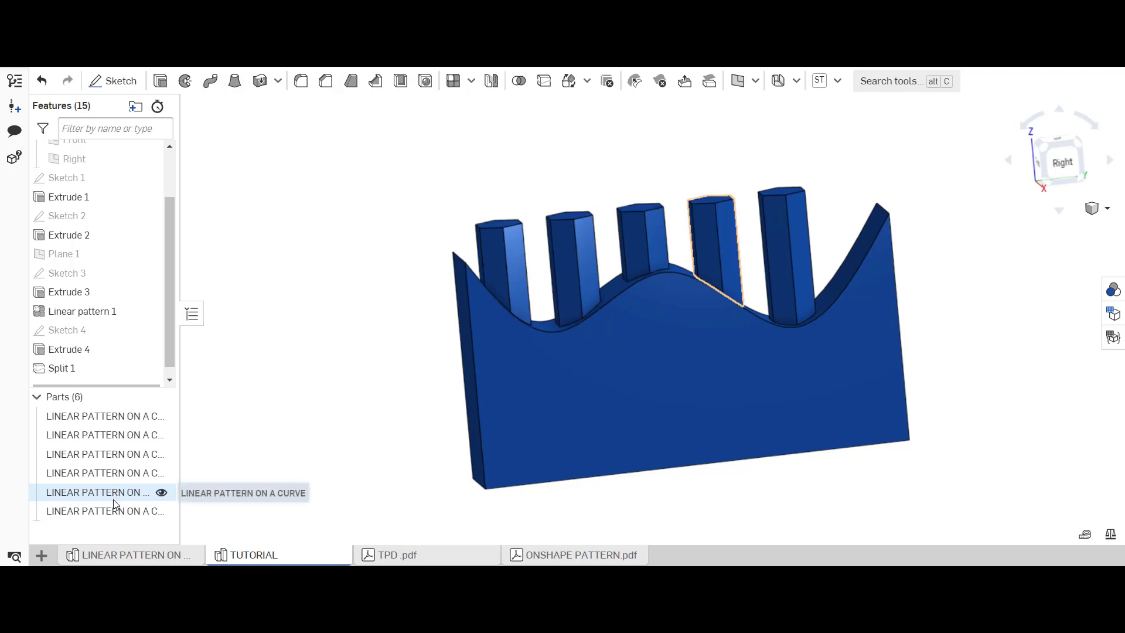
pyautogui.click(162, 417)
pyautogui.moveTo(419, 389)
pyautogui.mouseDown(button='right')
pyautogui.moveTo(412, 246)
pyautogui.moveTo(406, 374)
pyautogui.moveTo(429, 394)
pyautogui.moveTo(424, 408)
pyautogui.mouseUp(button='right')
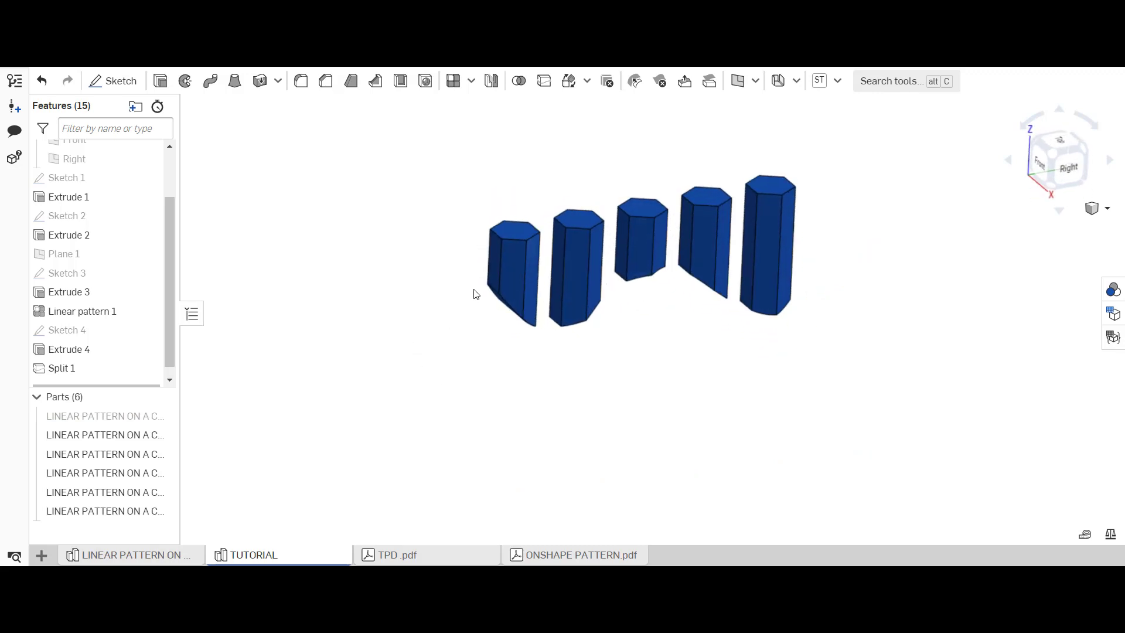
pyautogui.click(159, 415)
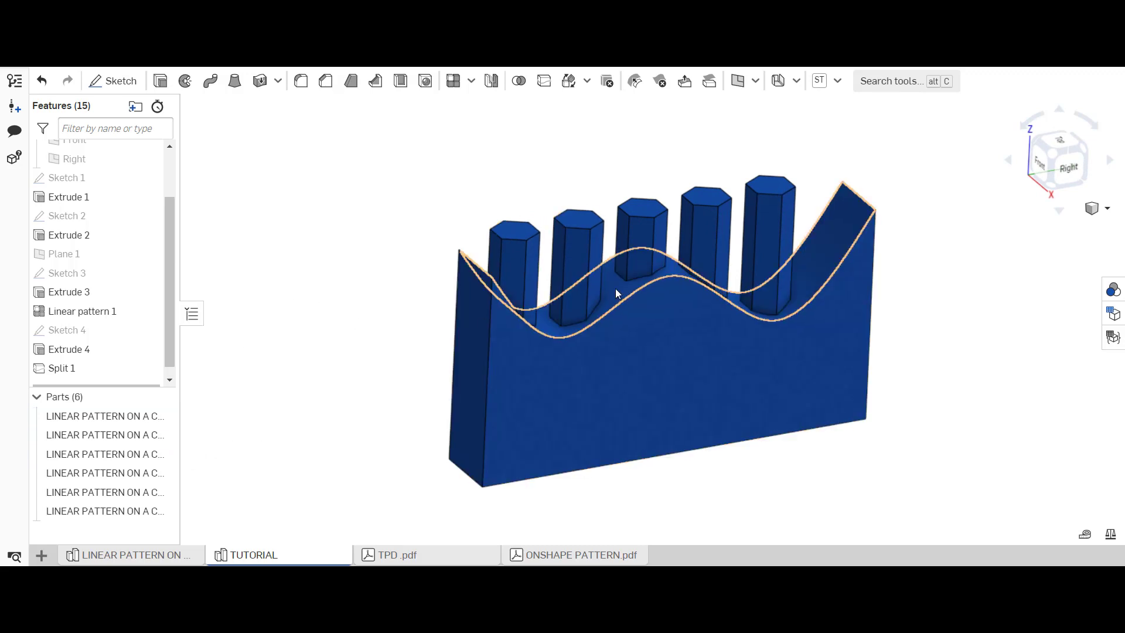
pyautogui.moveTo(423, 193); pyautogui.dragTo(430, 203, button='right')
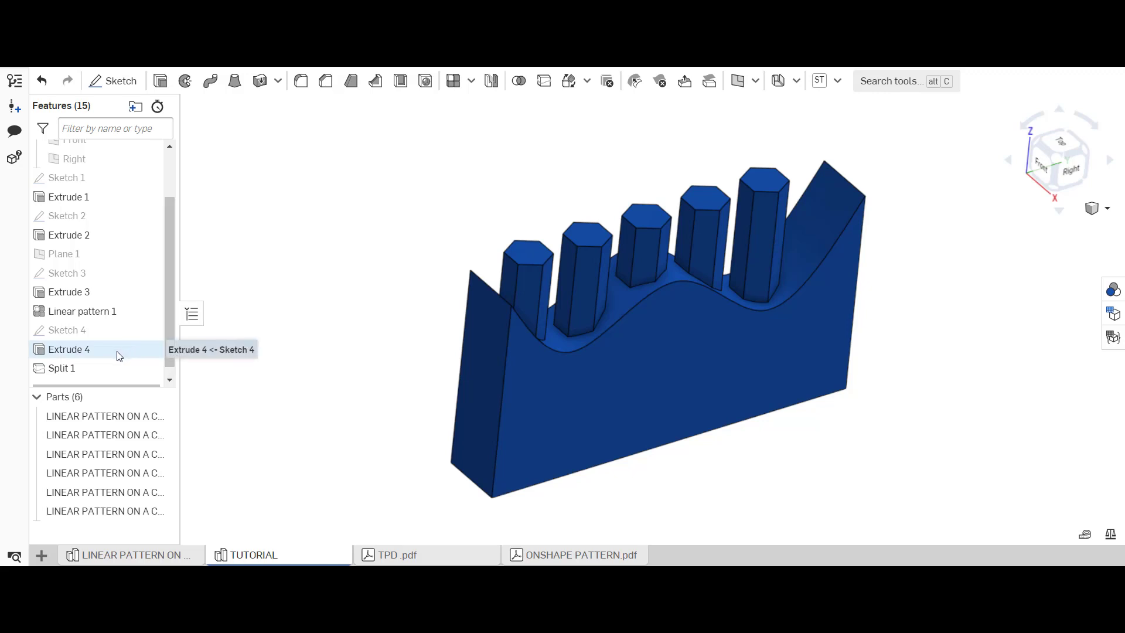
pyautogui.moveTo(352, 322)
pyautogui.mouseDown(button='right')
pyautogui.moveTo(332, 254)
pyautogui.moveTo(346, 326)
pyautogui.mouseUp(button='right')
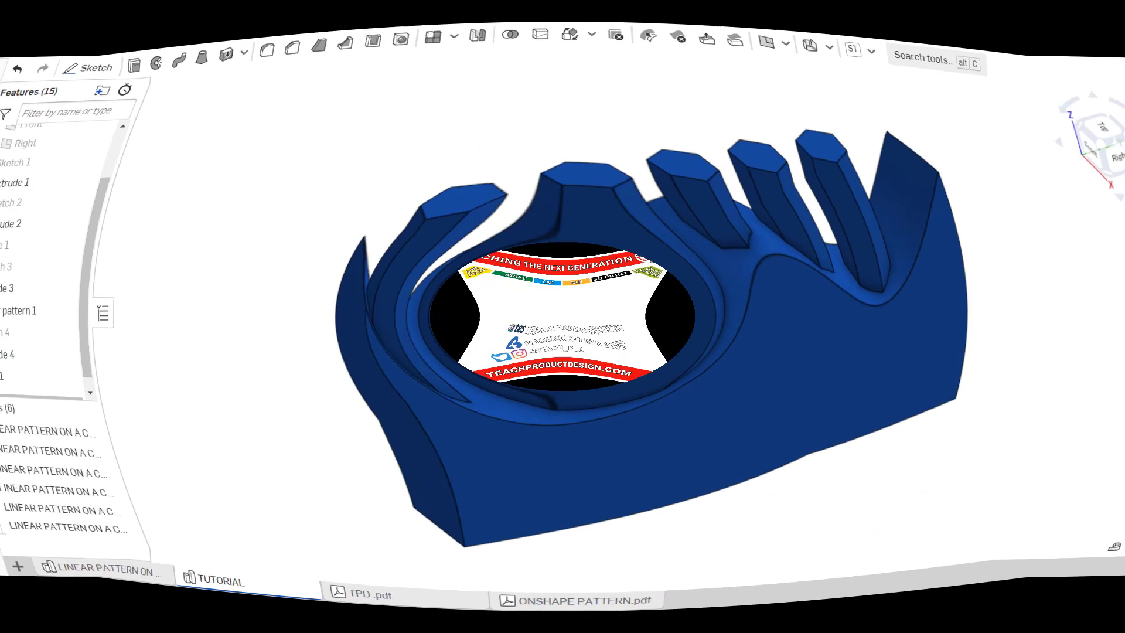